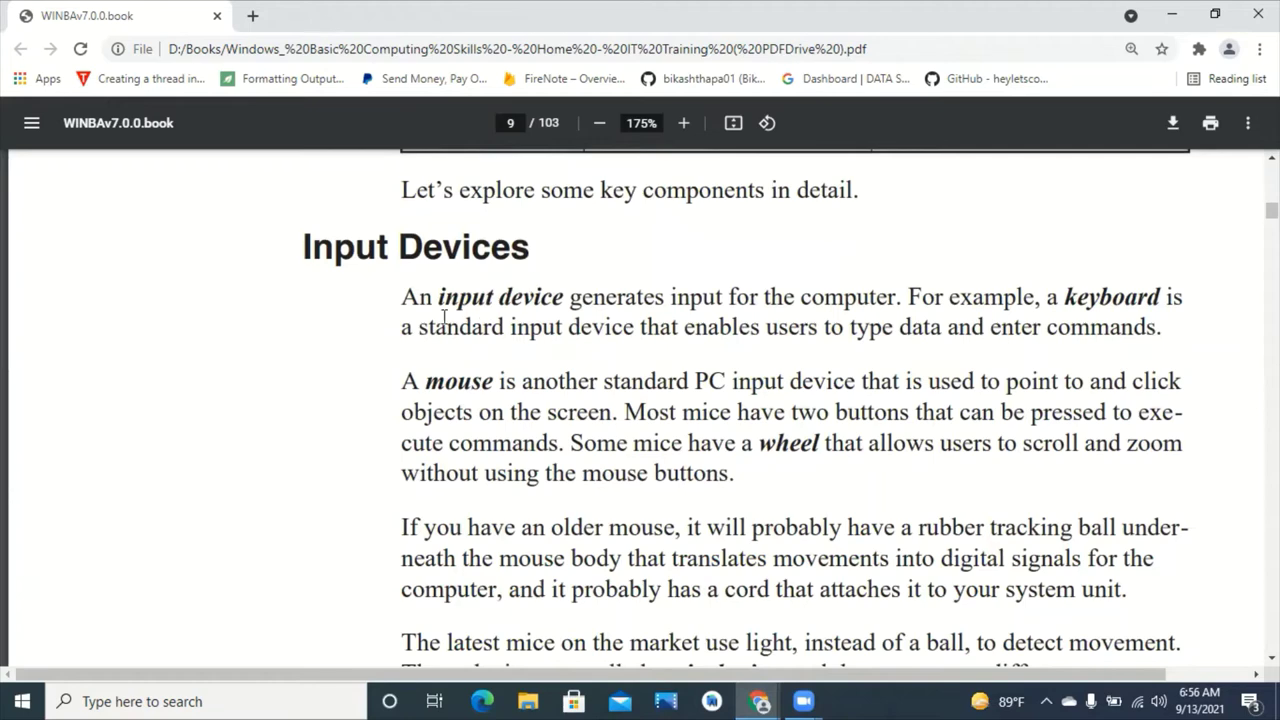
Step: Read the opening of the Input Devices section and highlight the words "a keyboard" in its first paragraph
{"action": "scroll", "coordinate": [440, 318], "scroll_direction": "down", "scroll_amount": 1}
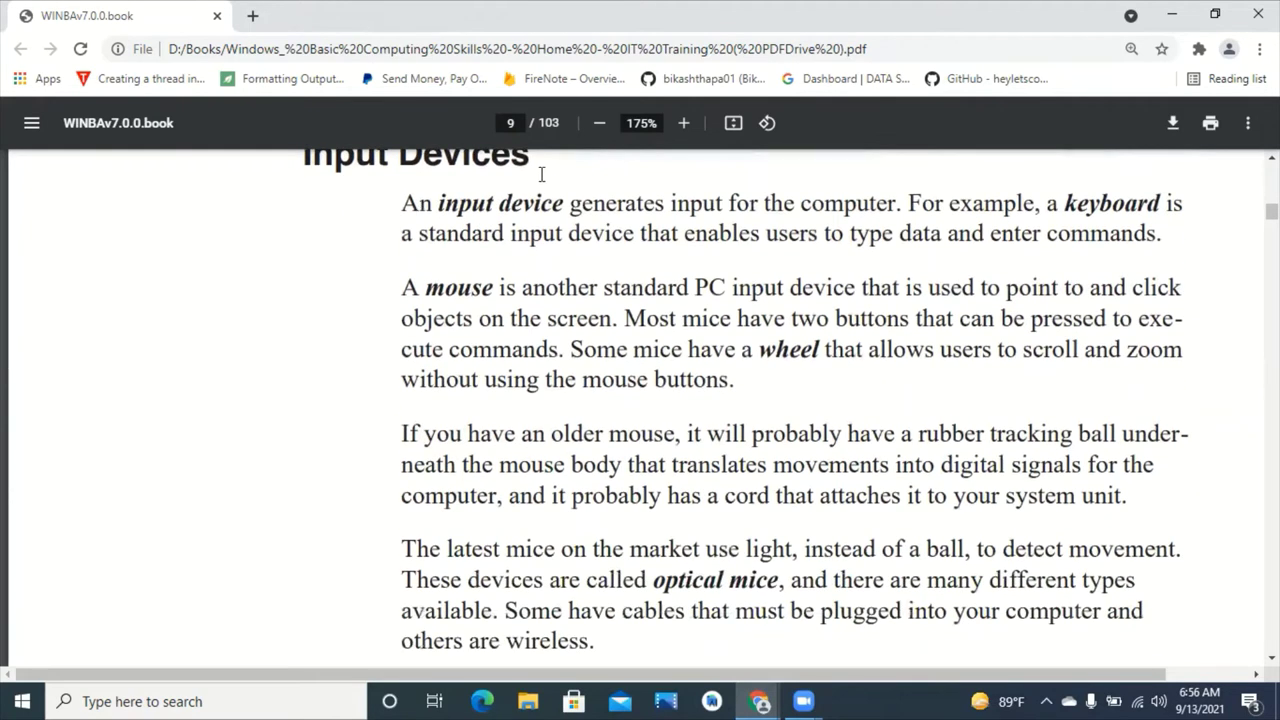
{"action": "scroll", "coordinate": [600, 225], "scroll_direction": "up", "scroll_amount": 1}
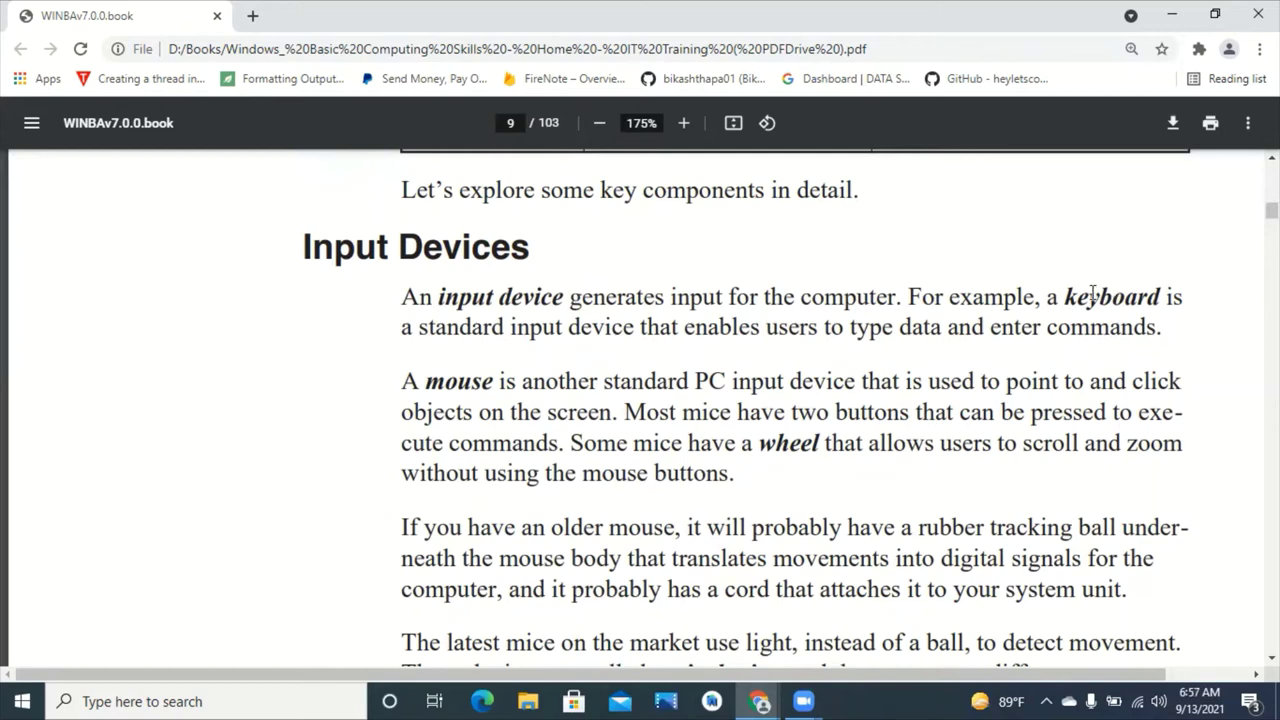
{"action": "left_click_drag", "start_coordinate": [1060, 296], "coordinate": [1160, 298]}
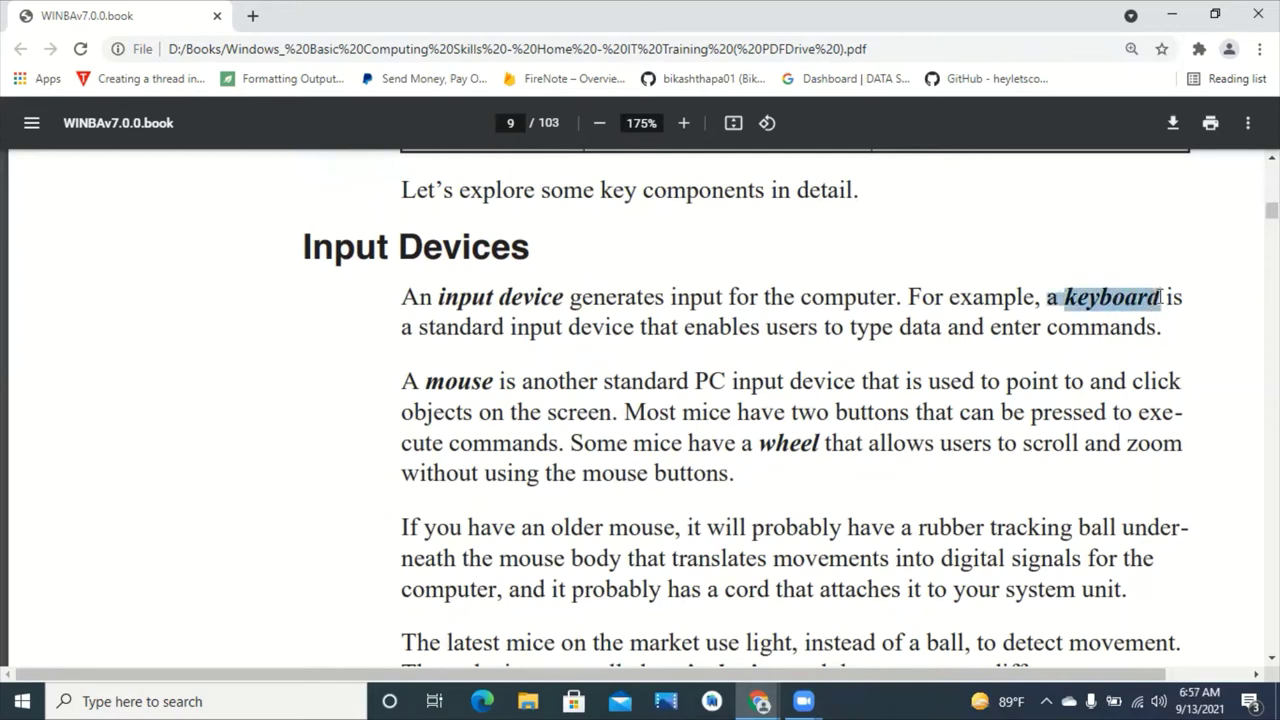
Step: View the diagram of two common input devices on page 10 and highlight its "keyboard" and "mouse" labels
{"action": "scroll", "coordinate": [918, 480], "scroll_direction": "down", "scroll_amount": 3}
{"action": "scroll", "coordinate": [918, 480], "scroll_direction": "down", "scroll_amount": 9}
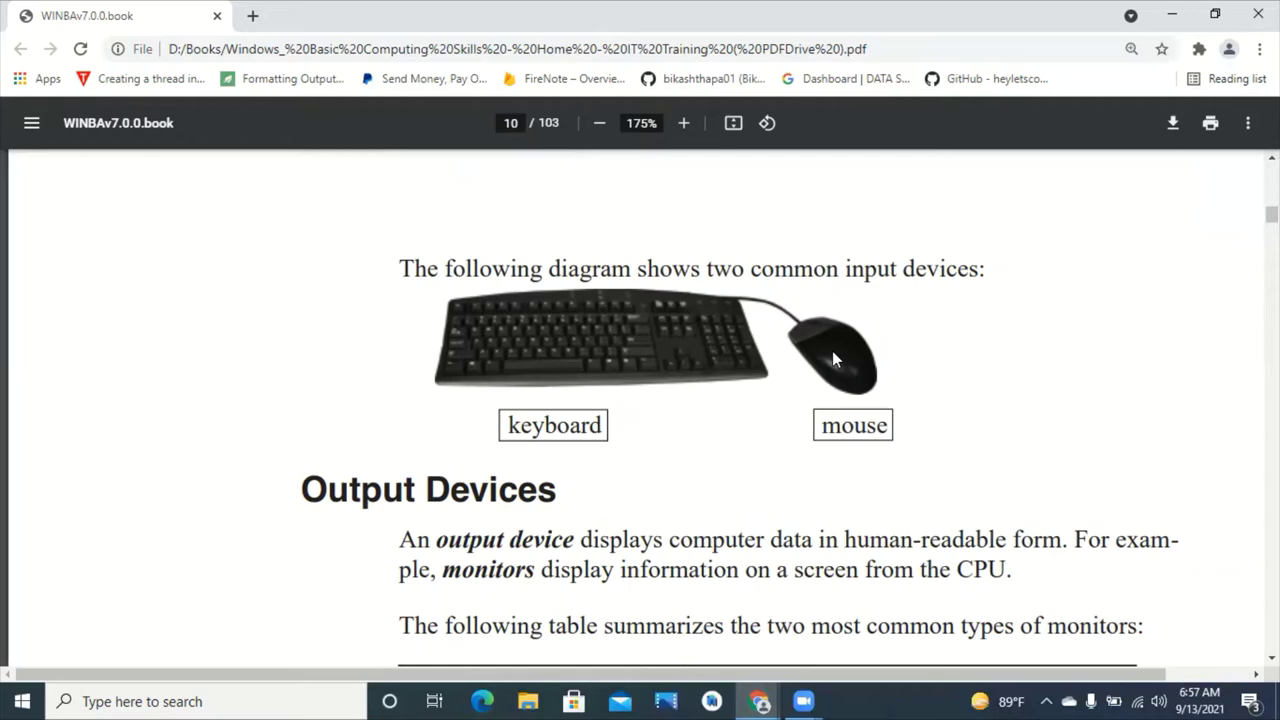
{"action": "scroll", "coordinate": [838, 323], "scroll_direction": "up", "scroll_amount": 2}
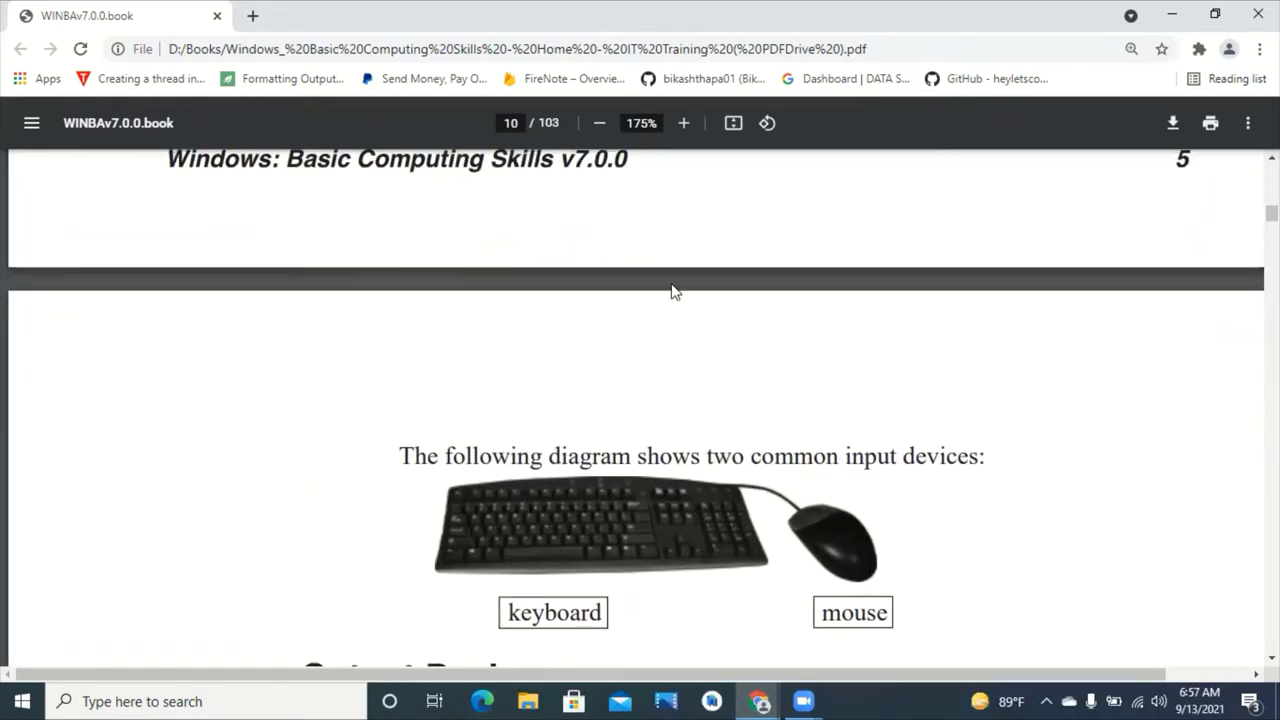
{"action": "scroll", "coordinate": [677, 290], "scroll_direction": "up", "scroll_amount": 3}
{"action": "scroll", "coordinate": [710, 380], "scroll_direction": "down", "scroll_amount": 5}
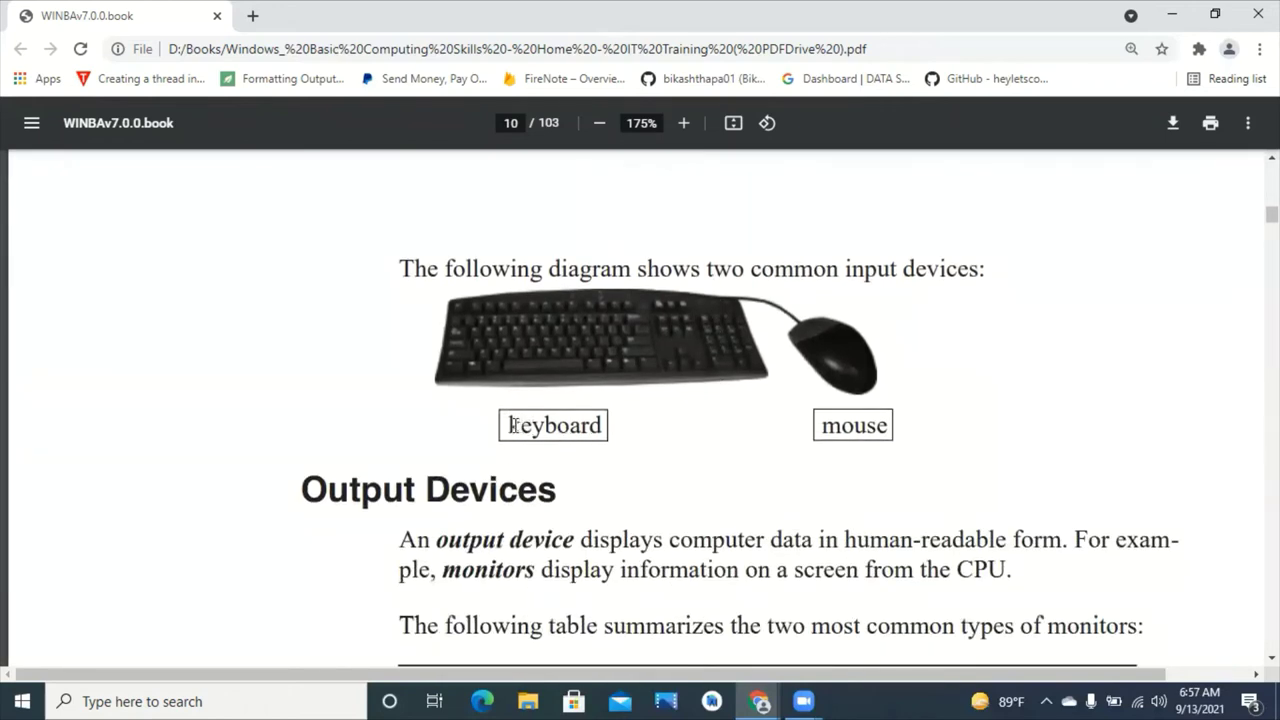
{"action": "left_click_drag", "start_coordinate": [508, 426], "coordinate": [604, 426]}
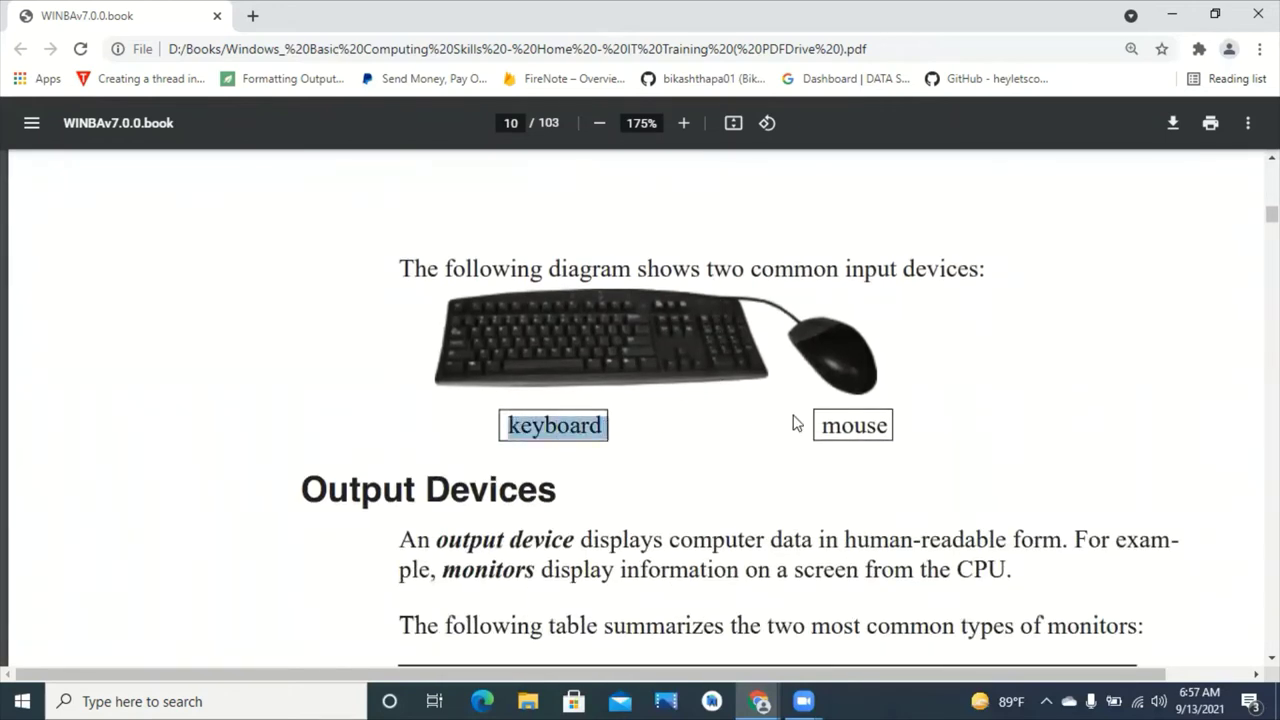
{"action": "left_click_drag", "start_coordinate": [822, 426], "coordinate": [886, 426]}
Step: Return to the keyboard definition under Input Devices, highlight "type data and enter commands", and clear the highlight
{"action": "scroll", "coordinate": [812, 378], "scroll_direction": "up", "scroll_amount": 10}
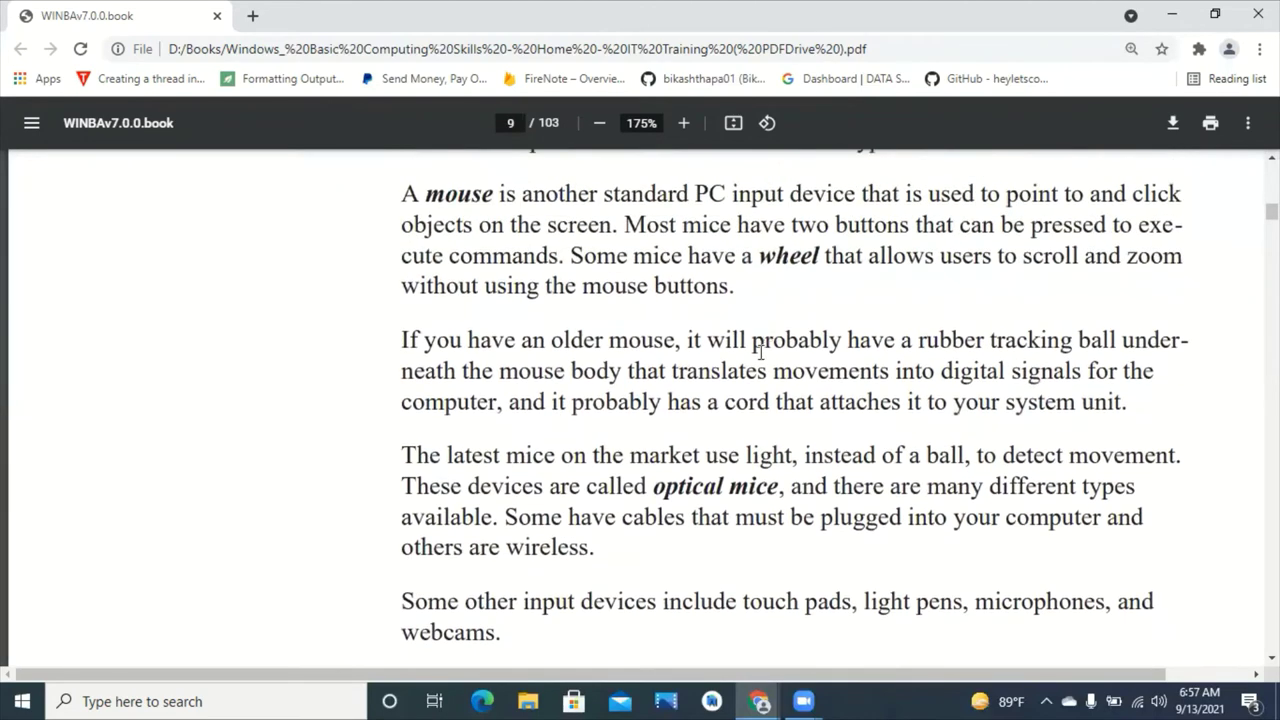
{"action": "scroll", "coordinate": [763, 330], "scroll_direction": "up", "scroll_amount": 2}
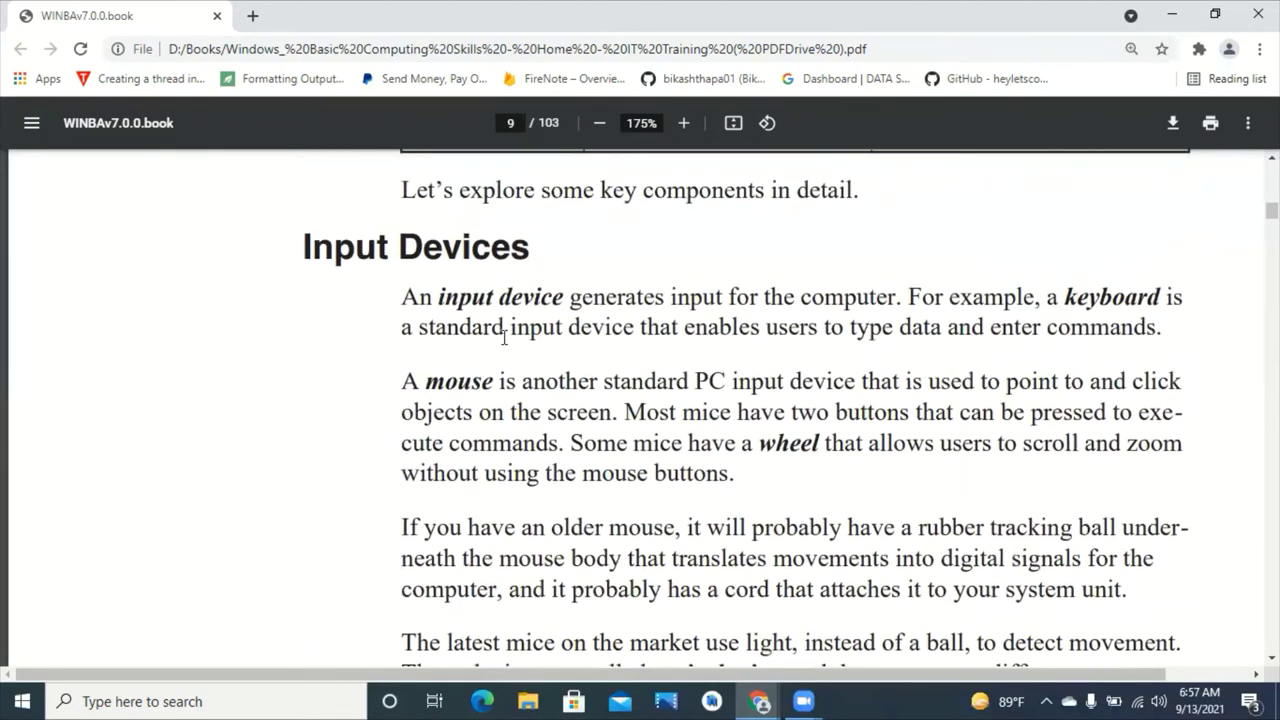
{"action": "scroll", "coordinate": [590, 335], "scroll_direction": "down", "scroll_amount": 1}
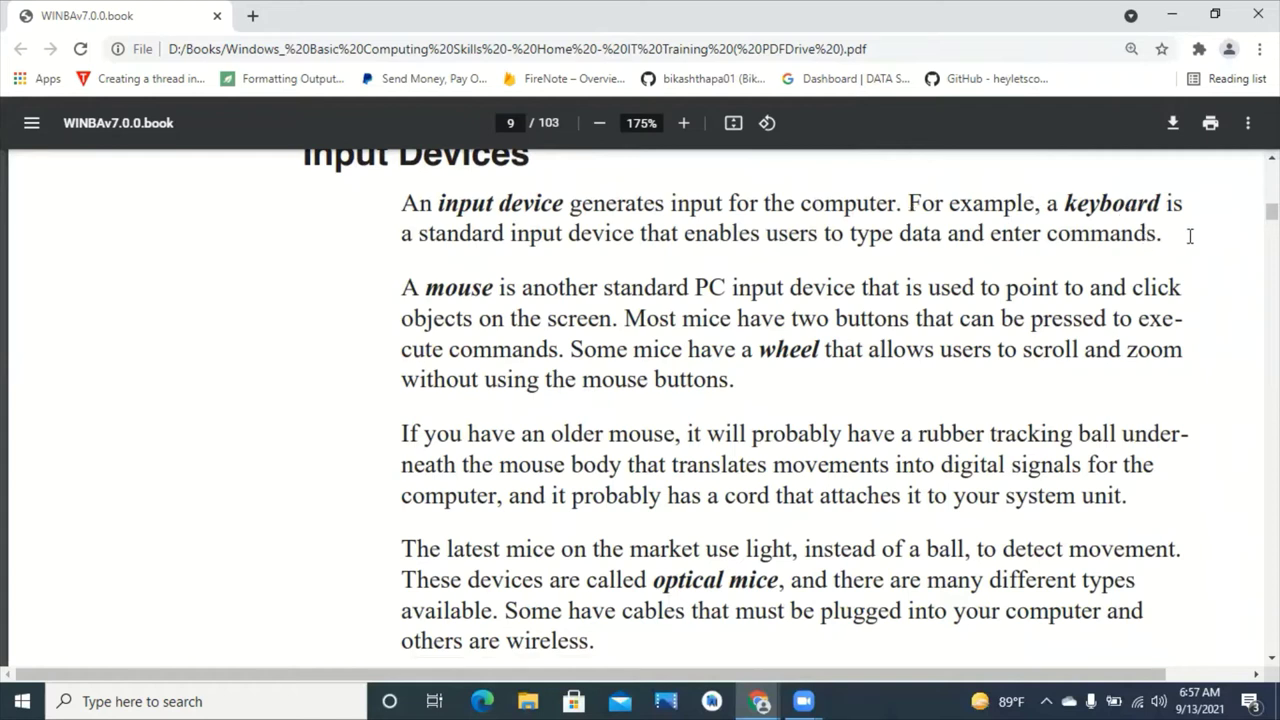
{"action": "left_click_drag", "start_coordinate": [1163, 235], "coordinate": [859, 252]}
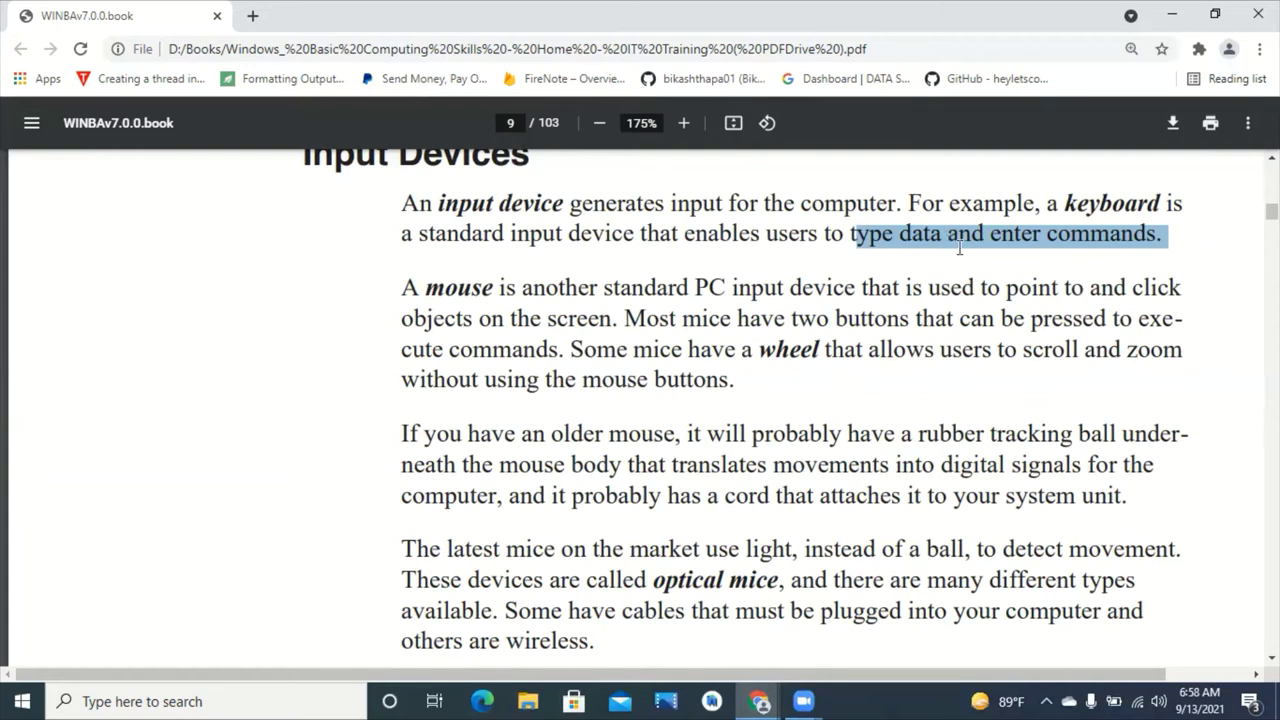
{"action": "left_click", "coordinate": [1039, 236]}
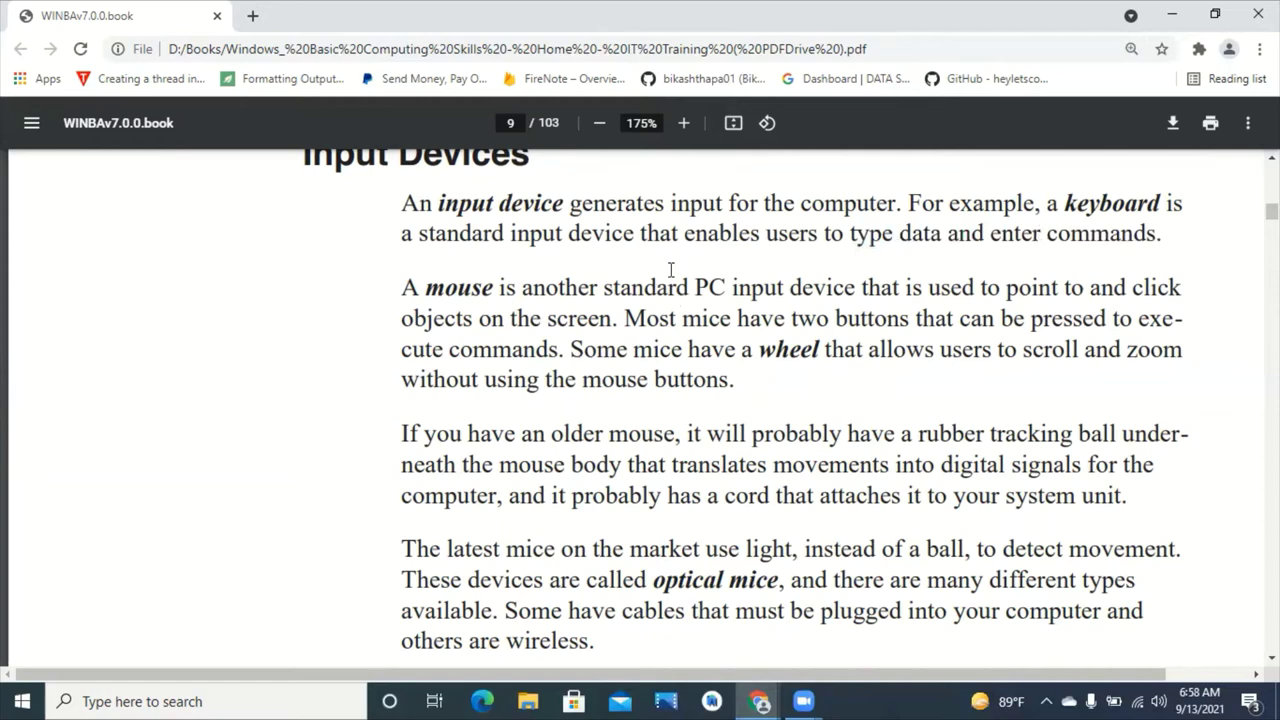
Step: Read the mouse paragraphs, highlight the whole paragraph about older mice with a rubber tracking ball, and clear the highlight
{"action": "scroll", "coordinate": [751, 362], "scroll_direction": "down", "scroll_amount": 1}
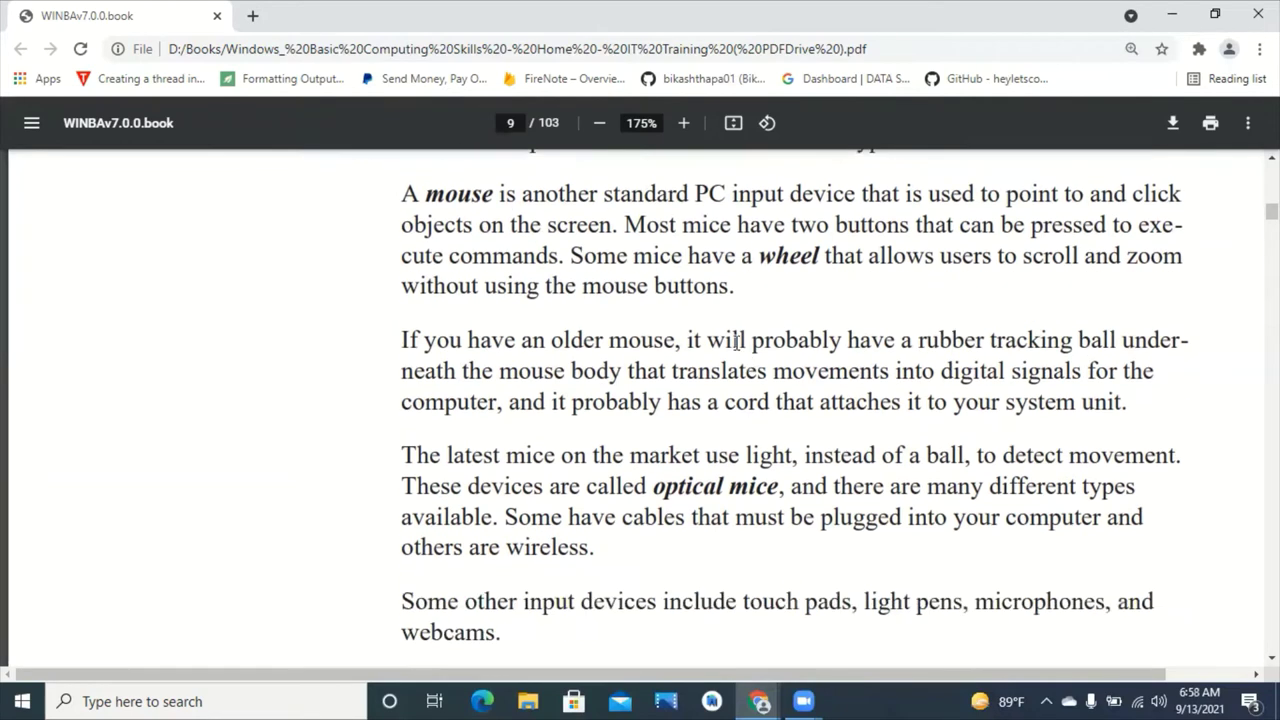
{"action": "scroll", "coordinate": [528, 320], "scroll_direction": "down", "scroll_amount": 1}
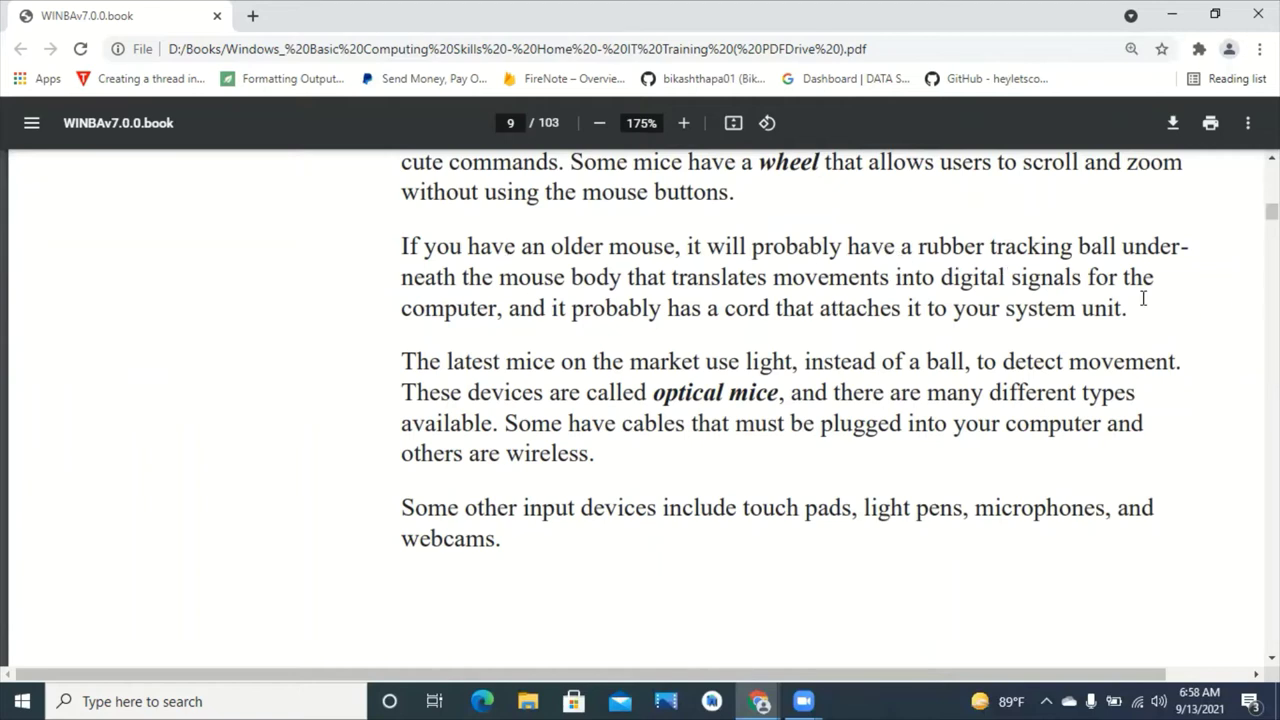
{"action": "left_click_drag", "start_coordinate": [1141, 308], "coordinate": [397, 248]}
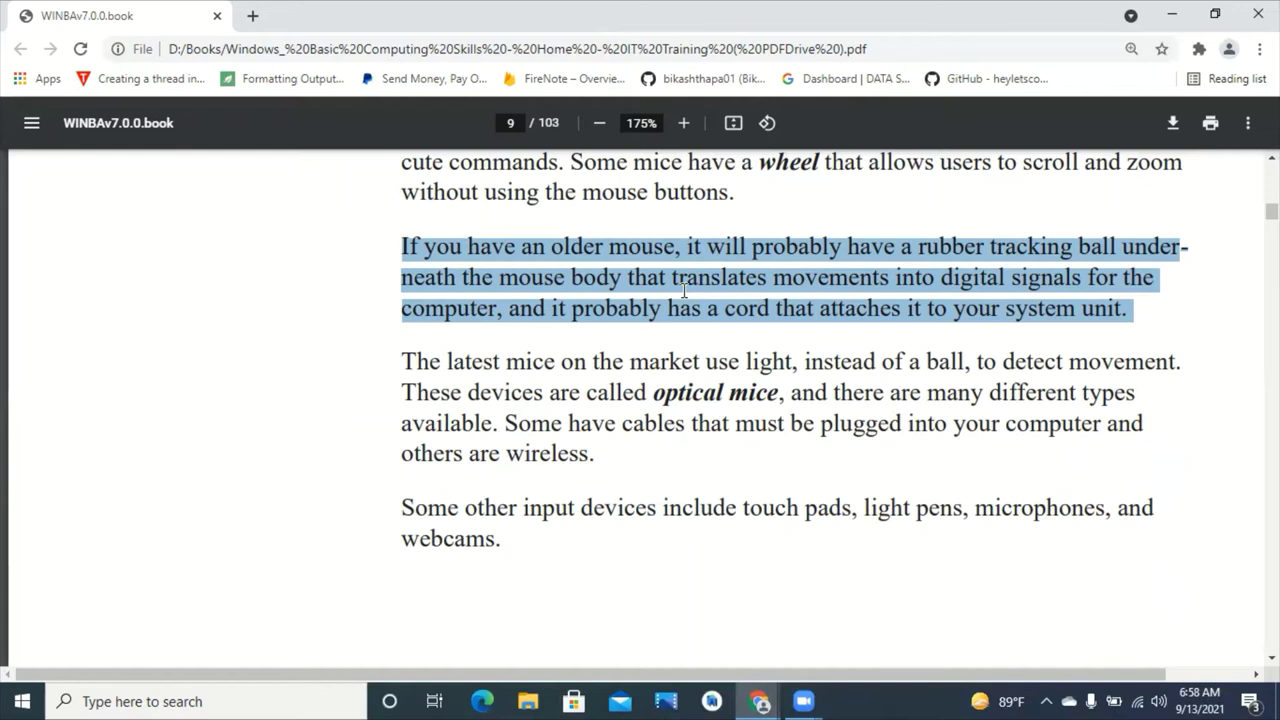
{"action": "left_click", "coordinate": [530, 385]}
Step: Highlight the term "optical mice", and highlight "touch pads" and "light pens" one after the other among the other input devices
{"action": "scroll", "coordinate": [515, 330], "scroll_direction": "down", "scroll_amount": 1}
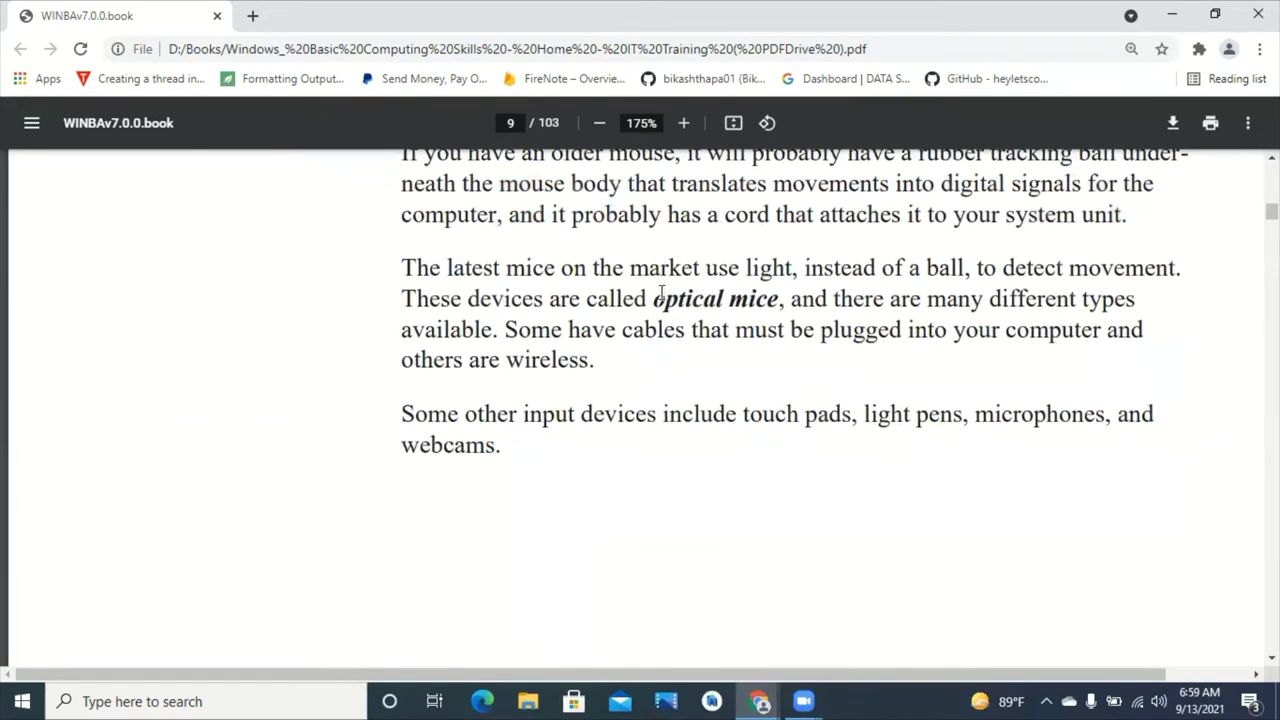
{"action": "left_click_drag", "start_coordinate": [656, 298], "coordinate": [779, 302]}
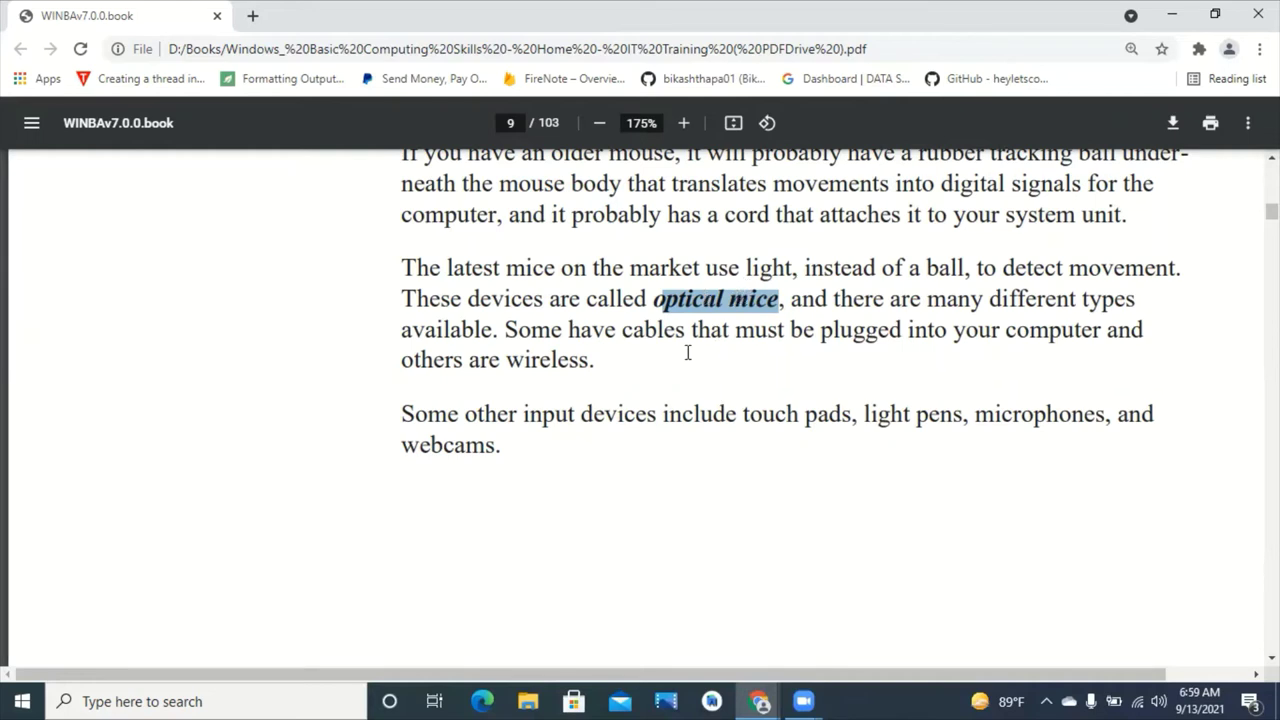
{"action": "scroll", "coordinate": [688, 352], "scroll_direction": "down", "scroll_amount": 3}
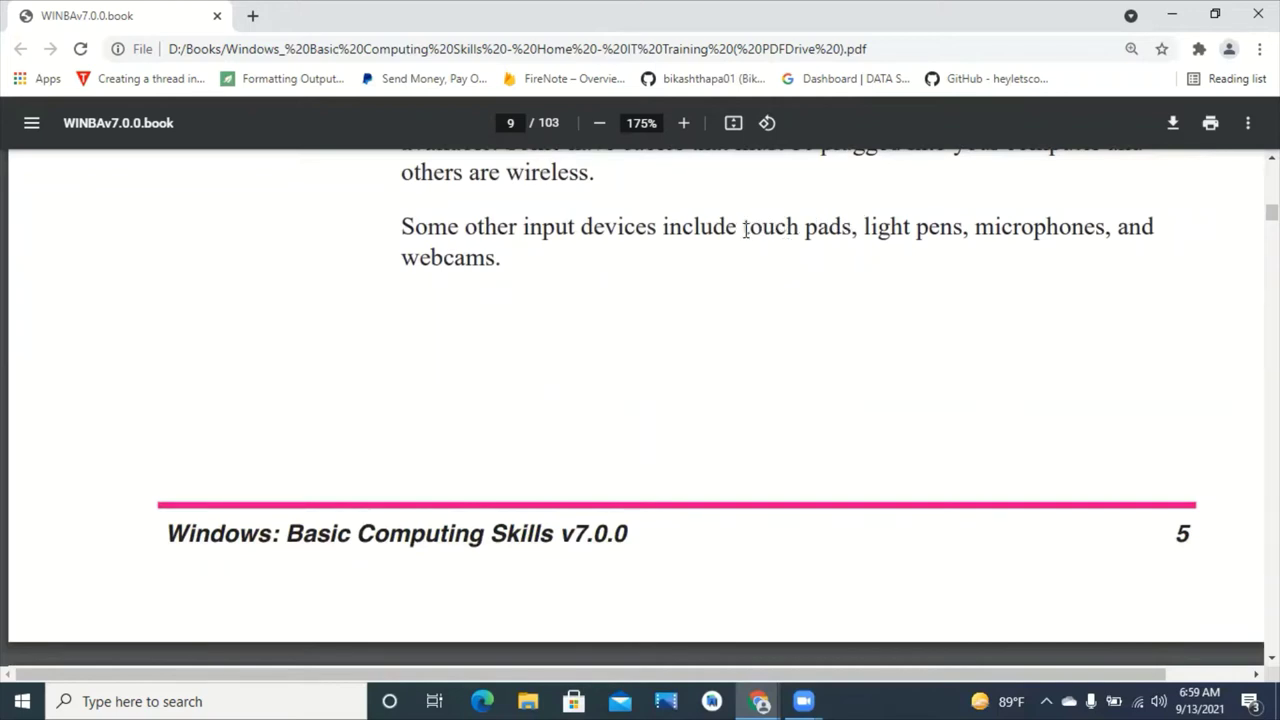
{"action": "left_click_drag", "start_coordinate": [741, 229], "coordinate": [848, 228]}
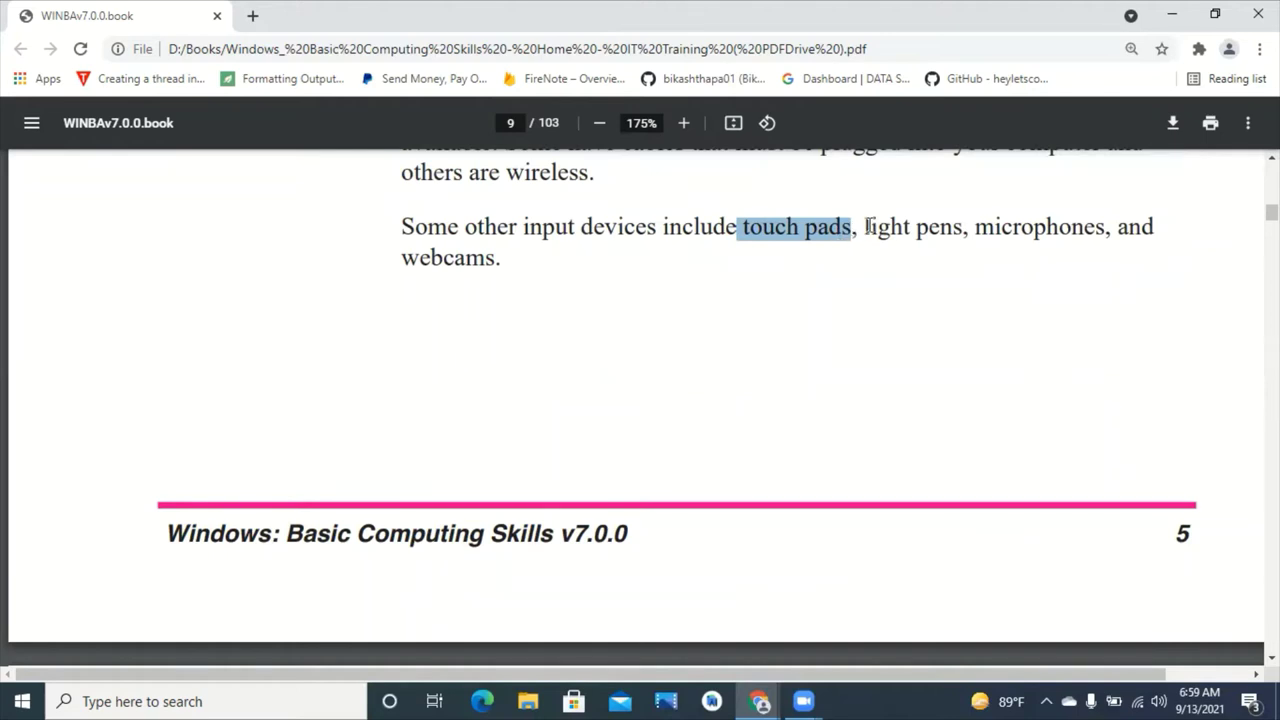
{"action": "left_click_drag", "start_coordinate": [860, 229], "coordinate": [958, 232]}
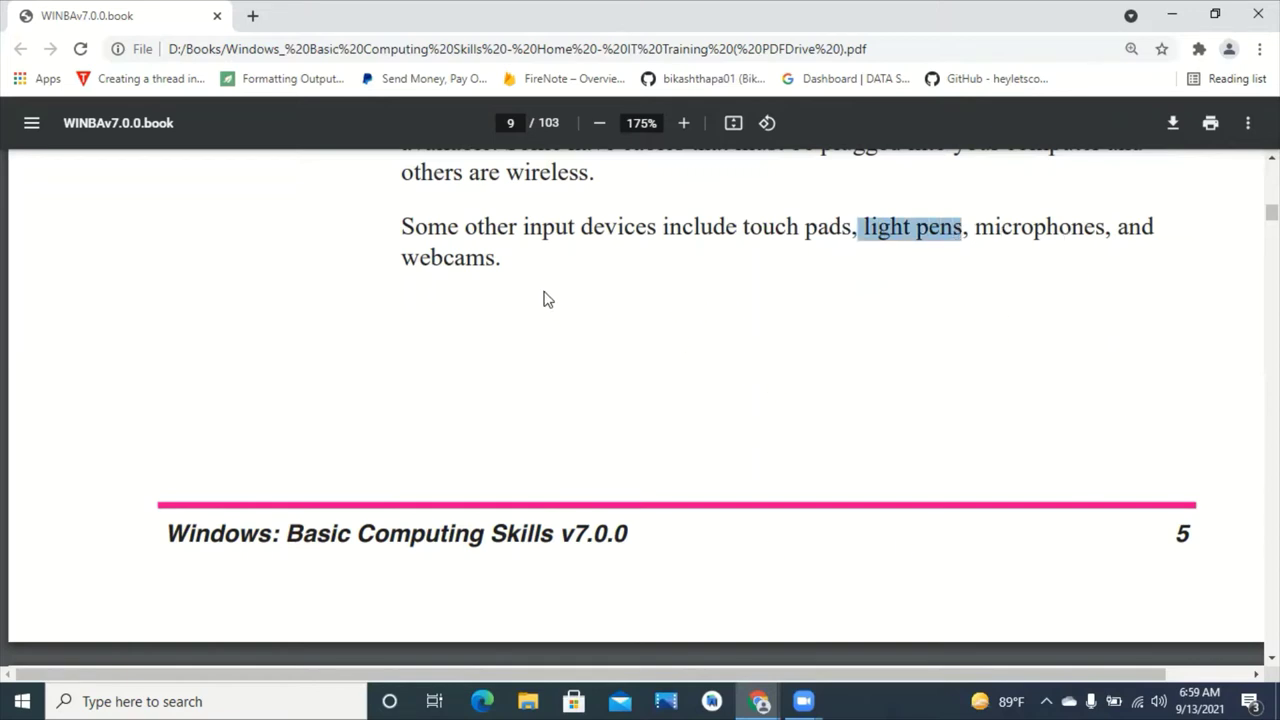
Step: Go to the Output Devices section and highlight its heading, the definition of an output device and the monitors example in turn
{"action": "scroll", "coordinate": [551, 345], "scroll_direction": "down", "scroll_amount": 6}
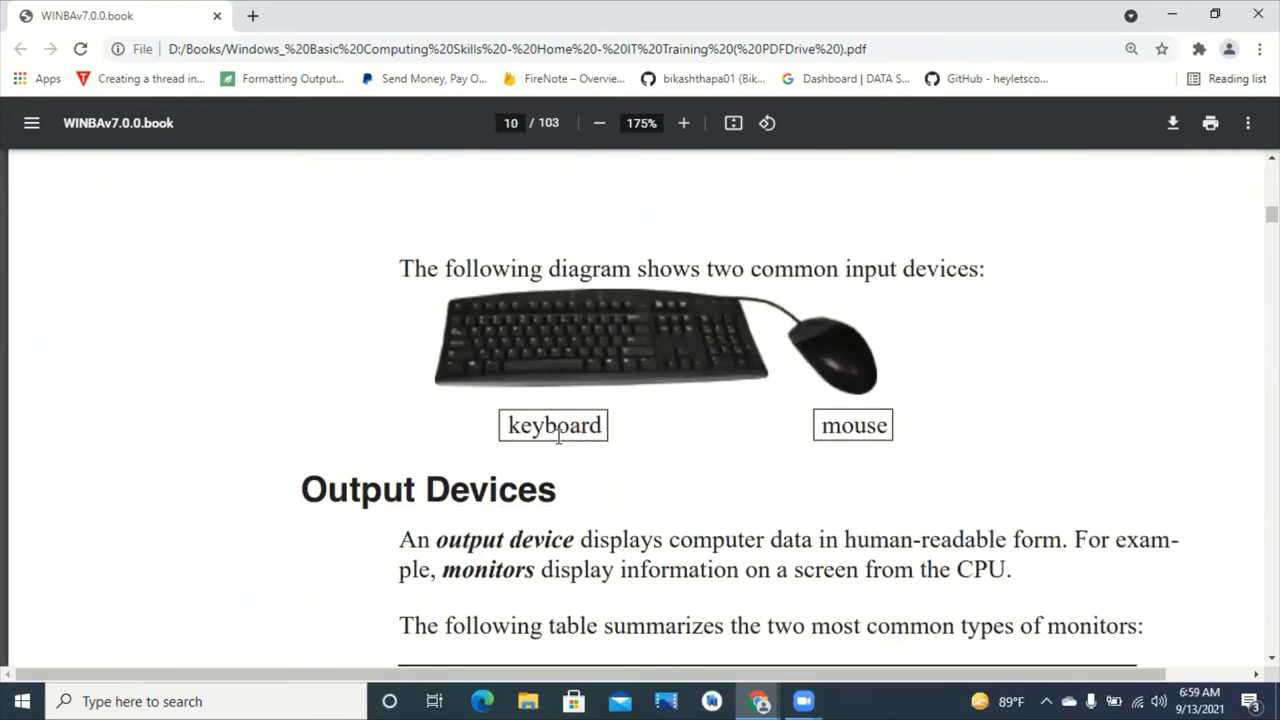
{"action": "scroll", "coordinate": [626, 431], "scroll_direction": "down", "scroll_amount": 3}
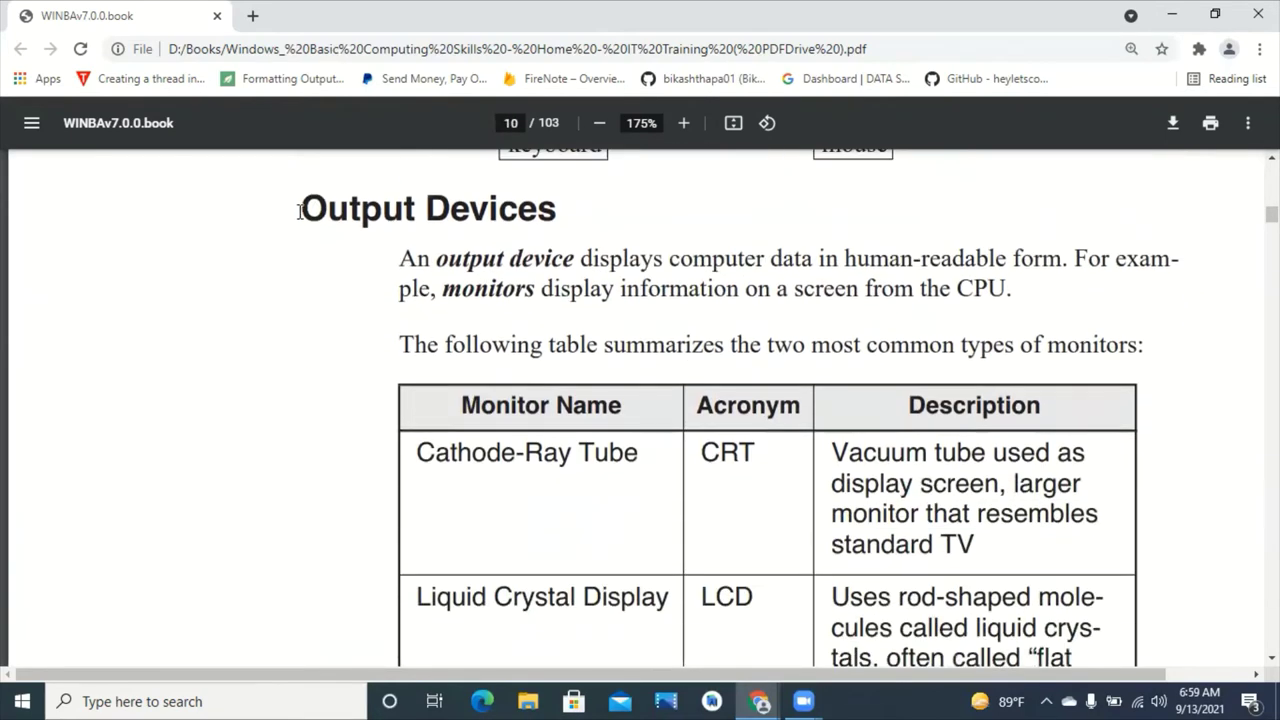
{"action": "left_click_drag", "start_coordinate": [301, 209], "coordinate": [563, 209]}
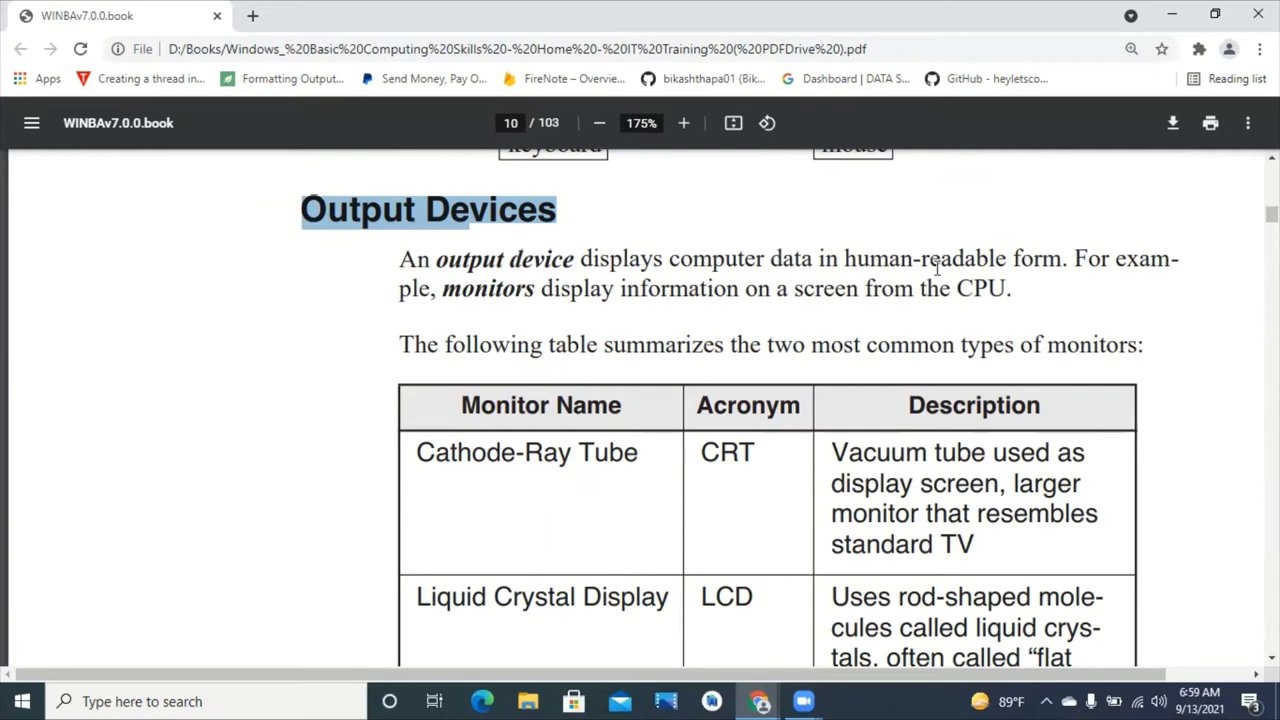
{"action": "left_click_drag", "start_coordinate": [1059, 256], "coordinate": [596, 245]}
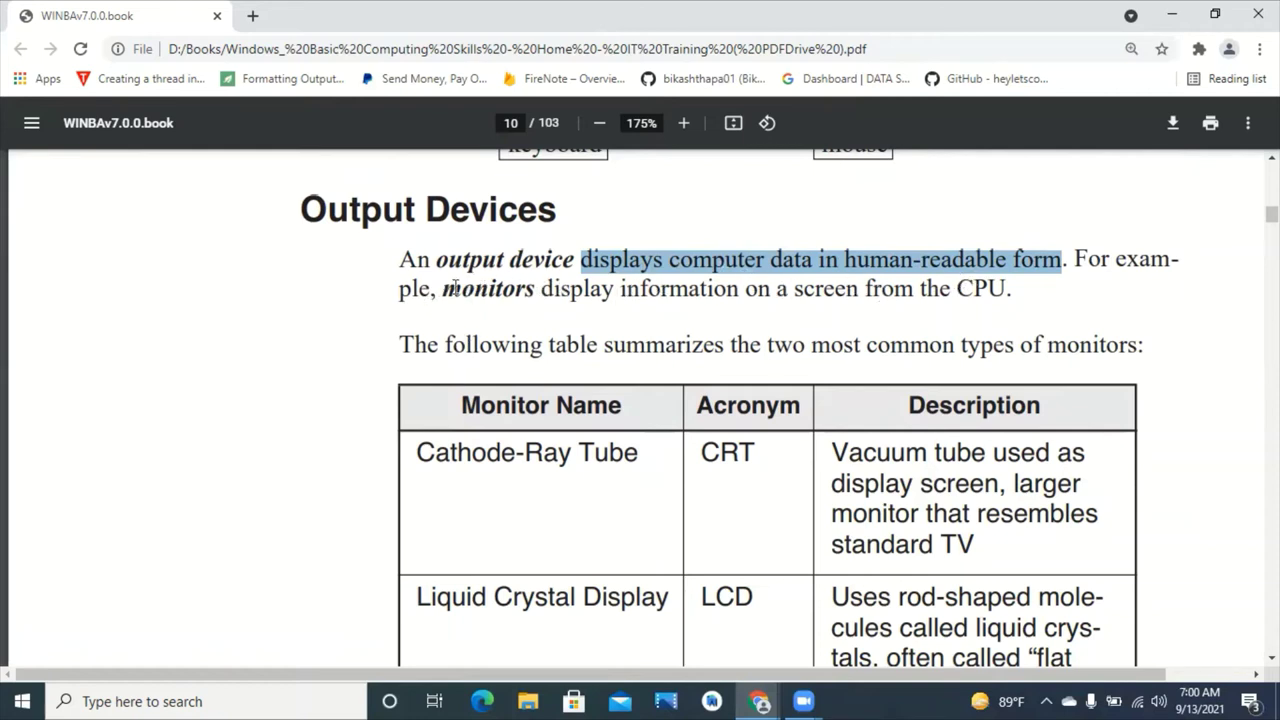
{"action": "left_click_drag", "start_coordinate": [444, 289], "coordinate": [1025, 289]}
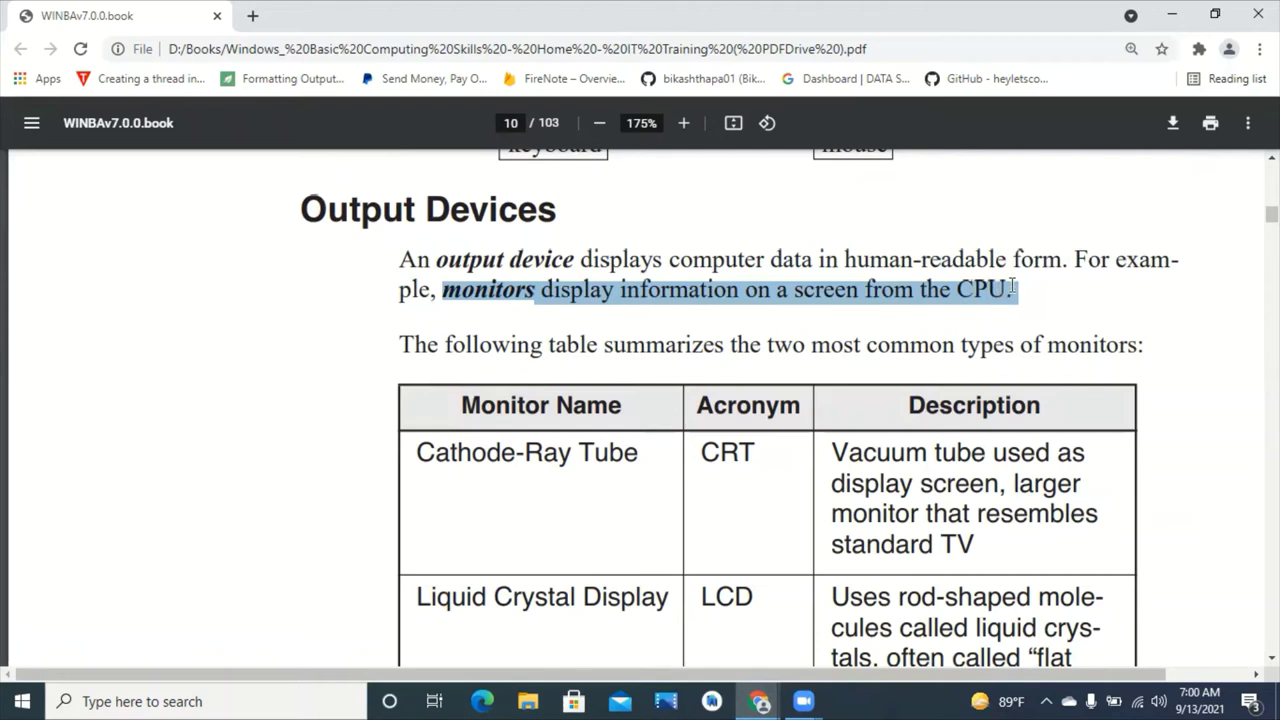
{"action": "left_click", "coordinate": [1012, 287]}
Step: Compare the two monitor types in the table by highlighting the acronyms CRT and LCD alternately
{"action": "scroll", "coordinate": [596, 325], "scroll_direction": "down", "scroll_amount": 1}
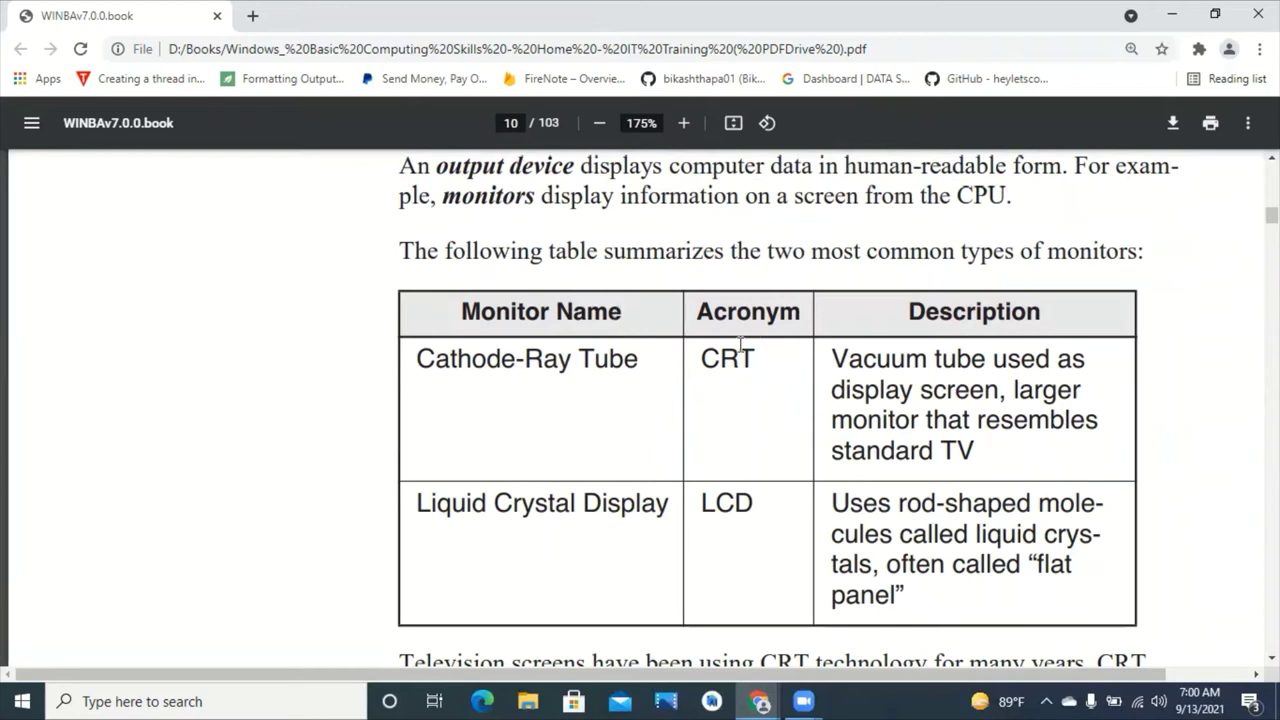
{"action": "left_click_drag", "start_coordinate": [704, 353], "coordinate": [770, 348]}
{"action": "left_click_drag", "start_coordinate": [758, 502], "coordinate": [697, 500]}
{"action": "left_click_drag", "start_coordinate": [750, 363], "coordinate": [693, 364]}
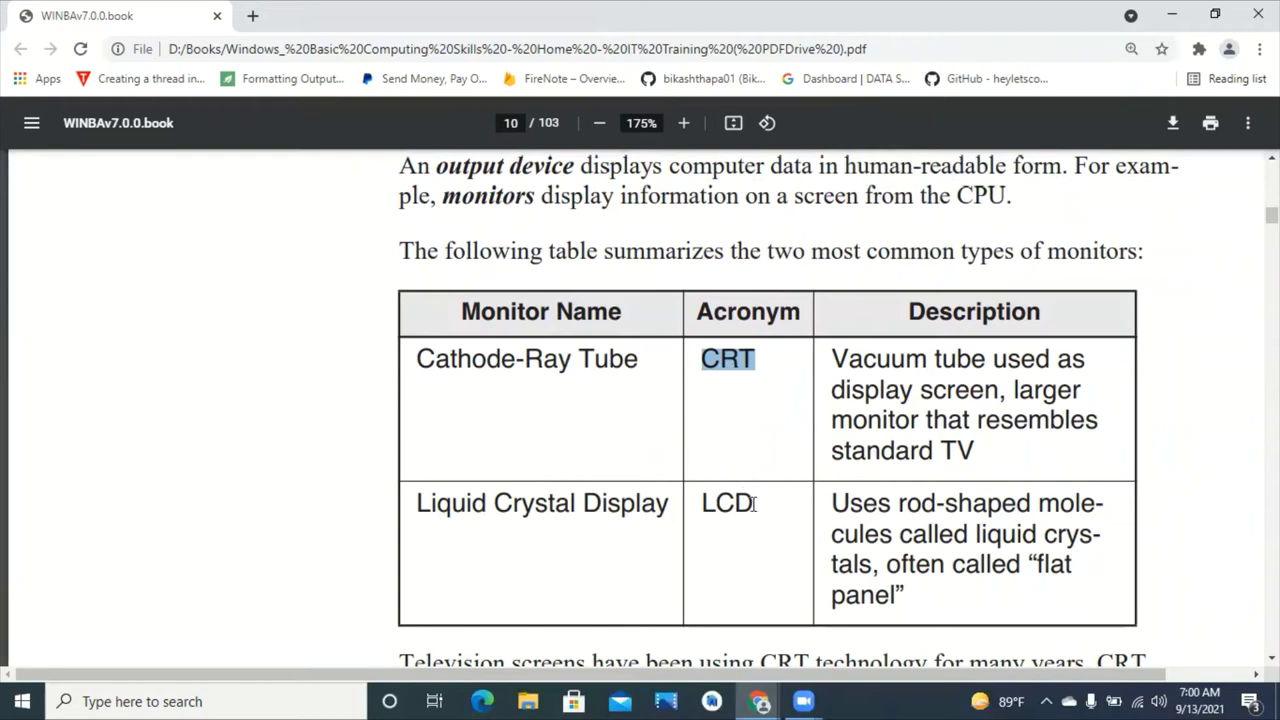
{"action": "left_click_drag", "start_coordinate": [756, 503], "coordinate": [701, 496]}
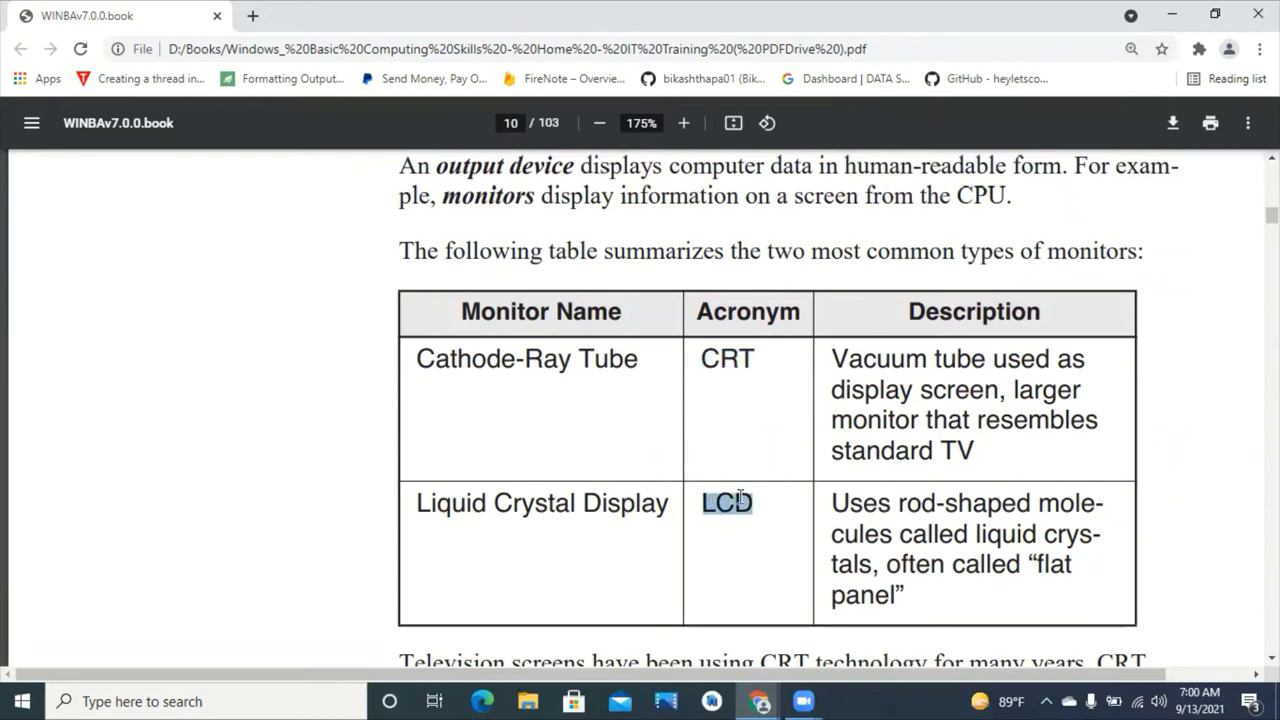
{"action": "left_click_drag", "start_coordinate": [768, 358], "coordinate": [695, 357]}
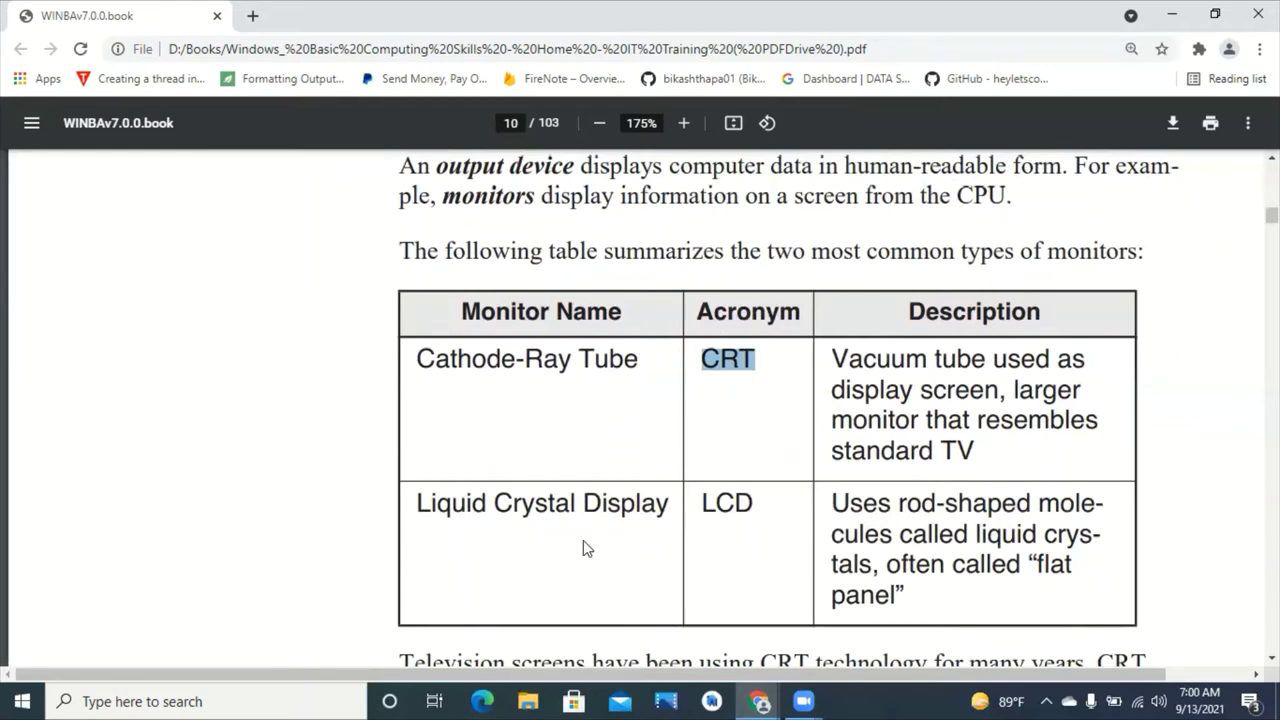
{"action": "left_click", "coordinate": [765, 504]}
{"action": "left_click_drag", "start_coordinate": [765, 504], "coordinate": [705, 501]}
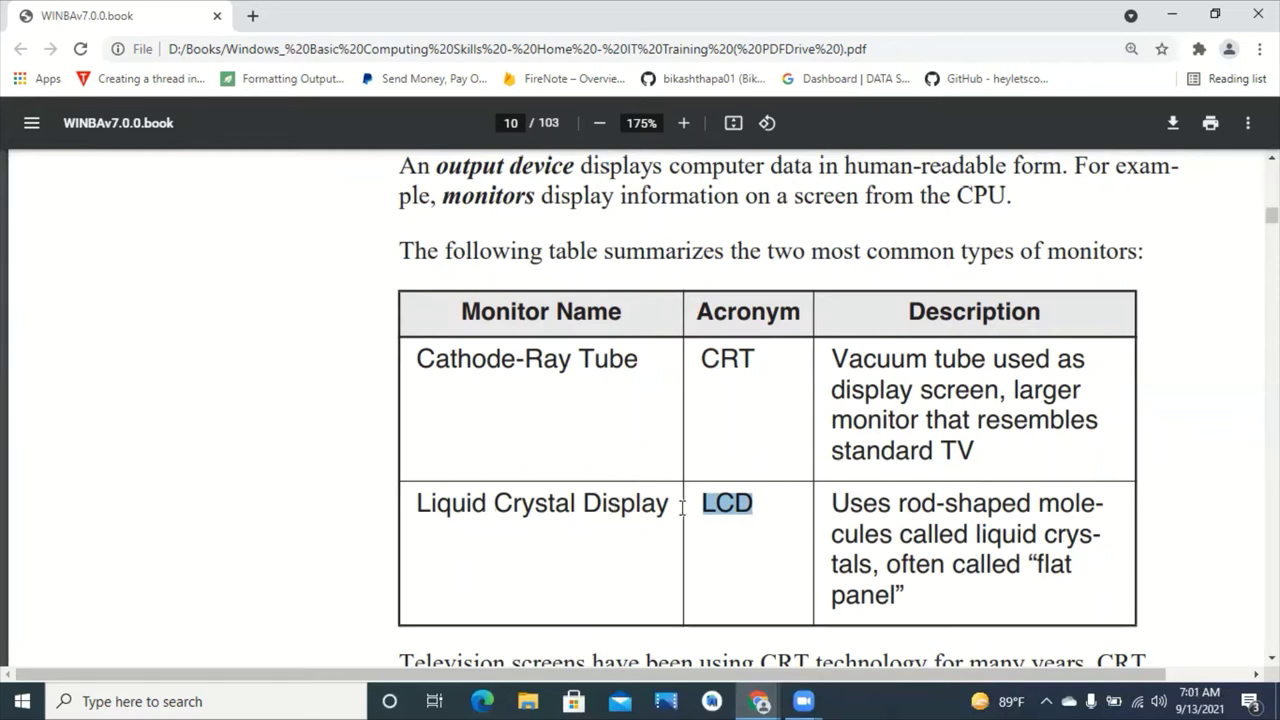
Step: Read the monitor descriptions, highlighting "resembles standard TV" in the Cathode-Ray Tube row and the acronym LCD in the Liquid Crystal Display row
{"action": "scroll", "coordinate": [972, 468], "scroll_direction": "down", "scroll_amount": 2}
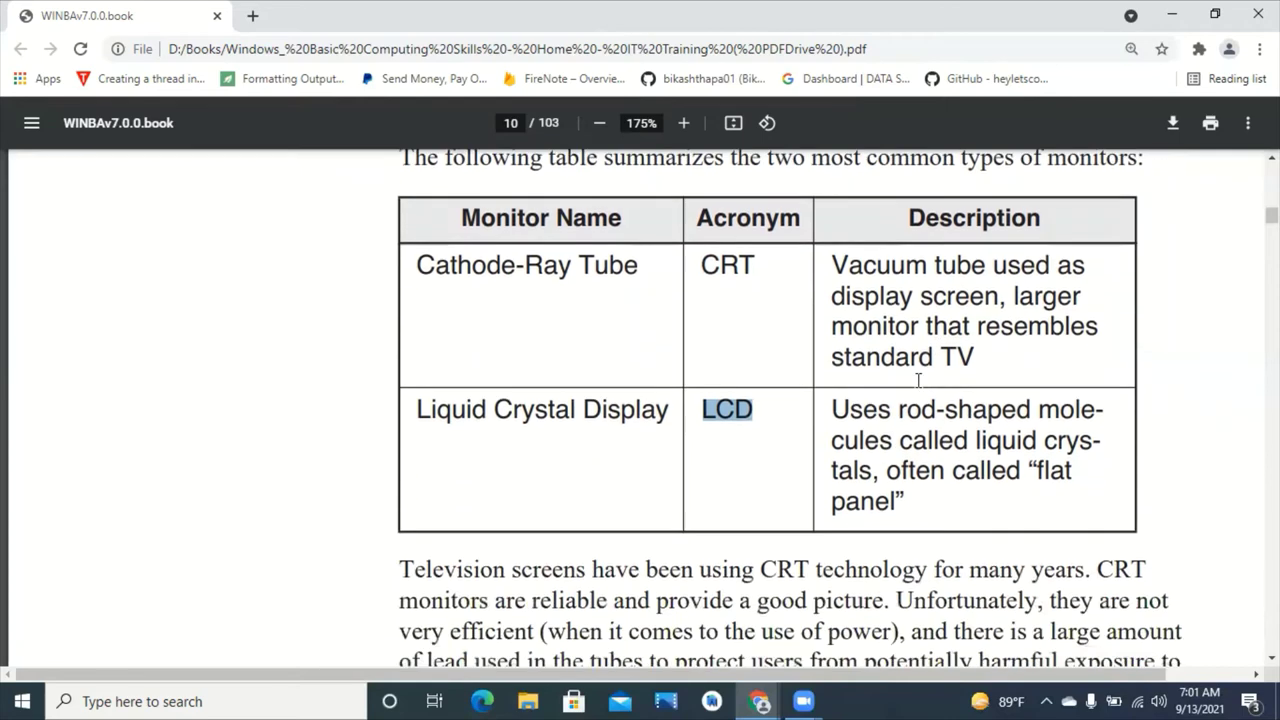
{"action": "scroll", "coordinate": [855, 372], "scroll_direction": "up", "scroll_amount": 2}
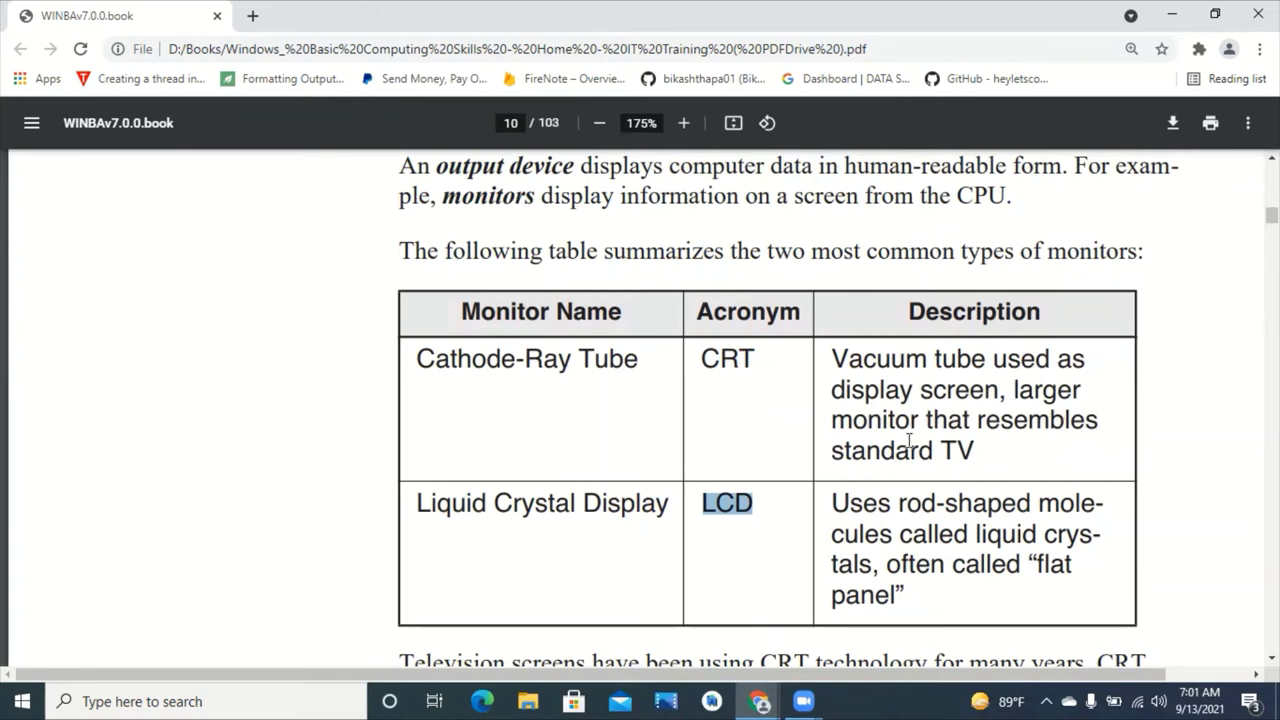
{"action": "left_click", "coordinate": [988, 449]}
{"action": "left_click_drag", "start_coordinate": [984, 420], "coordinate": [975, 455]}
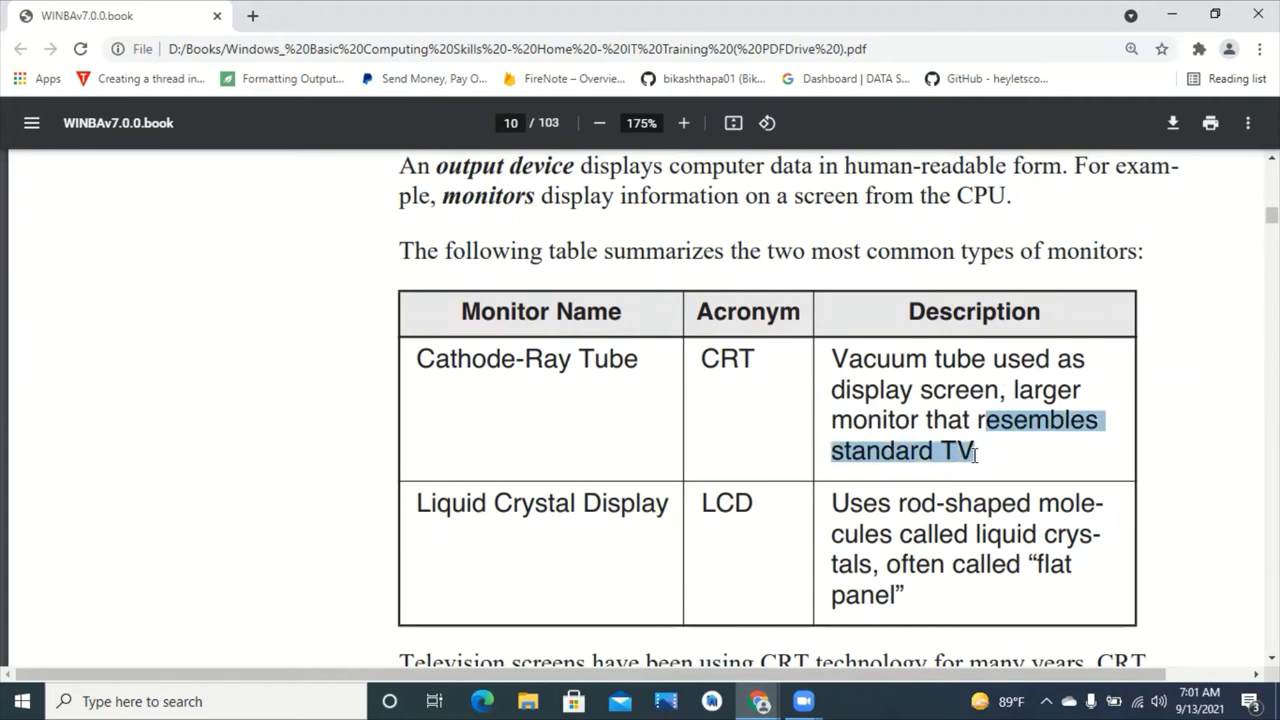
{"action": "left_click", "coordinate": [980, 457]}
{"action": "scroll", "coordinate": [945, 457], "scroll_direction": "down", "scroll_amount": 2}
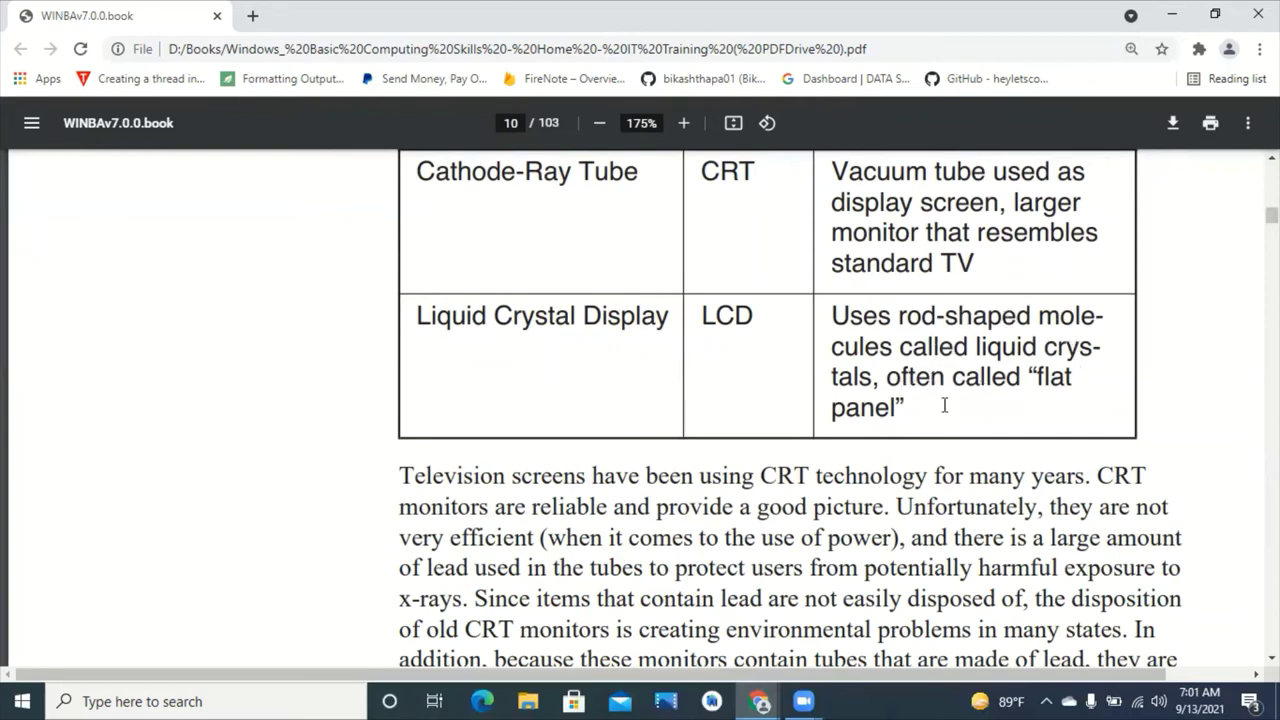
{"action": "double_click", "coordinate": [735, 316]}
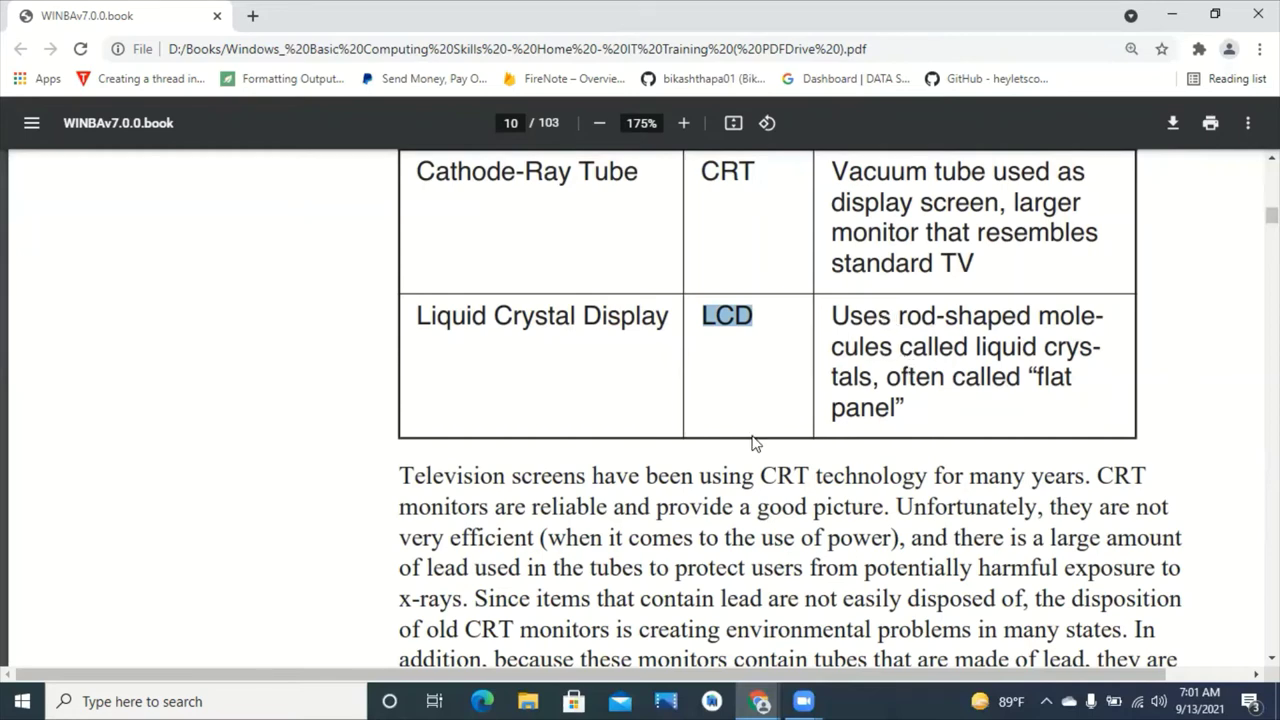
Step: Return to the monitor table and highlight the acronyms CRT and LCD alternately to compare both types again
{"action": "scroll", "coordinate": [754, 443], "scroll_direction": "down", "scroll_amount": 1}
{"action": "scroll", "coordinate": [785, 337], "scroll_direction": "up", "scroll_amount": 2}
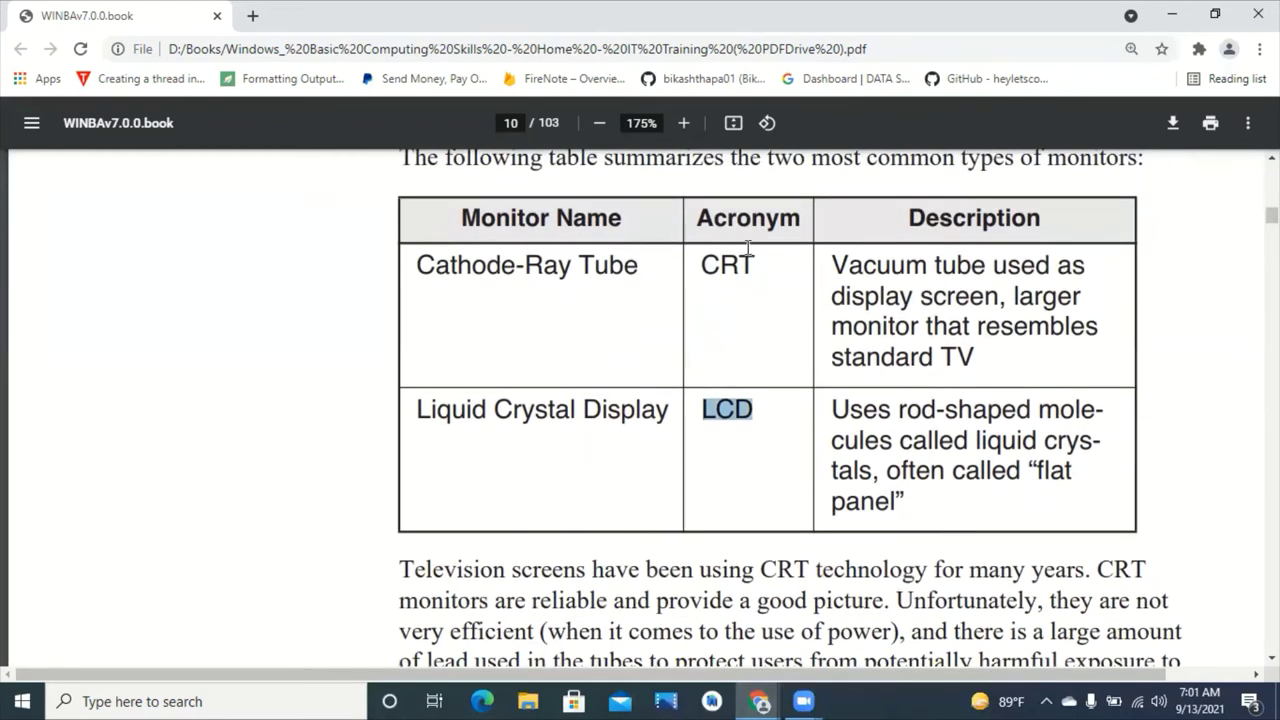
{"action": "left_click_drag", "start_coordinate": [756, 266], "coordinate": [695, 268]}
{"action": "left_click_drag", "start_coordinate": [757, 413], "coordinate": [694, 408]}
{"action": "left_click_drag", "start_coordinate": [756, 266], "coordinate": [704, 268]}
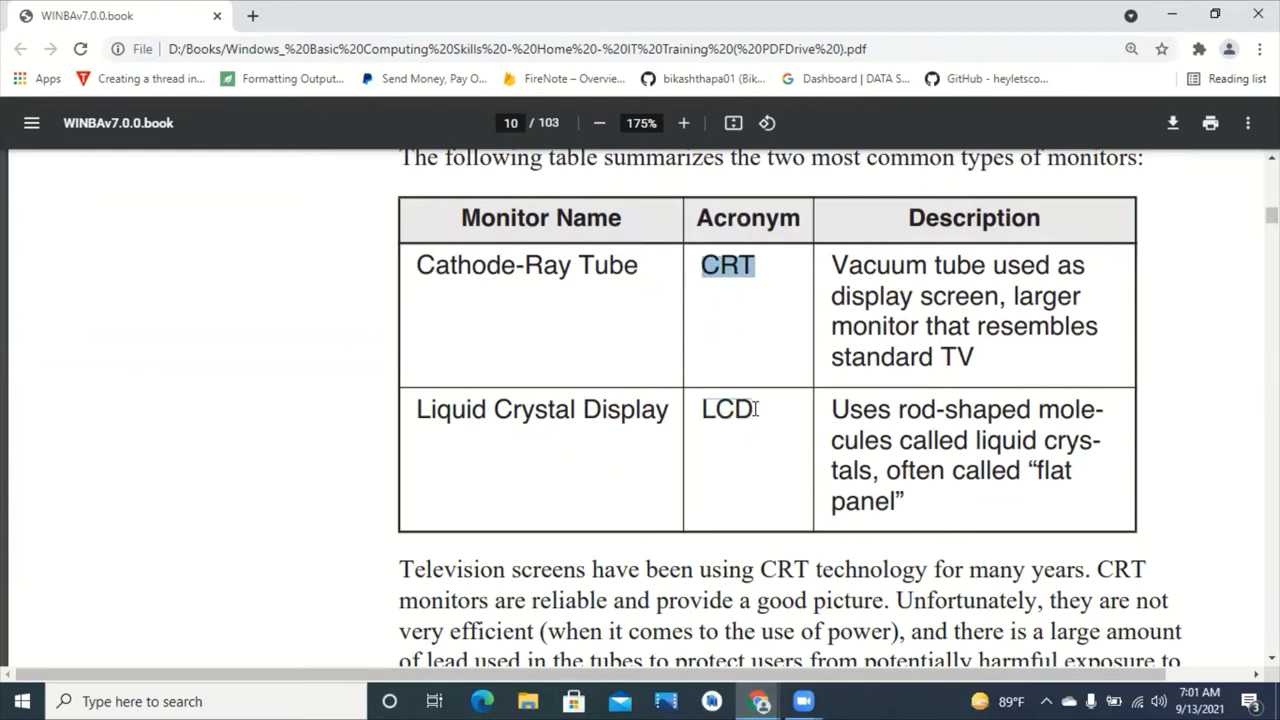
{"action": "mouse_move", "coordinate": [752, 410]}
{"action": "left_mouse_down"}
{"action": "mouse_move", "coordinate": [662, 412]}
{"action": "mouse_move", "coordinate": [729, 418]}
{"action": "left_mouse_up"}
Step: Go to the printer table and highlight Ink jet, Laser, and the span from Ink jet through Bubble jet in turn
{"action": "scroll", "coordinate": [729, 418], "scroll_direction": "down", "scroll_amount": 4}
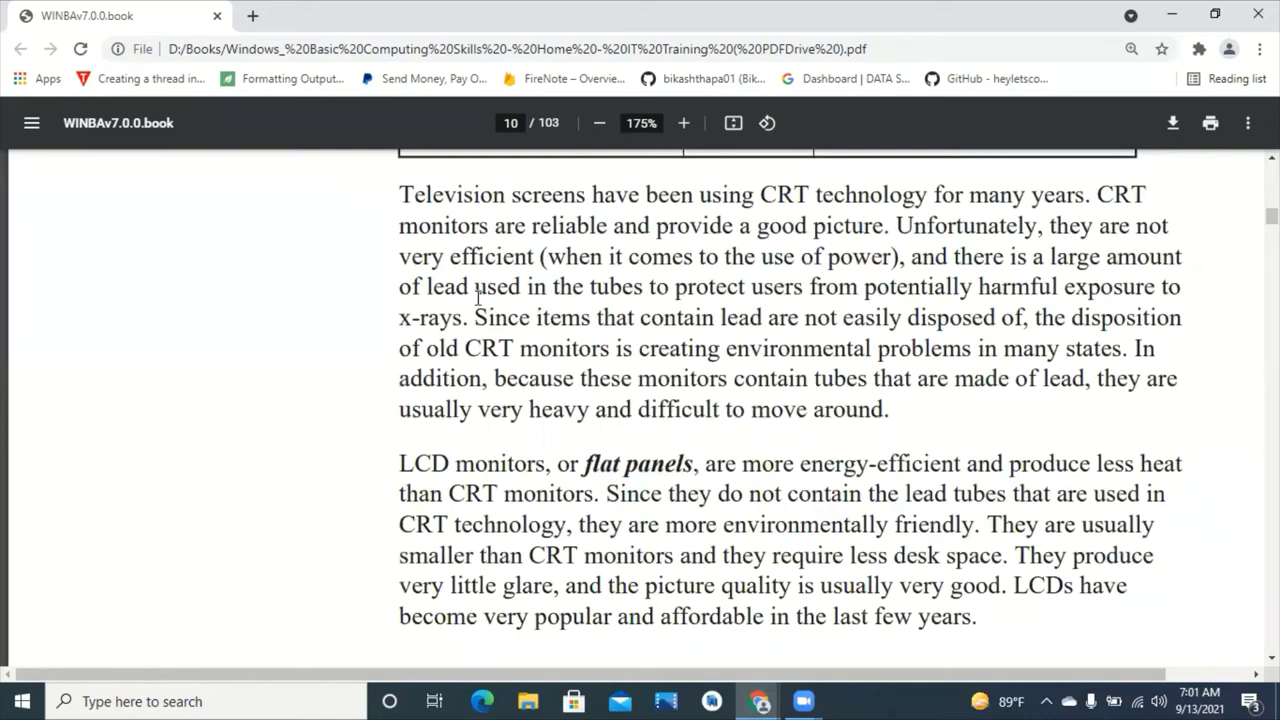
{"action": "scroll", "coordinate": [478, 297], "scroll_direction": "down", "scroll_amount": 8}
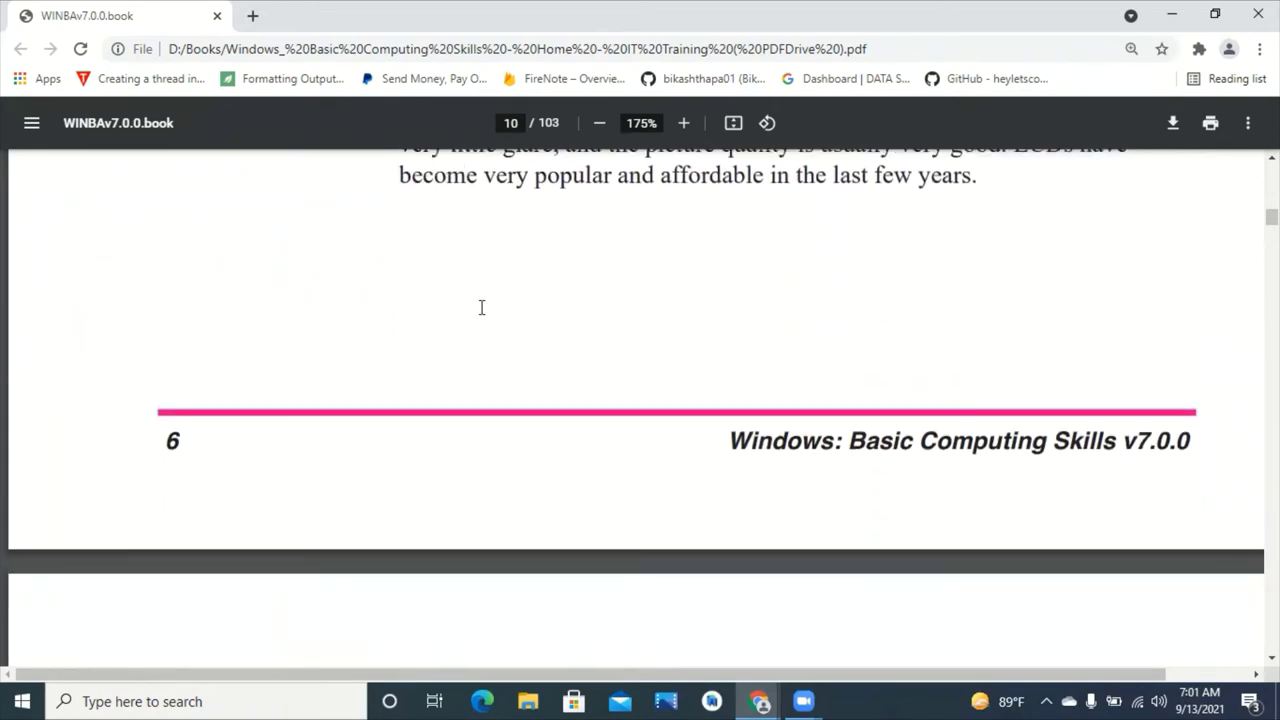
{"action": "scroll", "coordinate": [480, 318], "scroll_direction": "down", "scroll_amount": 2}
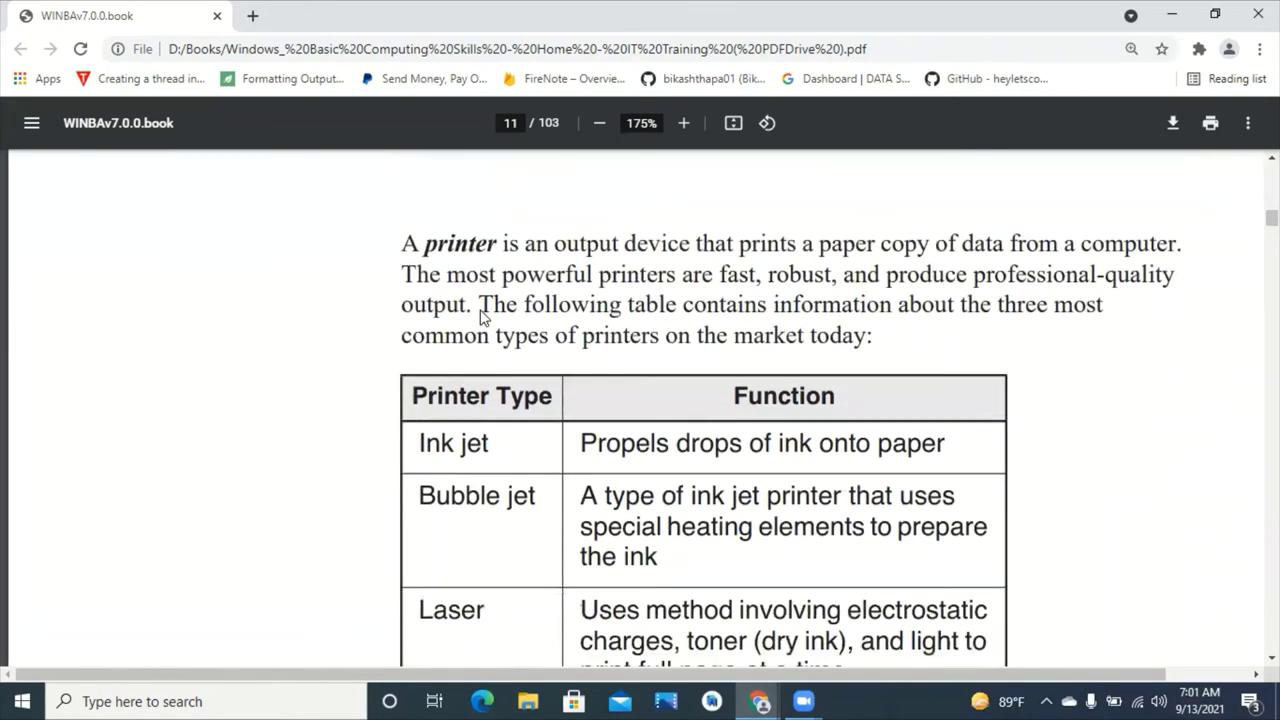
{"action": "scroll", "coordinate": [480, 318], "scroll_direction": "down", "scroll_amount": 1}
{"action": "scroll", "coordinate": [481, 316], "scroll_direction": "up", "scroll_amount": 1}
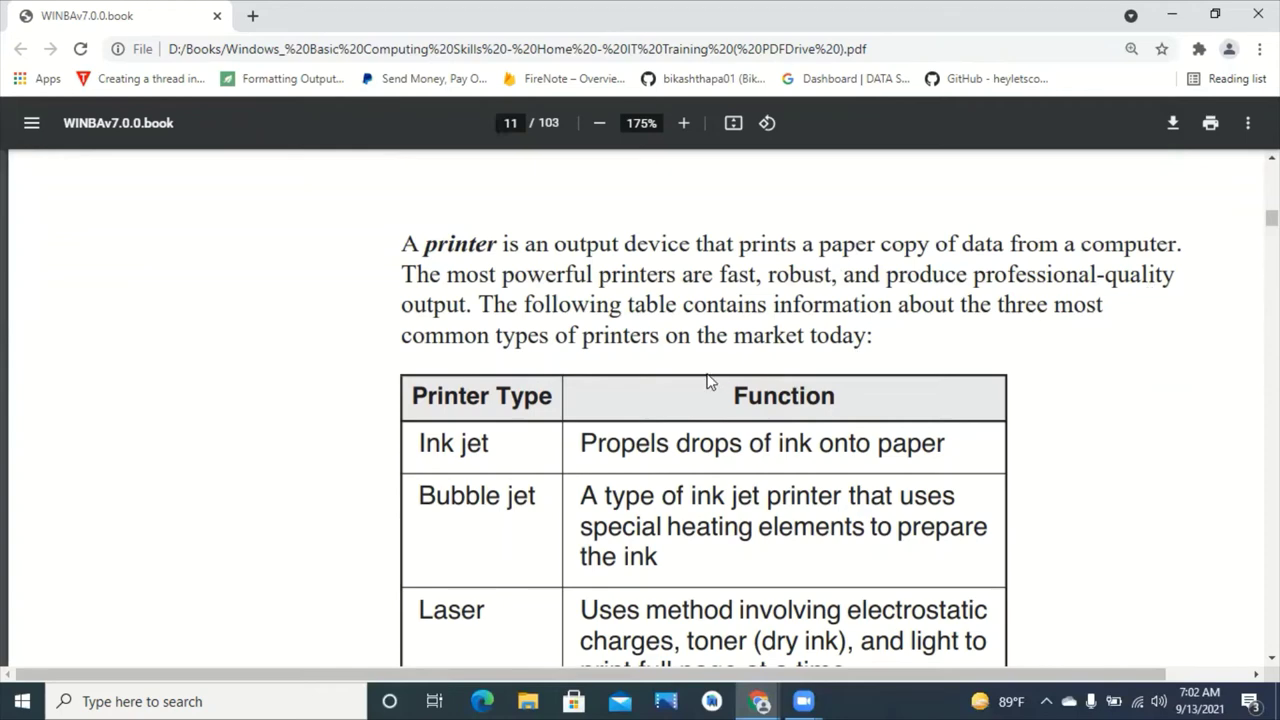
{"action": "scroll", "coordinate": [707, 381], "scroll_direction": "down", "scroll_amount": 1}
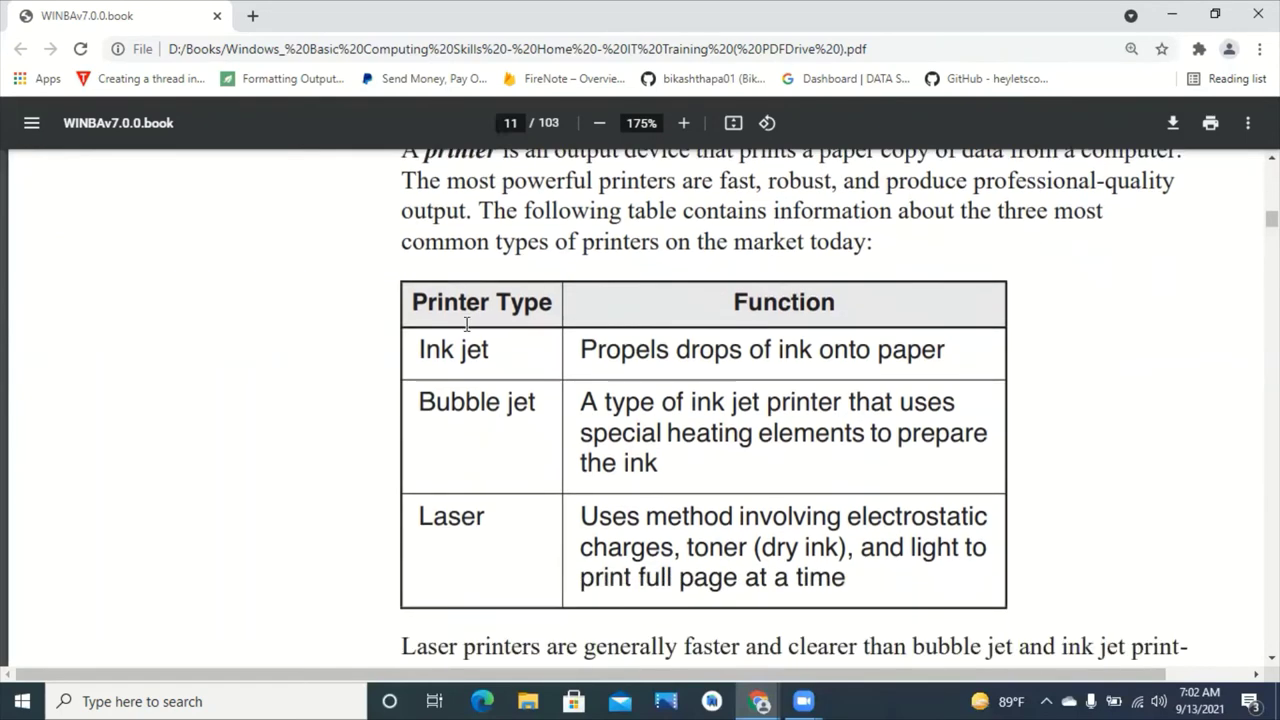
{"action": "scroll", "coordinate": [467, 318], "scroll_direction": "down", "scroll_amount": 1}
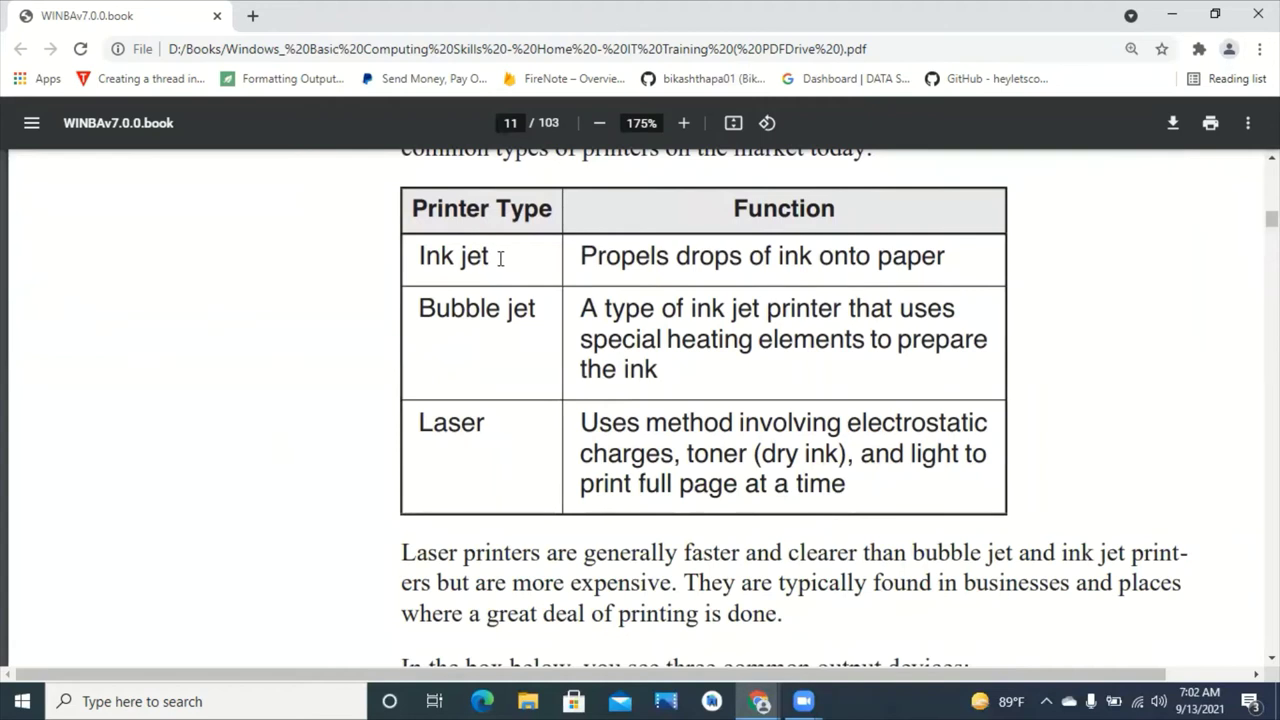
{"action": "left_click_drag", "start_coordinate": [500, 258], "coordinate": [388, 260]}
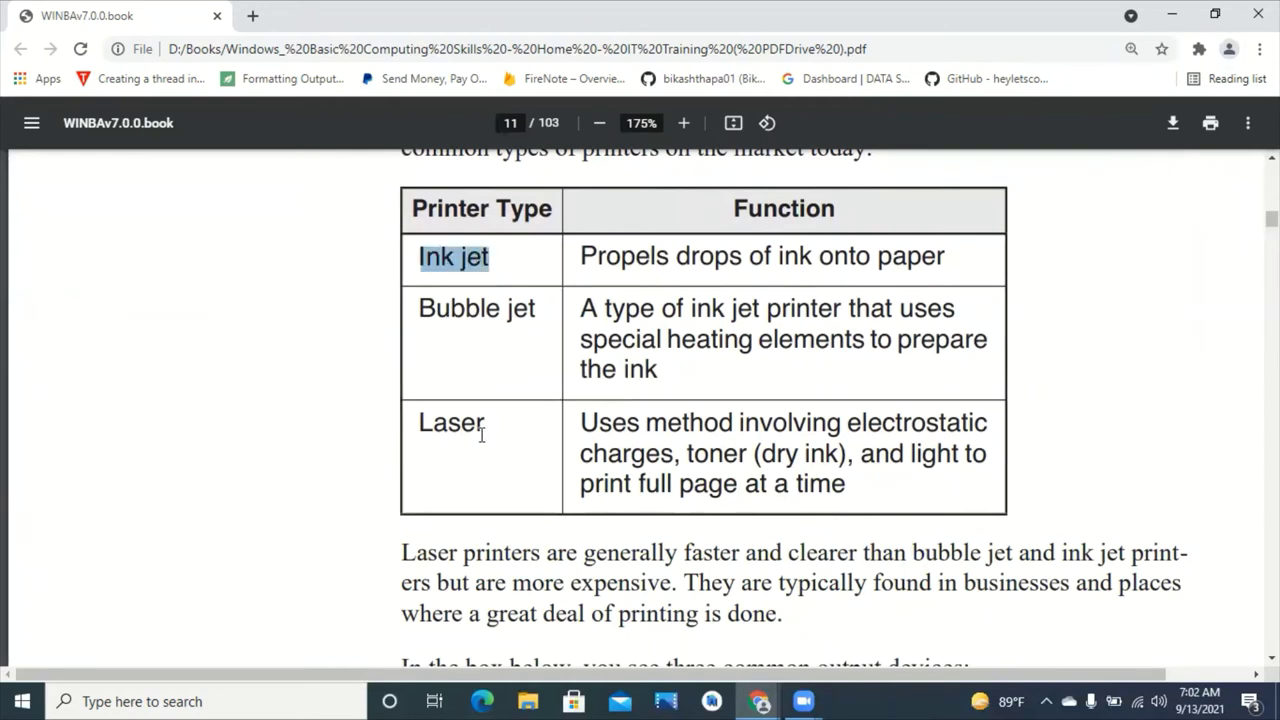
{"action": "left_click_drag", "start_coordinate": [482, 434], "coordinate": [421, 435]}
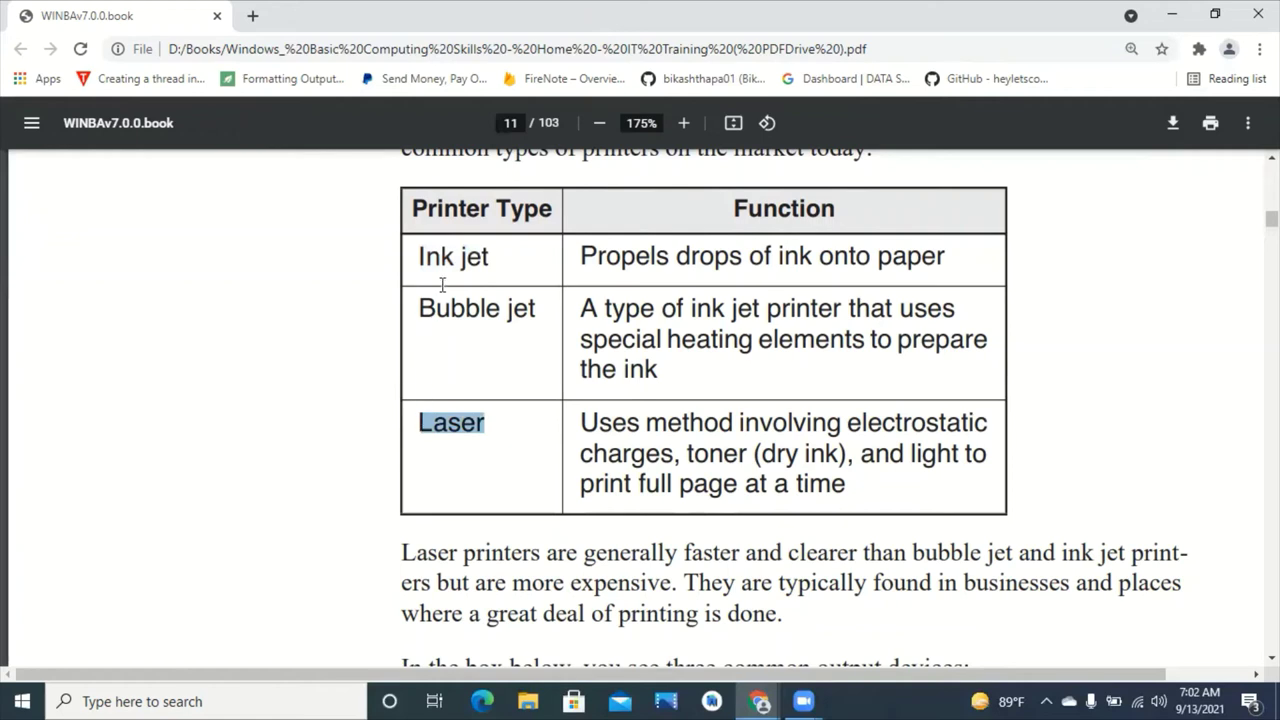
{"action": "left_click_drag", "start_coordinate": [537, 306], "coordinate": [424, 268]}
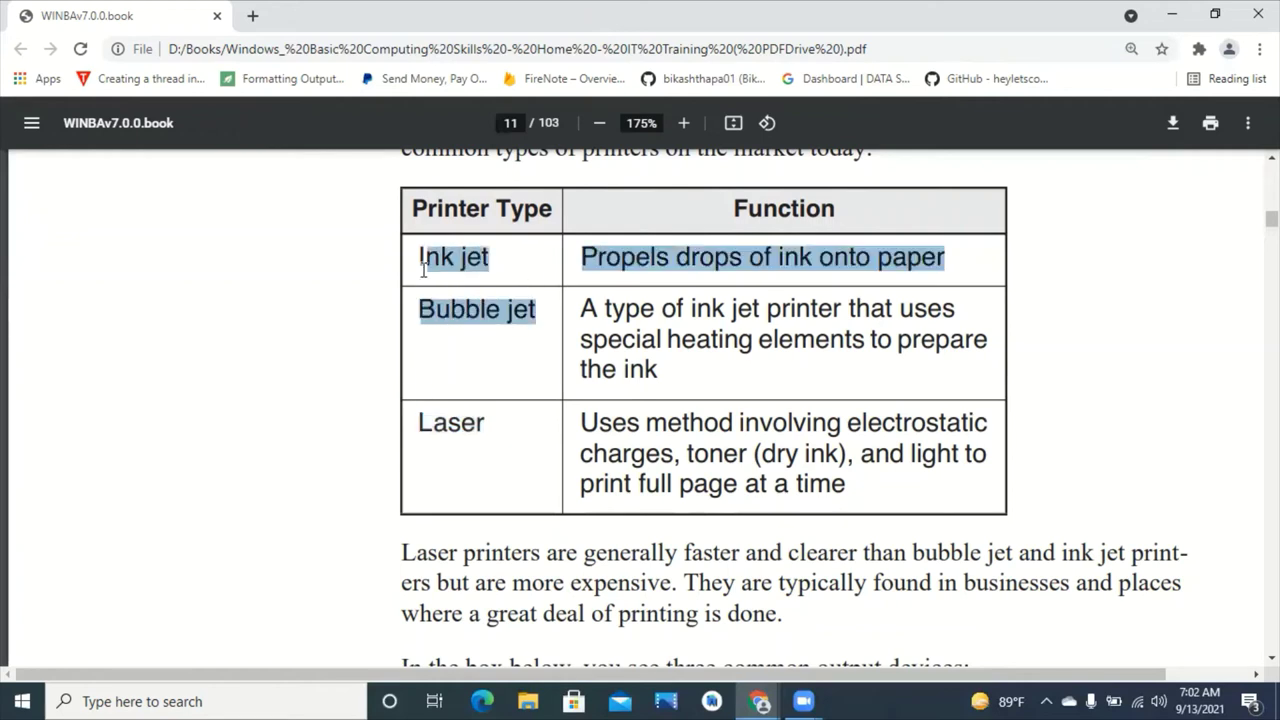
{"action": "left_click", "coordinate": [658, 371]}
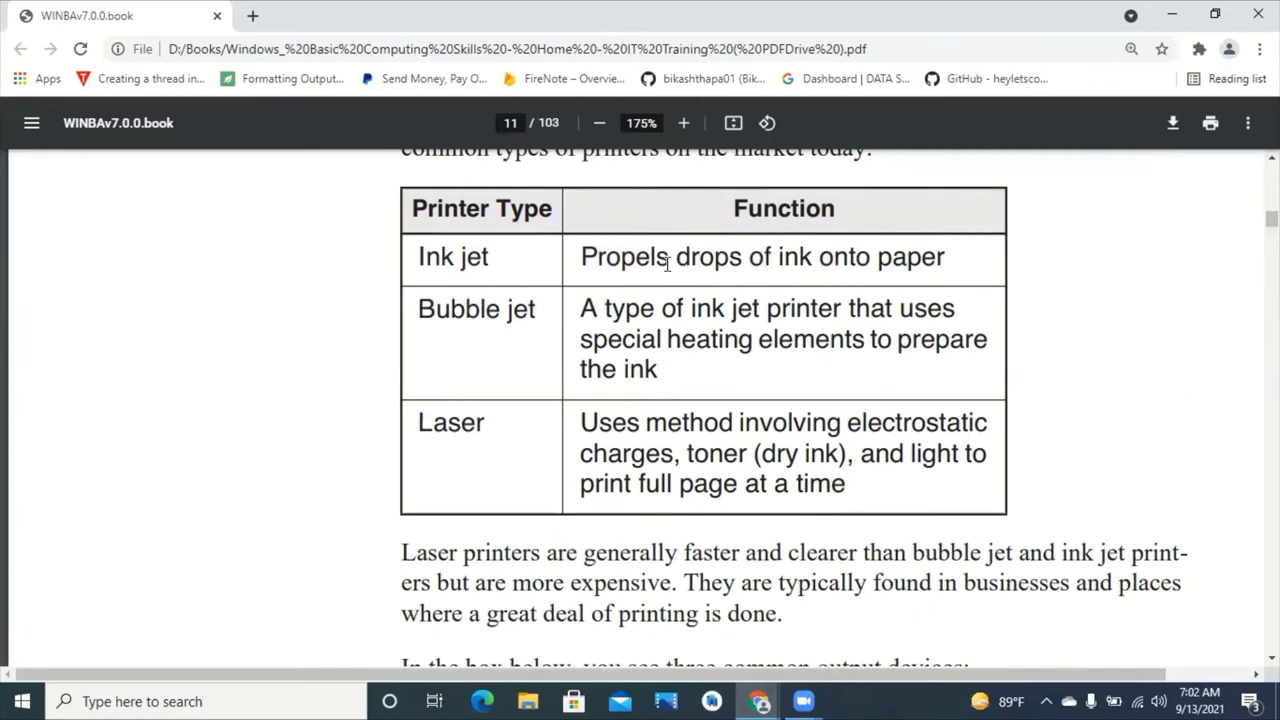
Step: Highlight "drops of ink onto paper" and the Bubble jet function description, and bring the Laser row's description into view
{"action": "left_click_drag", "start_coordinate": [681, 256], "coordinate": [949, 256]}
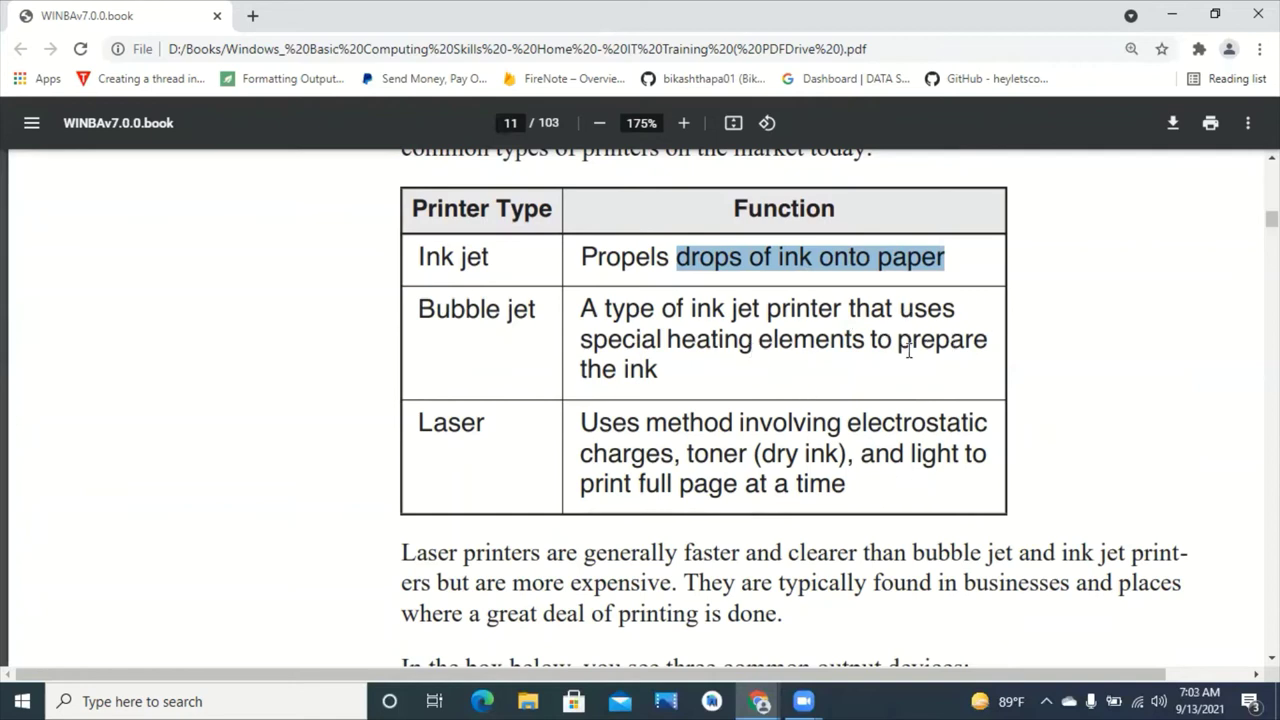
{"action": "mouse_move", "coordinate": [658, 369]}
{"action": "left_mouse_down"}
{"action": "mouse_move", "coordinate": [607, 366]}
{"action": "mouse_move", "coordinate": [579, 312]}
{"action": "left_mouse_up"}
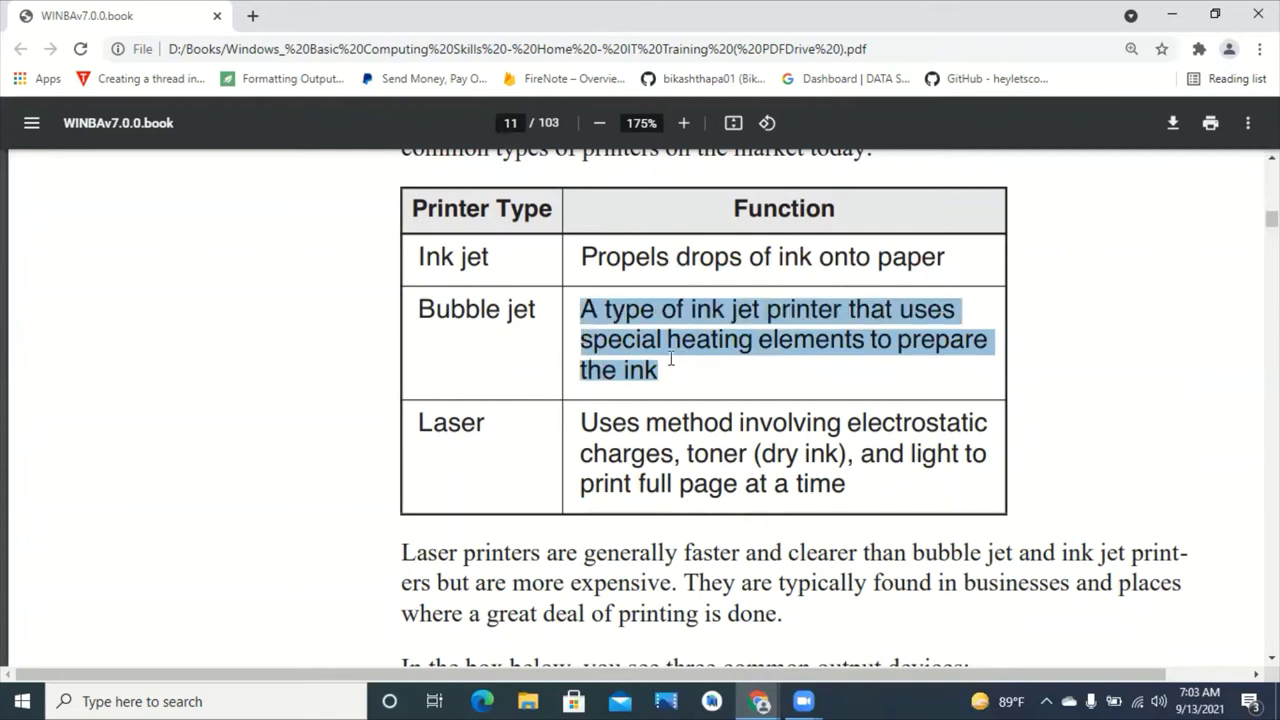
{"action": "scroll", "coordinate": [660, 371], "scroll_direction": "down", "scroll_amount": 2}
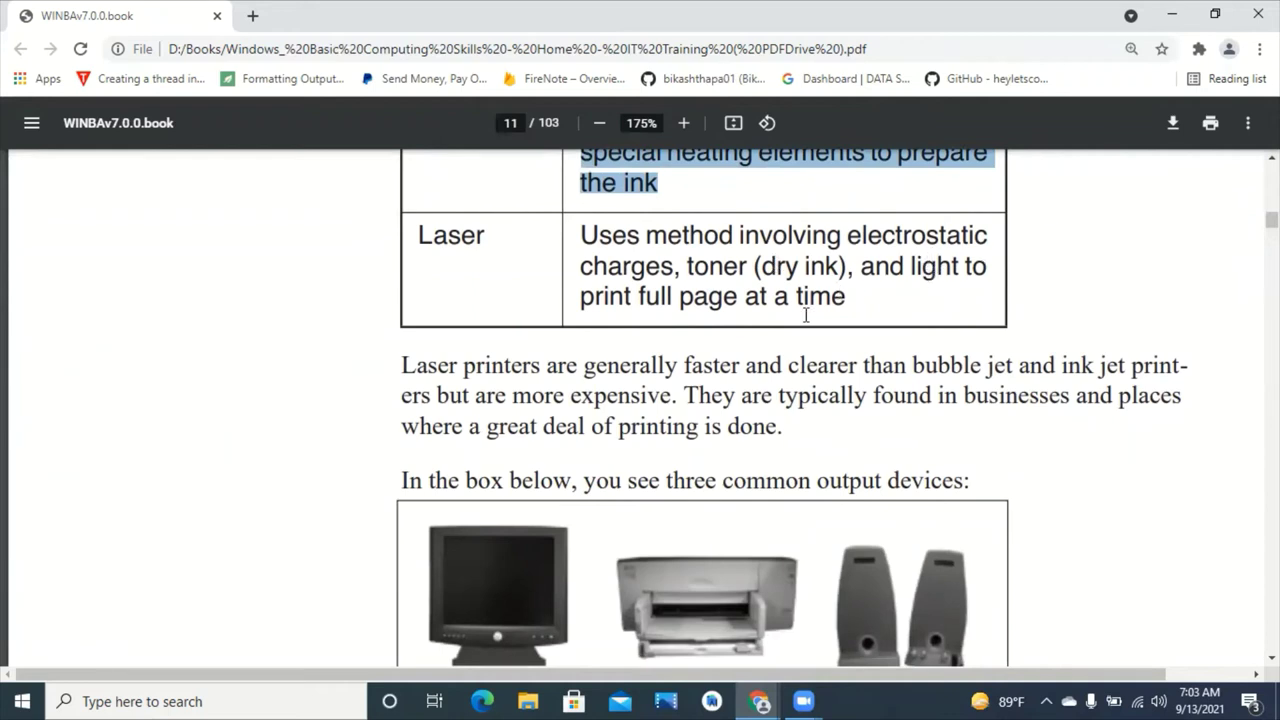
Step: Go to the picture of three common output devices and highlight the "printer" label, clearing the selection at the end
{"action": "scroll", "coordinate": [566, 379], "scroll_direction": "down", "scroll_amount": 2}
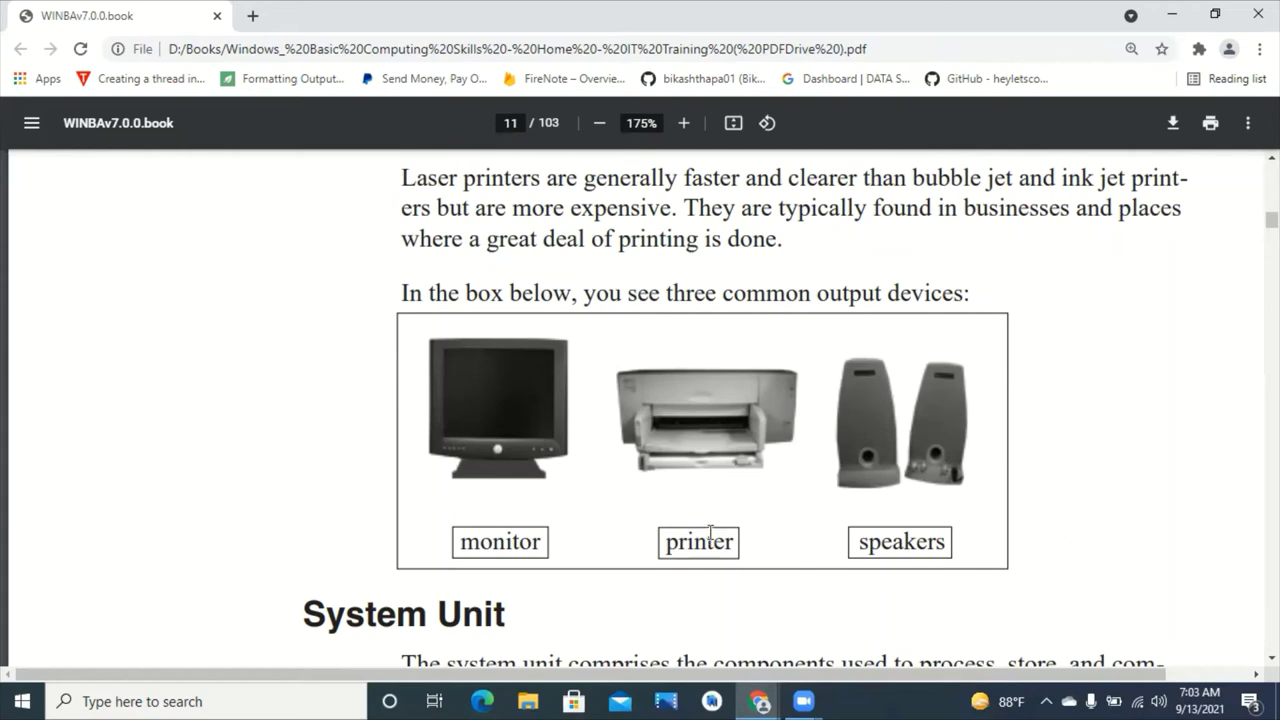
{"action": "left_click_drag", "start_coordinate": [665, 545], "coordinate": [764, 535]}
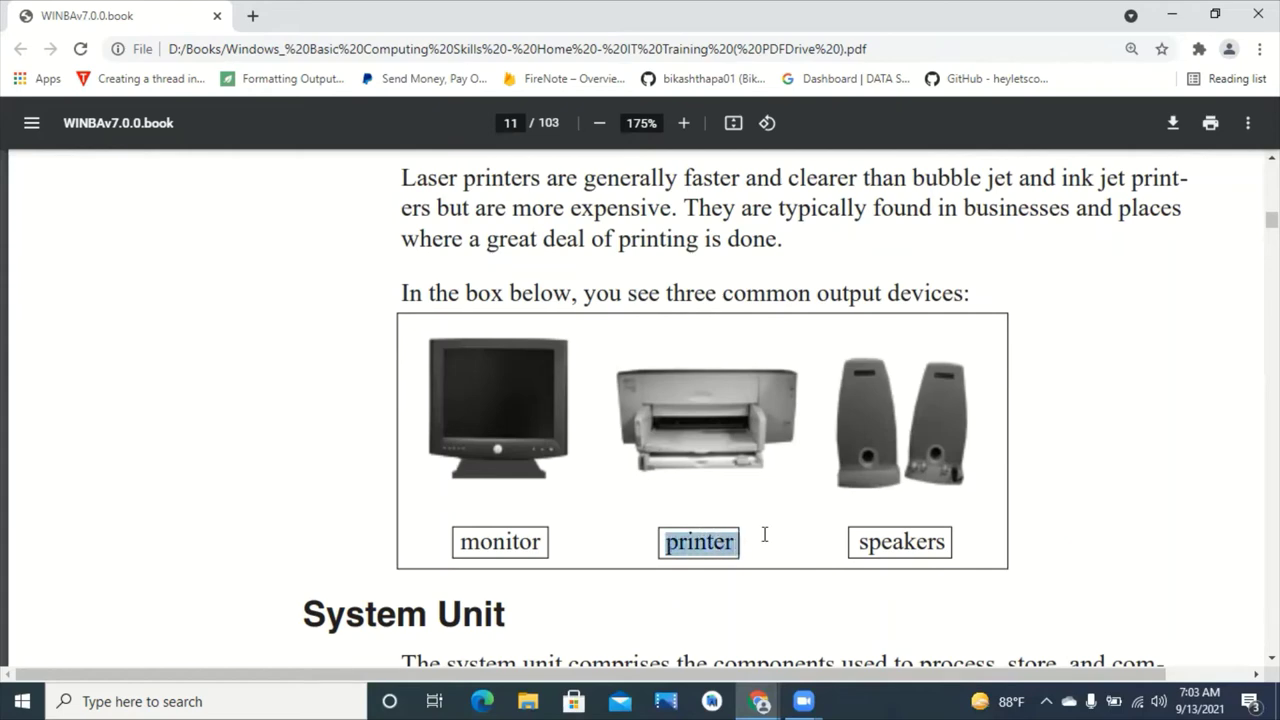
{"action": "left_click", "coordinate": [766, 538]}
Step: In the System Unit section, highlight "process", "store" and the closing words about the main case one after the other
{"action": "scroll", "coordinate": [726, 551], "scroll_direction": "down", "scroll_amount": 4}
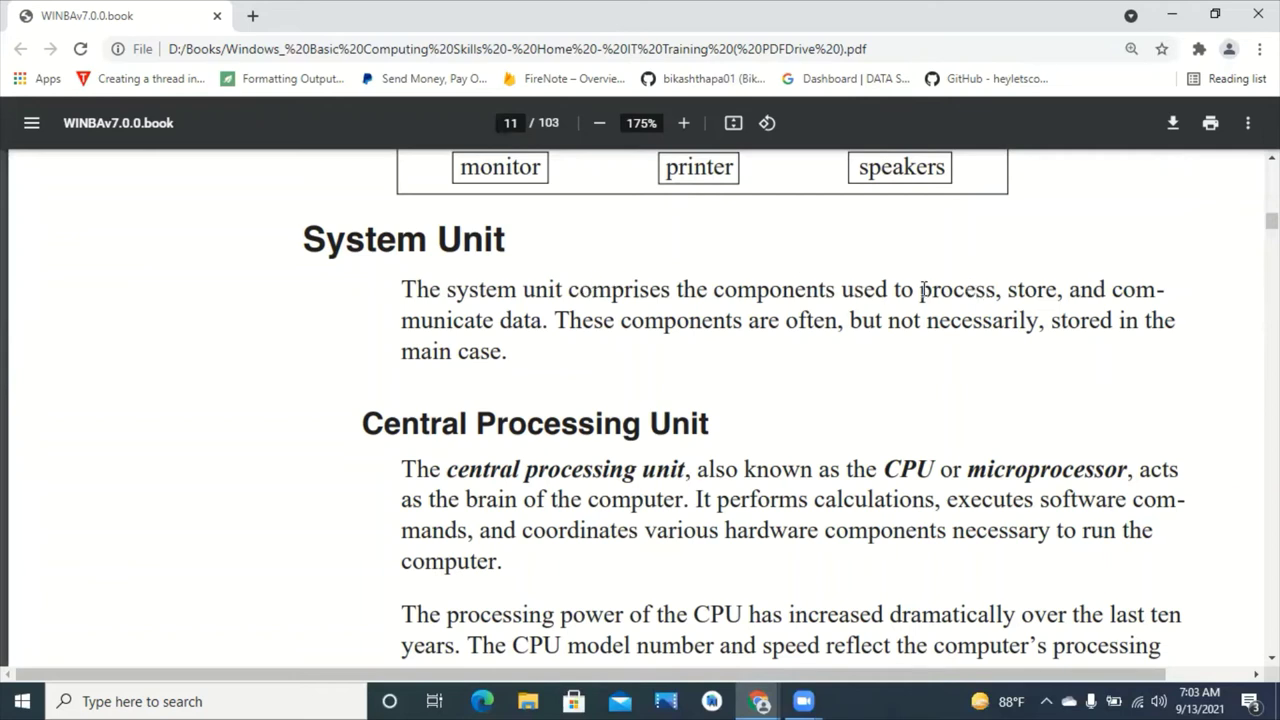
{"action": "left_click_drag", "start_coordinate": [922, 290], "coordinate": [995, 283]}
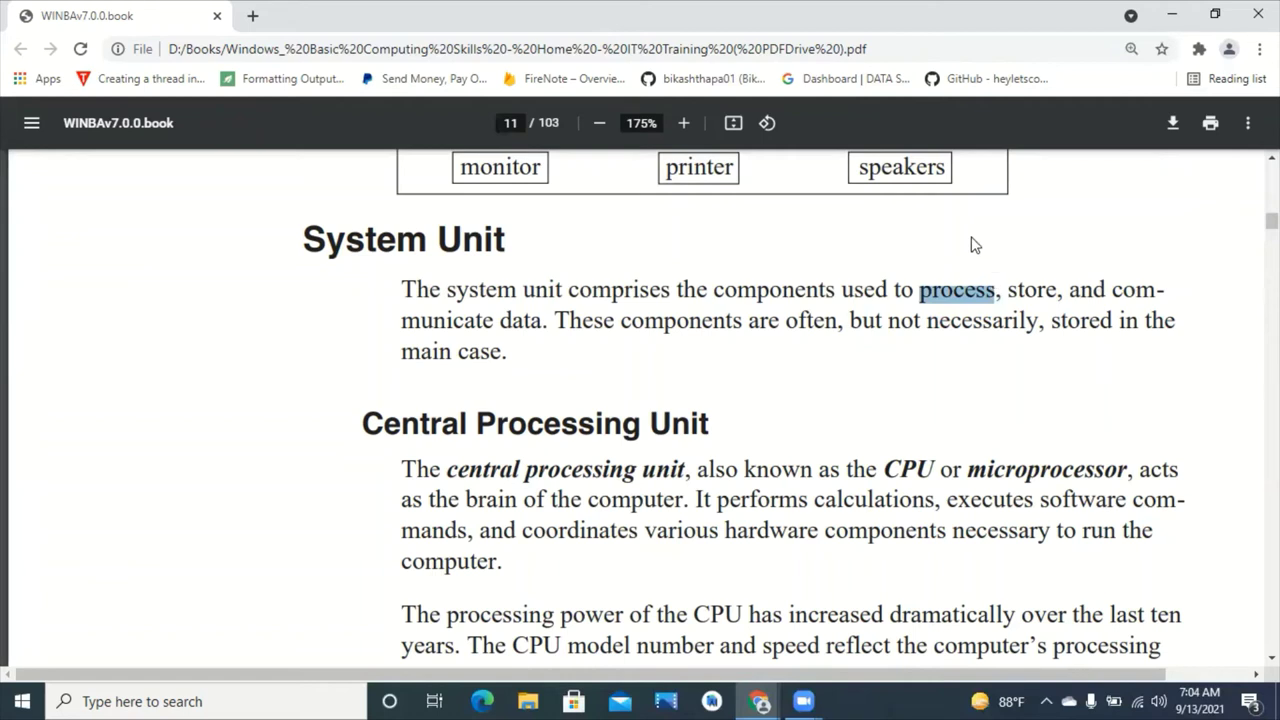
{"action": "left_click_drag", "start_coordinate": [1008, 290], "coordinate": [1052, 290]}
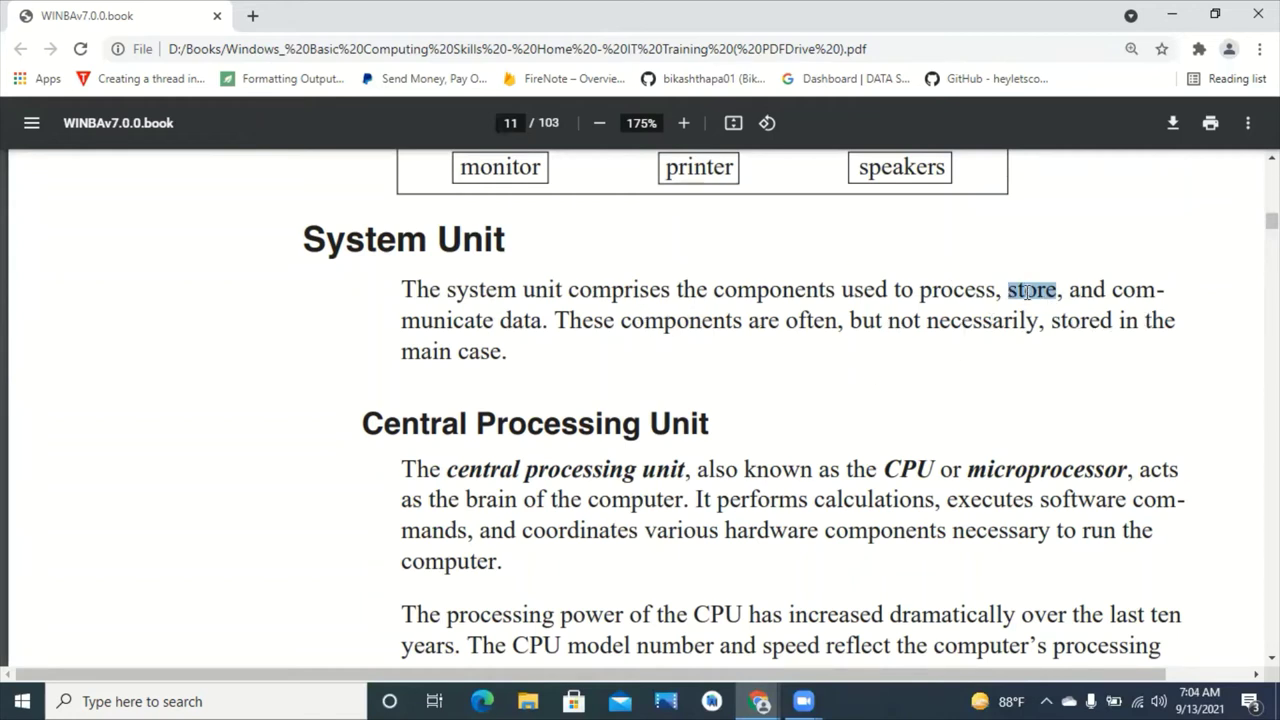
{"action": "left_click", "coordinate": [500, 350]}
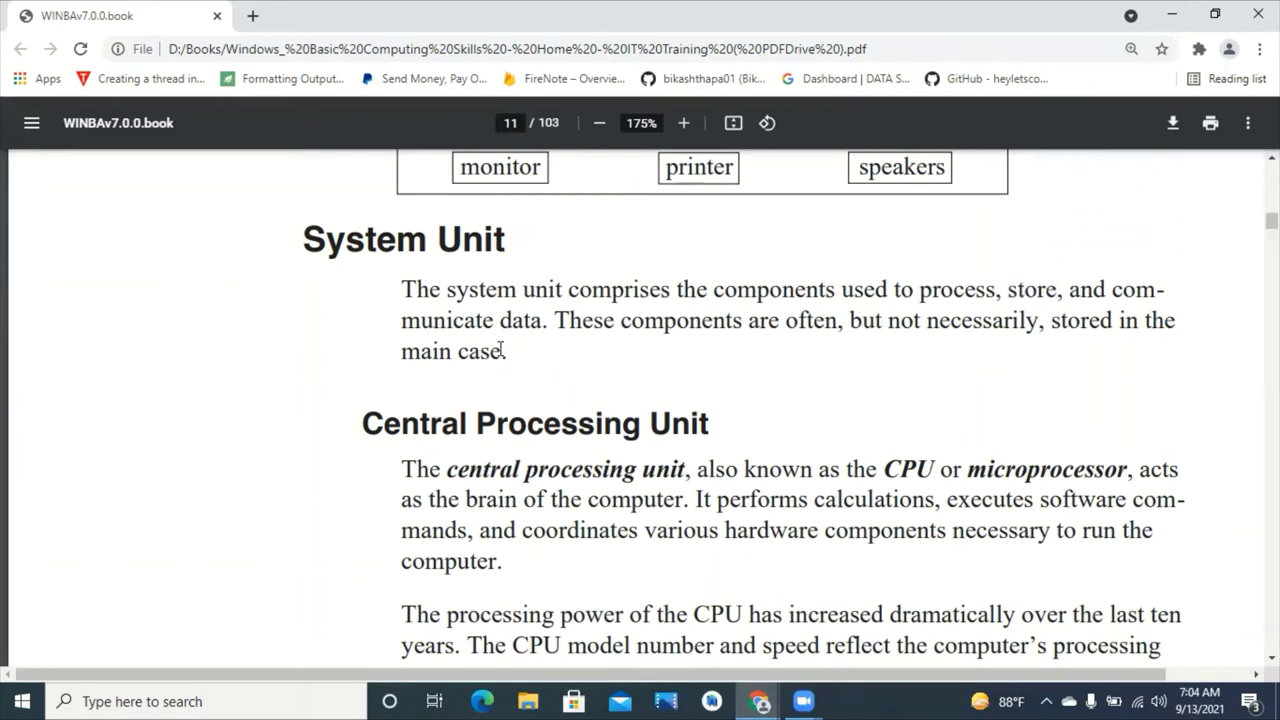
{"action": "left_click_drag", "start_coordinate": [500, 350], "coordinate": [1147, 310]}
{"action": "left_click", "coordinate": [519, 361]}
Step: In the Central Processing Unit section, highlight the terms "CPU" and "microprocessor" in turn
{"action": "scroll", "coordinate": [500, 374], "scroll_direction": "down", "scroll_amount": 2}
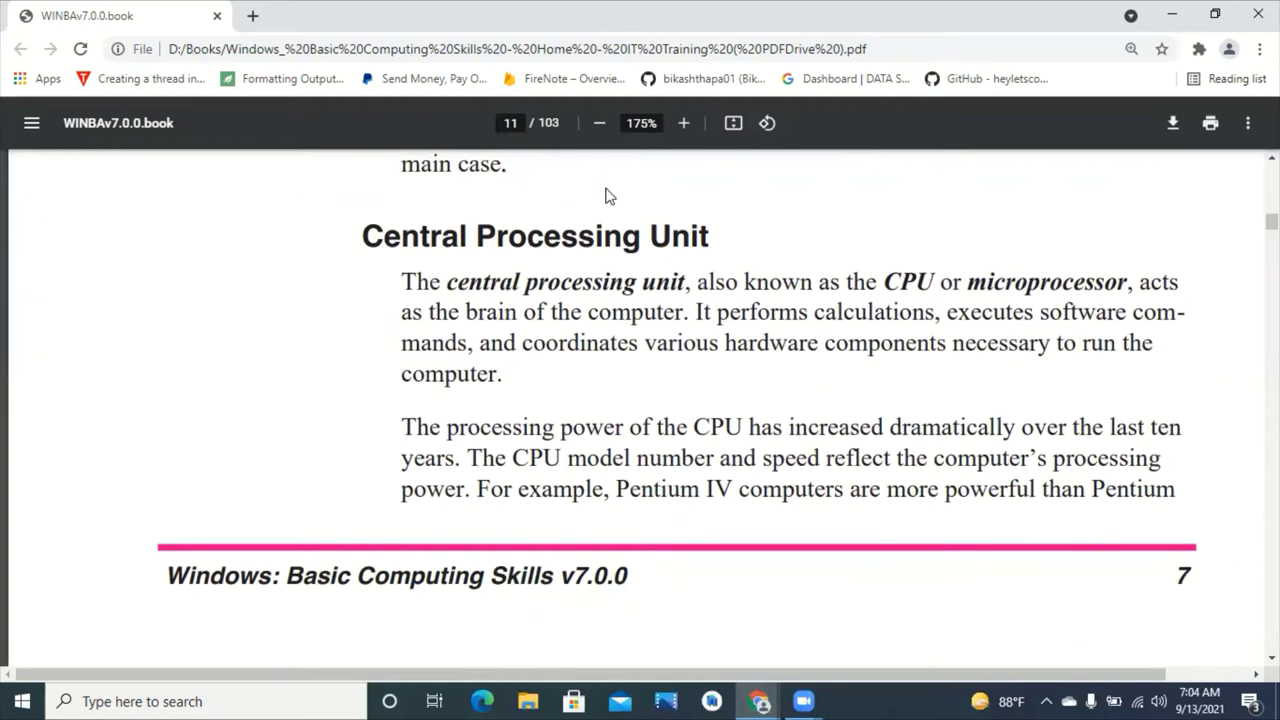
{"action": "left_click_drag", "start_coordinate": [879, 276], "coordinate": [938, 285]}
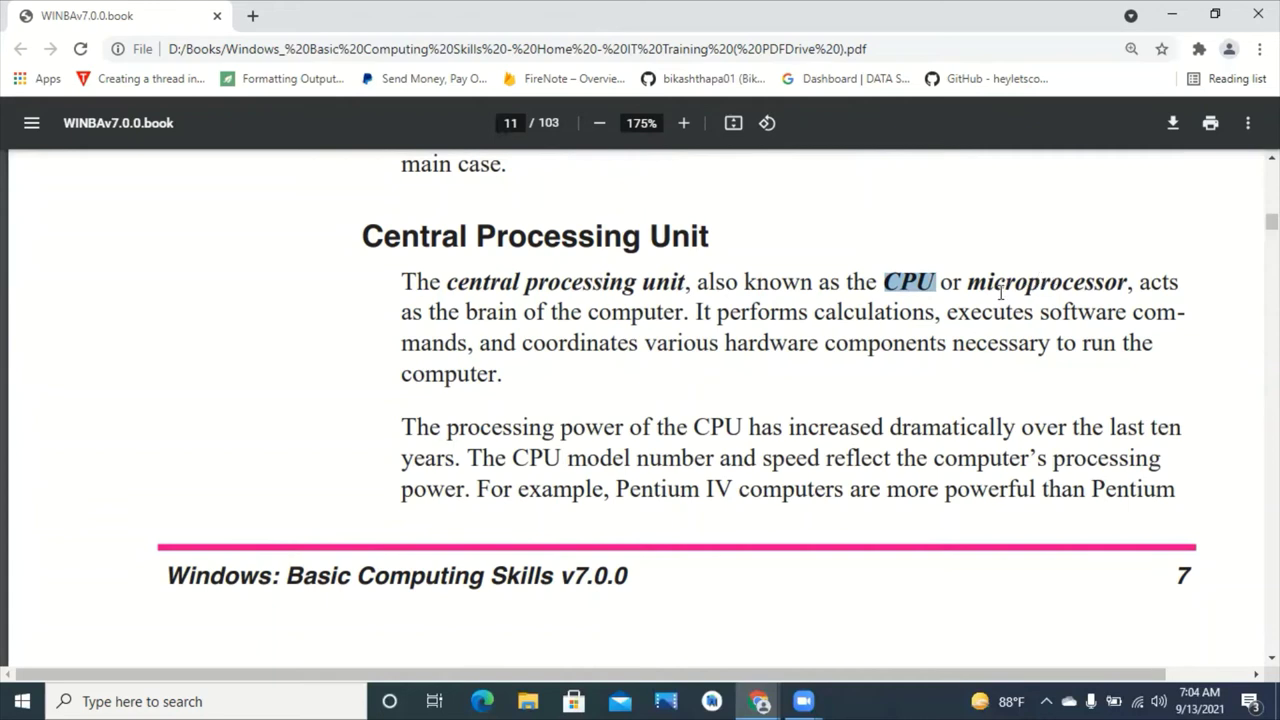
{"action": "left_click", "coordinate": [970, 280]}
{"action": "left_click_drag", "start_coordinate": [970, 280], "coordinate": [1128, 283]}
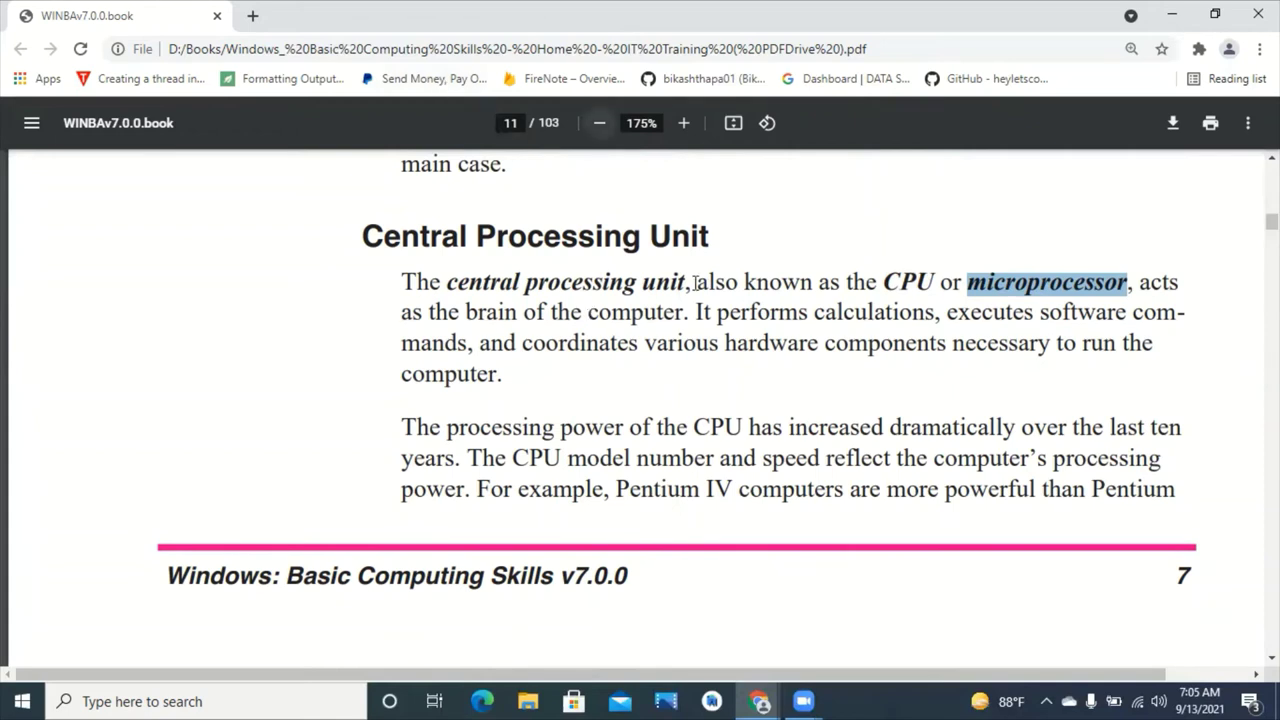
Step: Highlight "cycles per second", "is one billion cycles per second" and the whole CPU speed paragraph above the Memory heading in turn
{"action": "scroll", "coordinate": [690, 385], "scroll_direction": "down", "scroll_amount": 3}
{"action": "scroll", "coordinate": [684, 382], "scroll_direction": "down", "scroll_amount": 2}
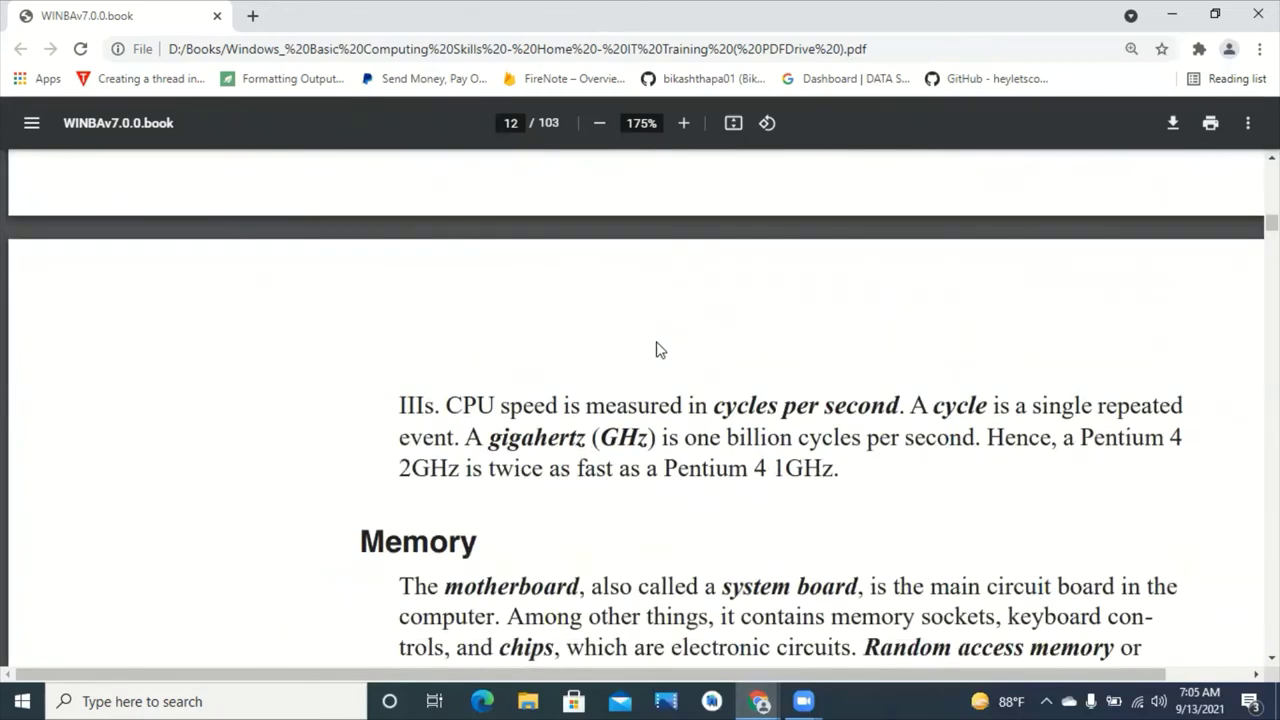
{"action": "scroll", "coordinate": [649, 323], "scroll_direction": "down", "scroll_amount": 2}
{"action": "scroll", "coordinate": [600, 360], "scroll_direction": "up", "scroll_amount": 2}
{"action": "scroll", "coordinate": [566, 349], "scroll_direction": "down", "scroll_amount": 2}
{"action": "scroll", "coordinate": [563, 335], "scroll_direction": "up", "scroll_amount": 1}
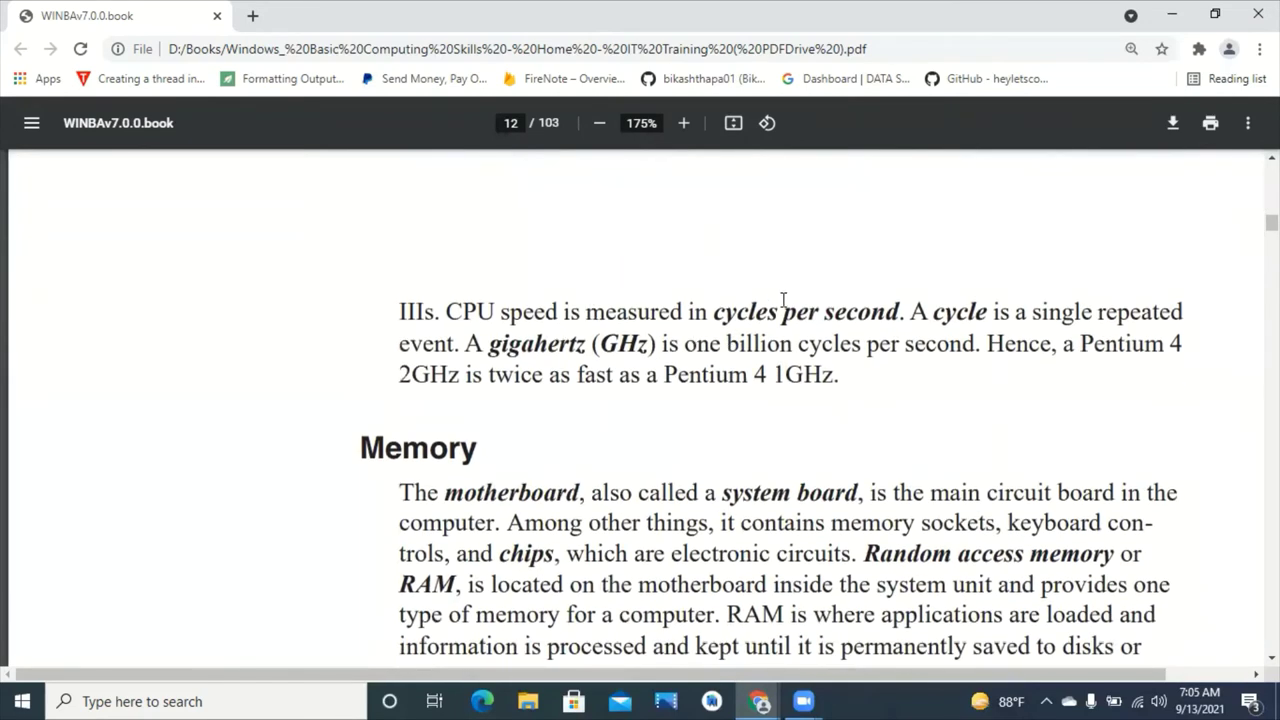
{"action": "left_click_drag", "start_coordinate": [714, 312], "coordinate": [896, 303]}
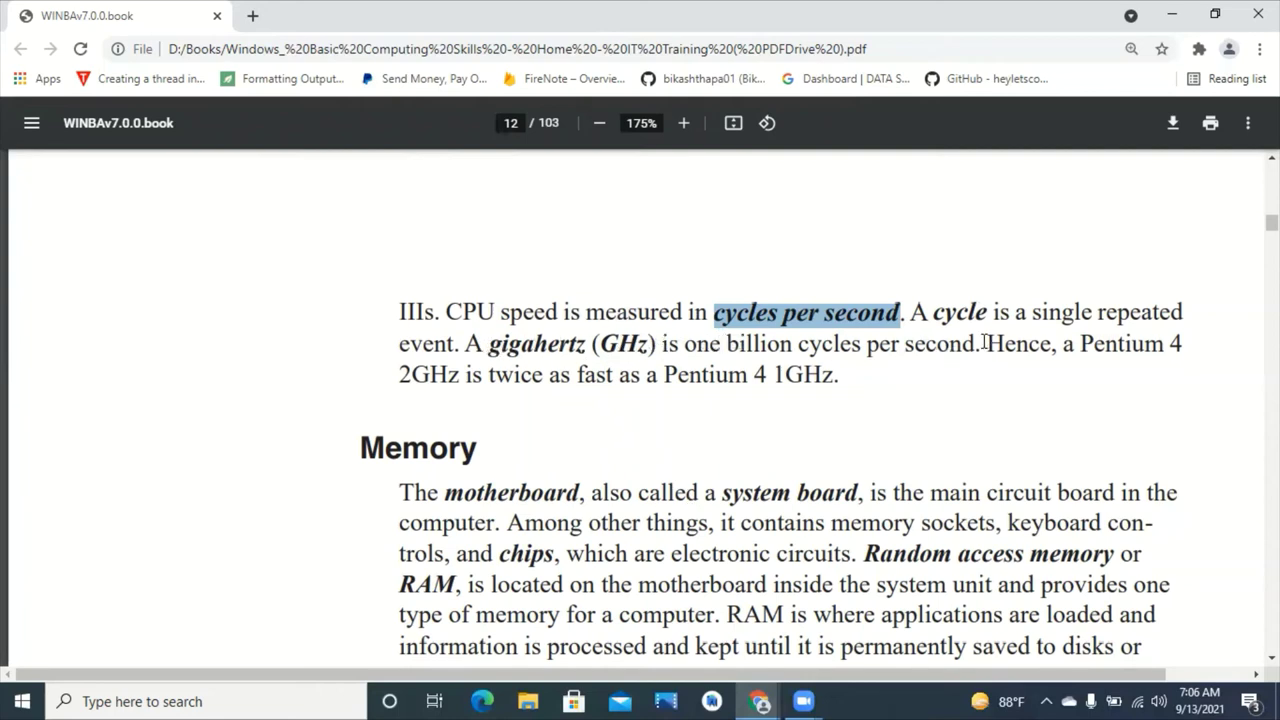
{"action": "left_click", "coordinate": [946, 343]}
{"action": "left_click_drag", "start_coordinate": [975, 344], "coordinate": [660, 347]}
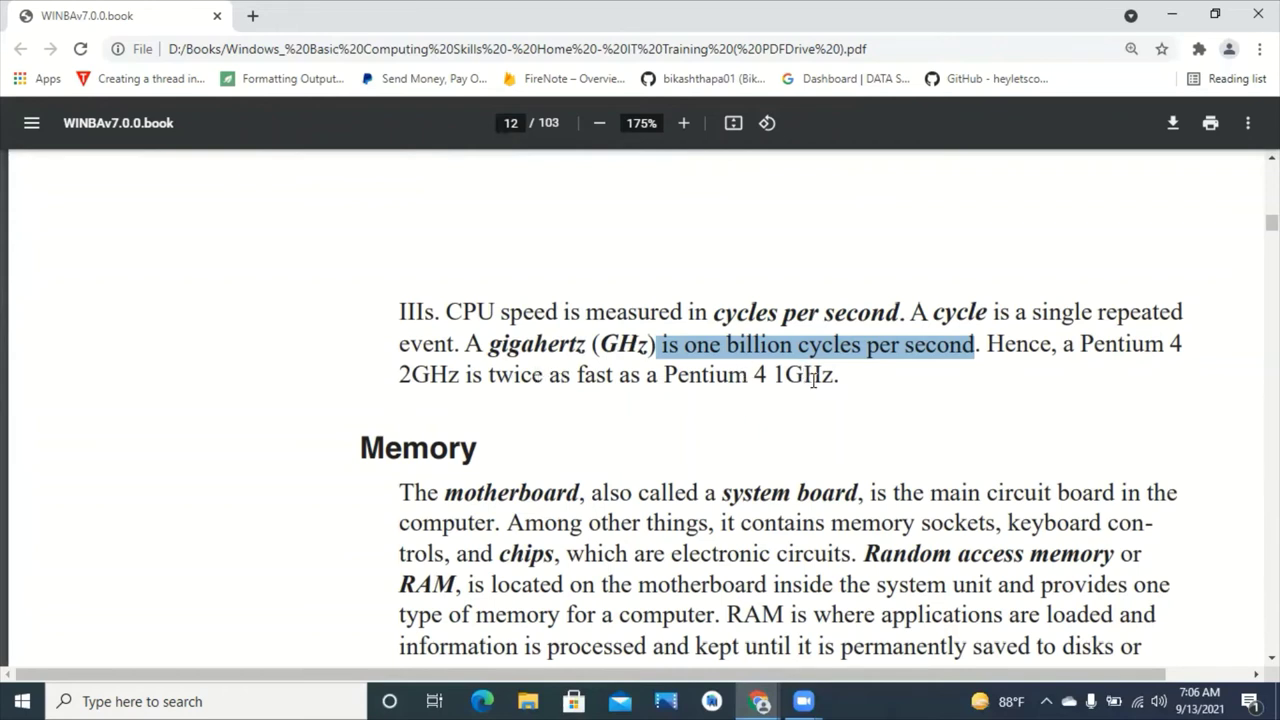
{"action": "left_click_drag", "start_coordinate": [851, 373], "coordinate": [397, 312]}
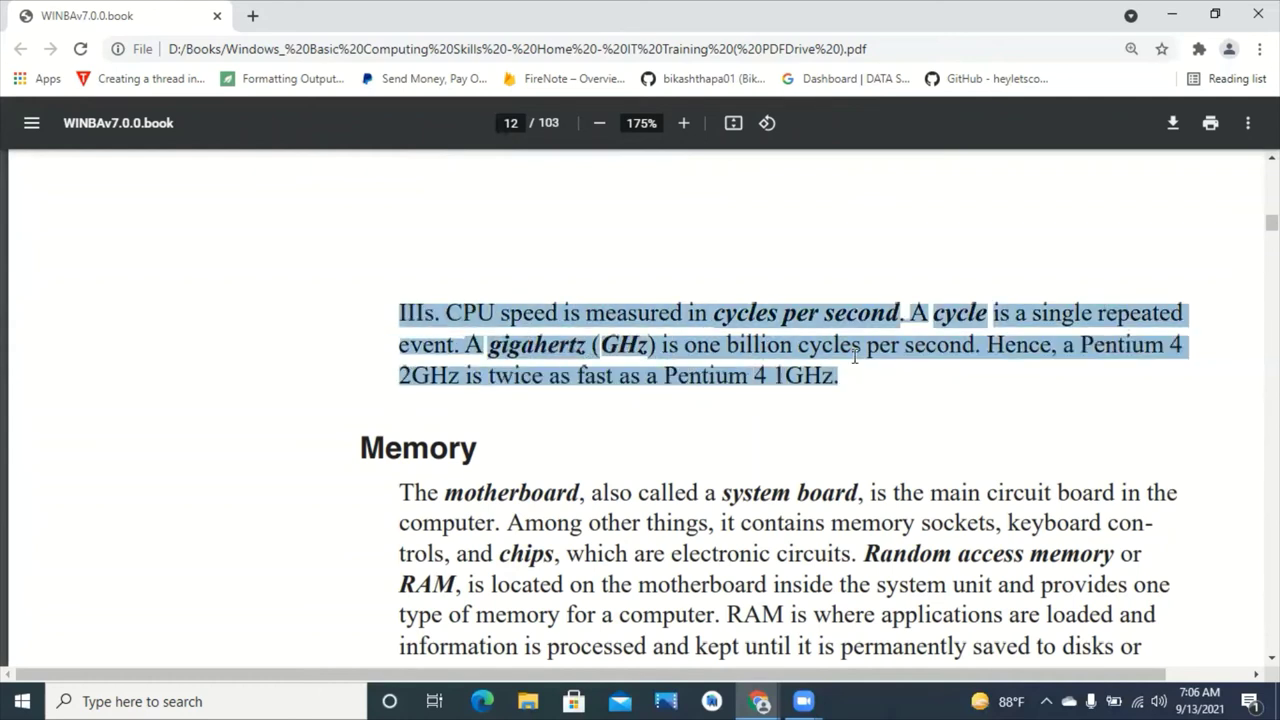
Step: Open Notepad with a blank document and maximize its window
{"action": "left_click", "coordinate": [5, 700]}
{"action": "type", "text": "note"}
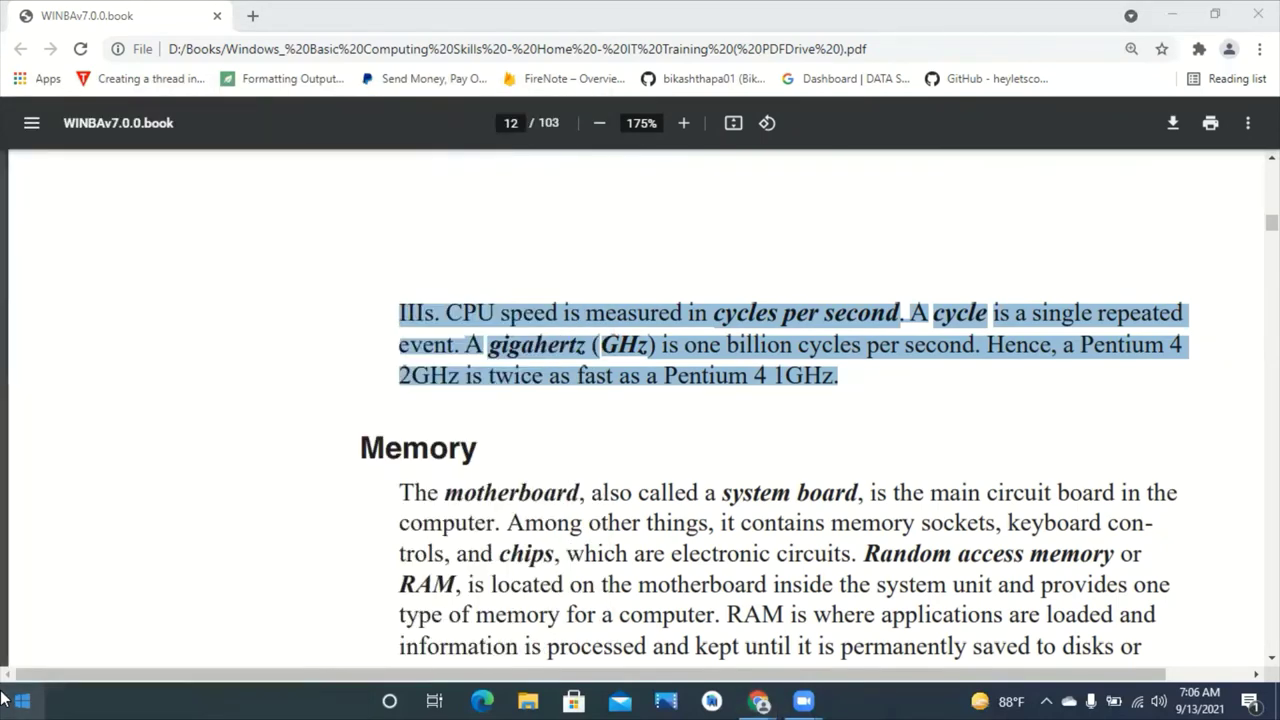
{"action": "key", "text": "Return"}
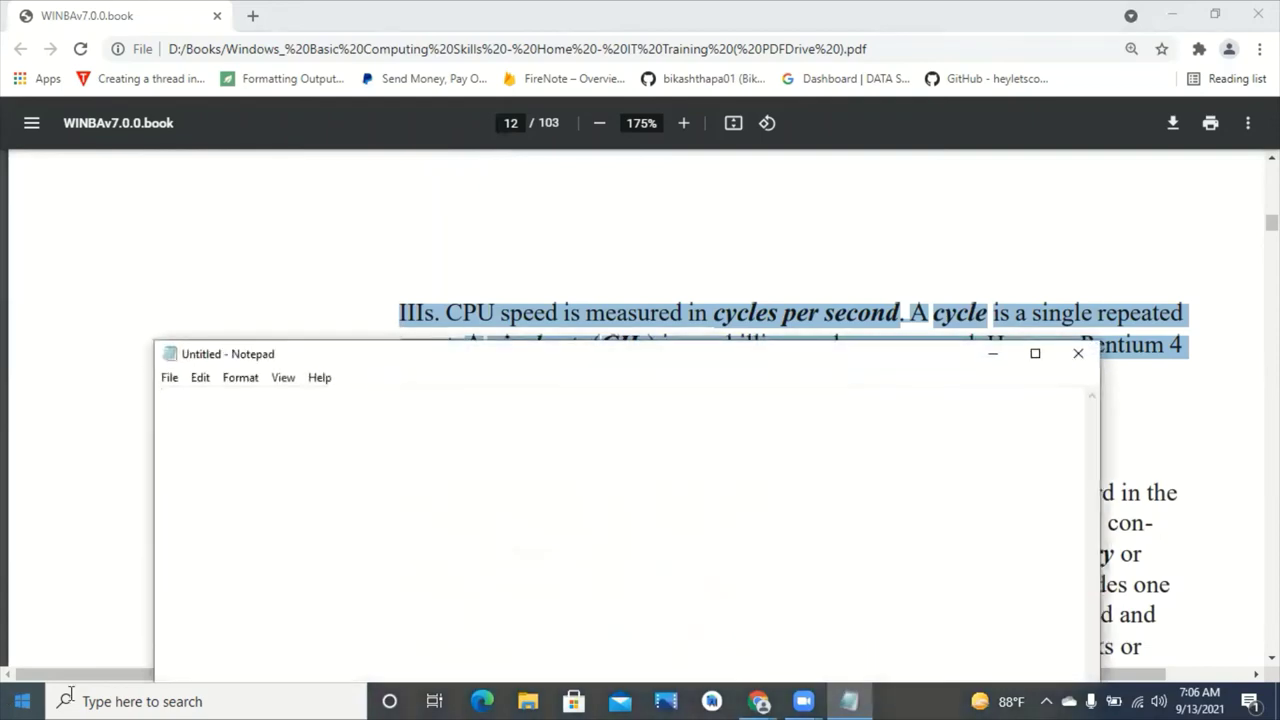
{"action": "left_click", "coordinate": [1033, 355]}
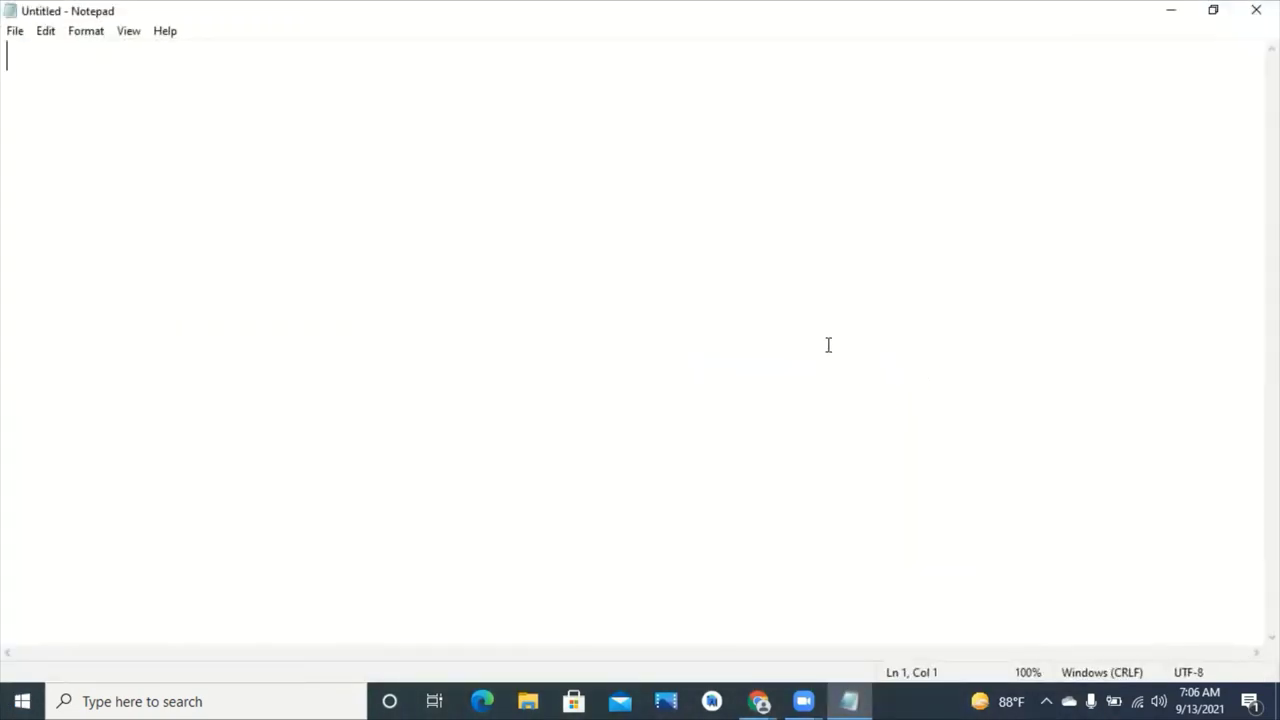
Step: Write the first note line as "1. CPU central processing unit ( core i5,"
{"action": "type", "text": "1"}
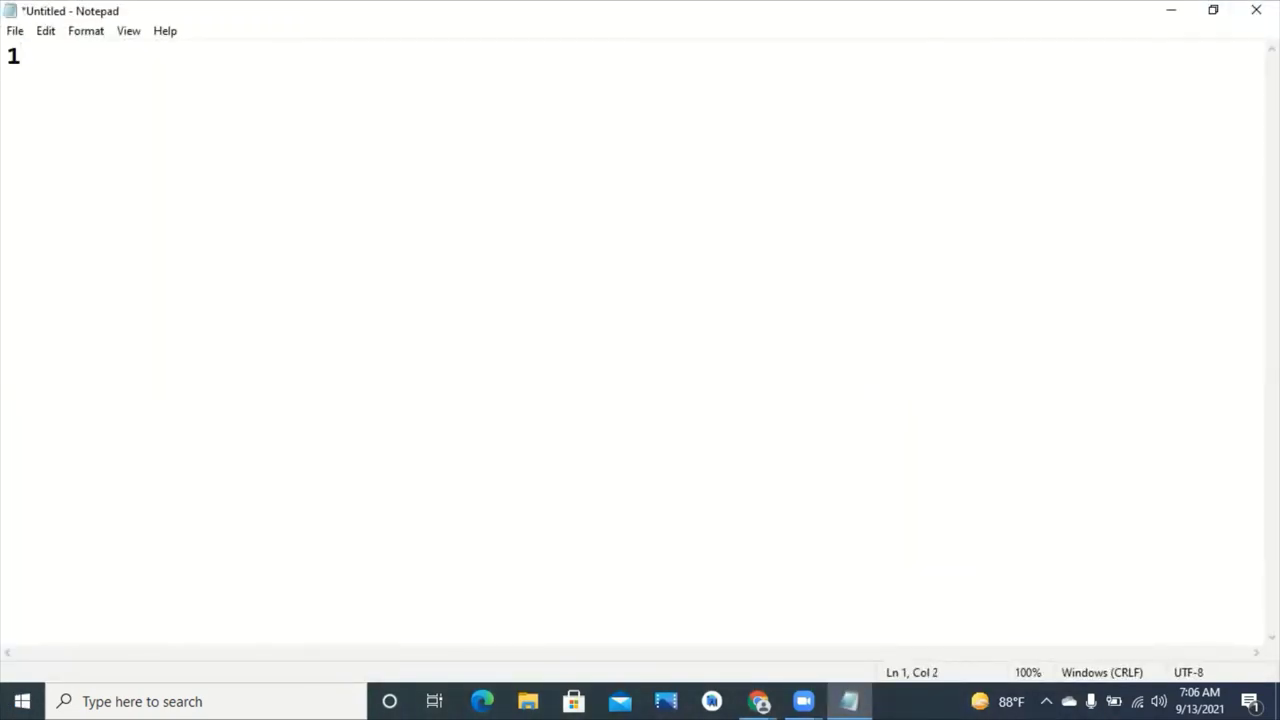
{"action": "type", "text": ". CPU centeral"}
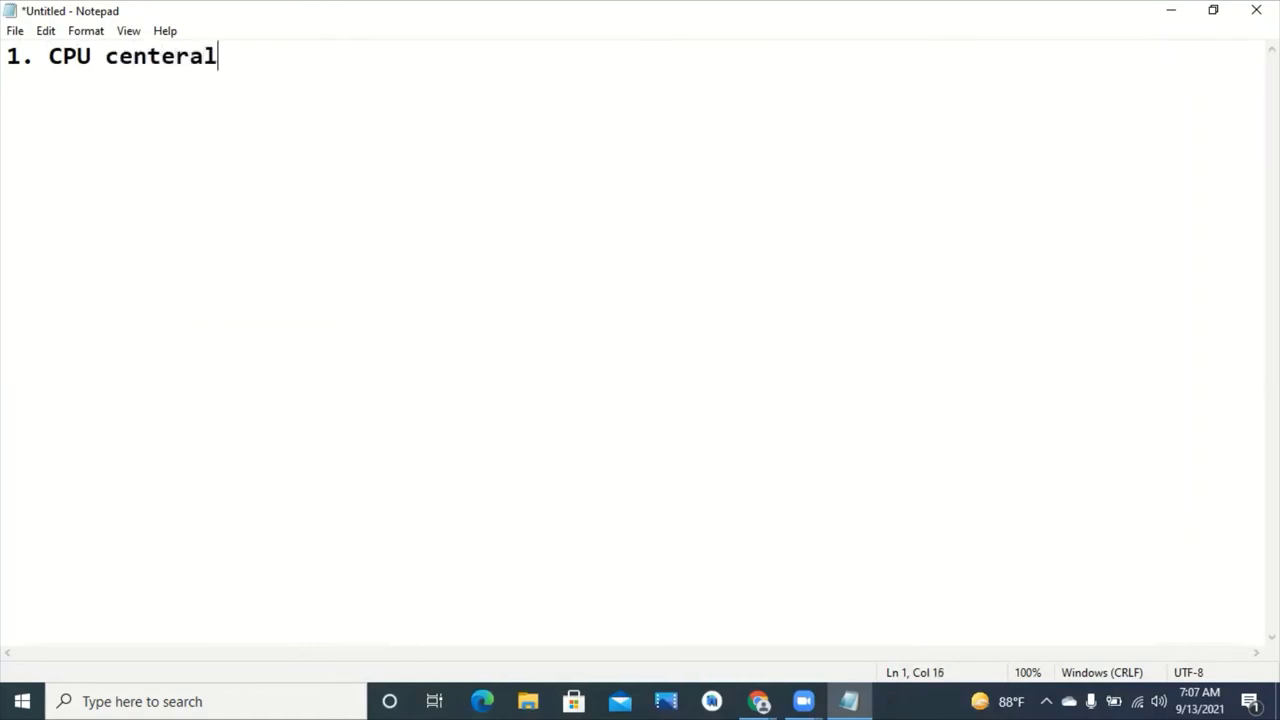
{"action": "key", "text": "BackSpace"}
{"action": "key", "text": "BackSpace"}
{"action": "key", "text": "BackSpace"}
{"action": "key", "text": "BackSpace"}
{"action": "type", "text": "ral process"}
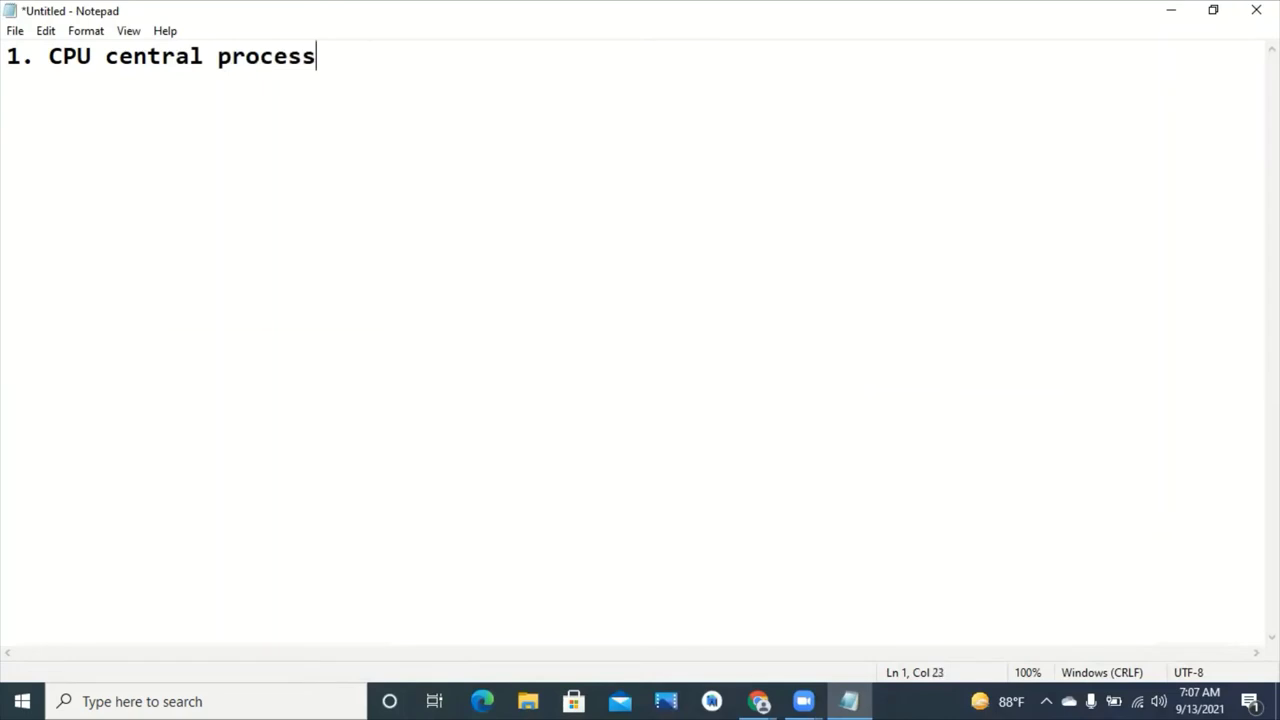
{"action": "type", "text": "ing uni"}
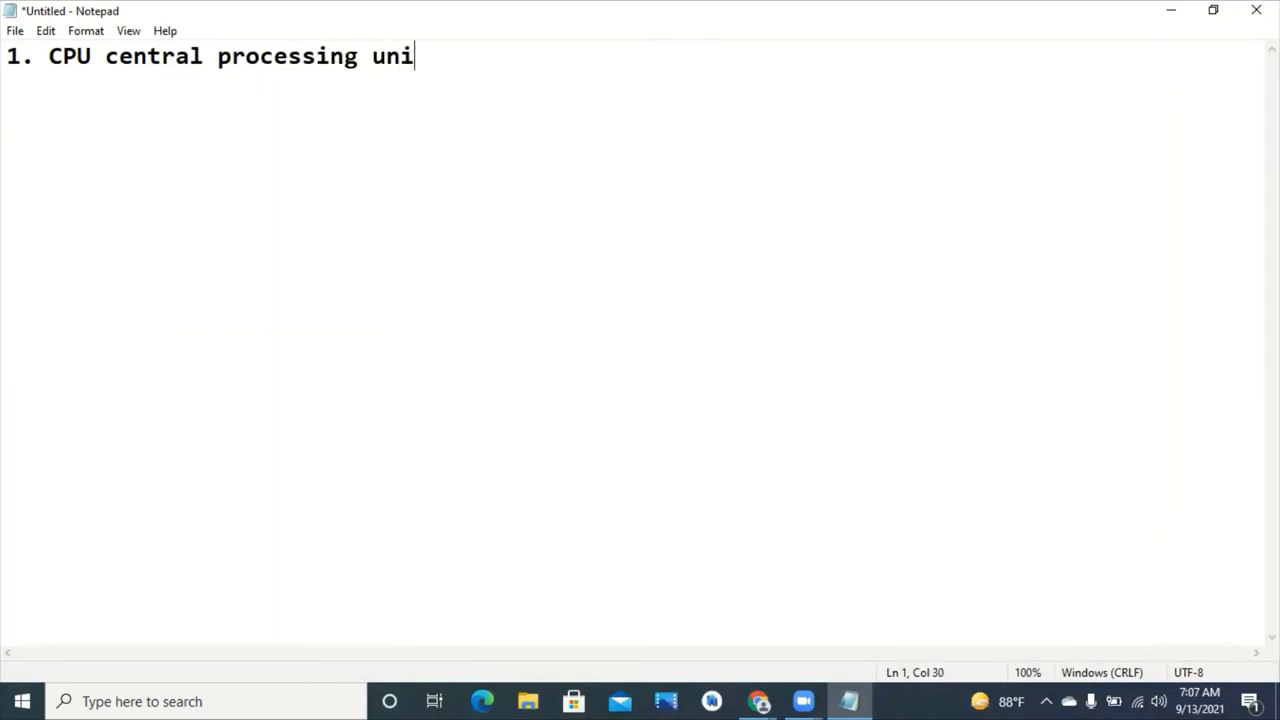
{"action": "type", "text": "t ( core i"}
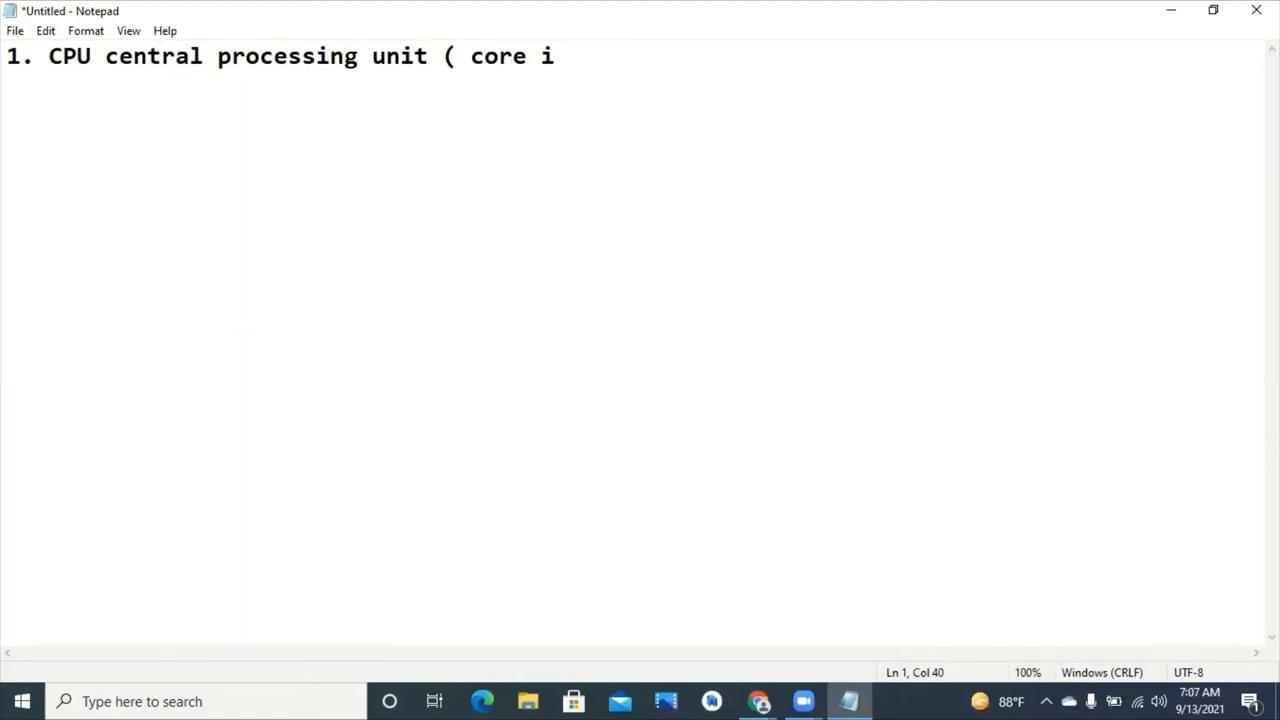
{"action": "type", "text": "5,"}
Step: Highlight "CPU" in the note, and replace the unfinished "( core i5," at the line's end with "2.5GHz"
{"action": "left_click_drag", "start_coordinate": [91, 58], "coordinate": [48, 58]}
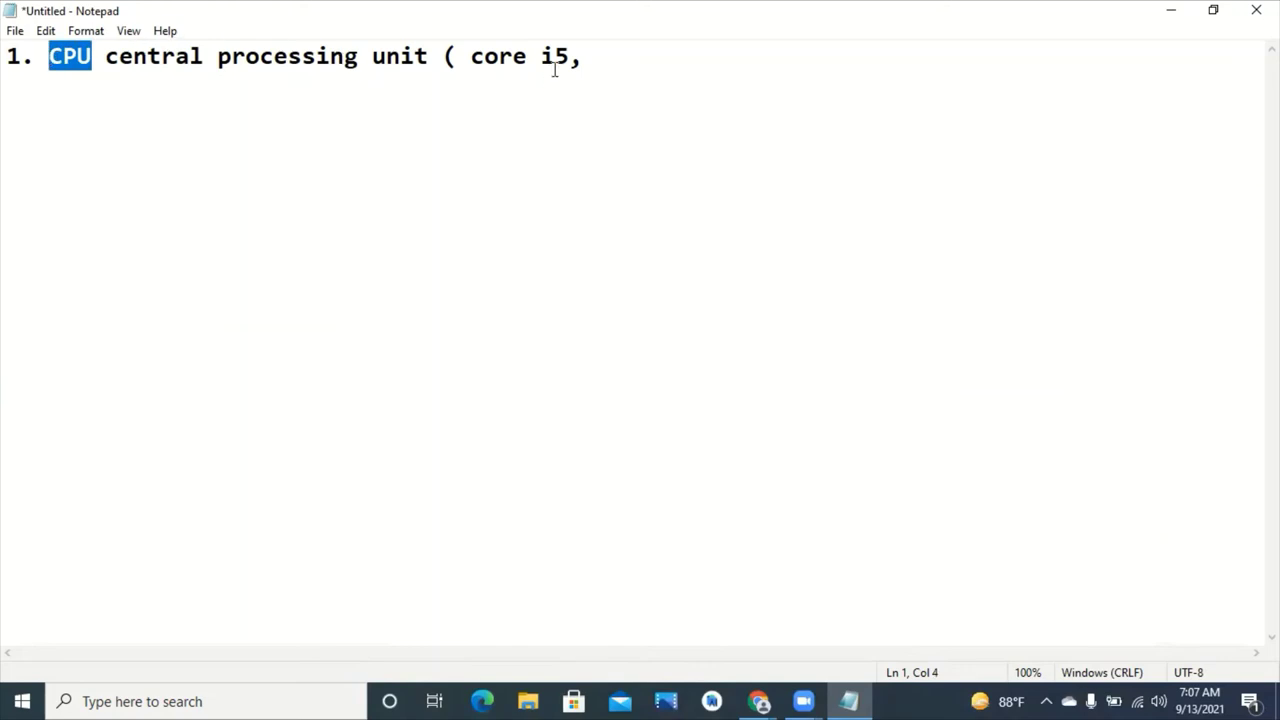
{"action": "left_click", "coordinate": [601, 56]}
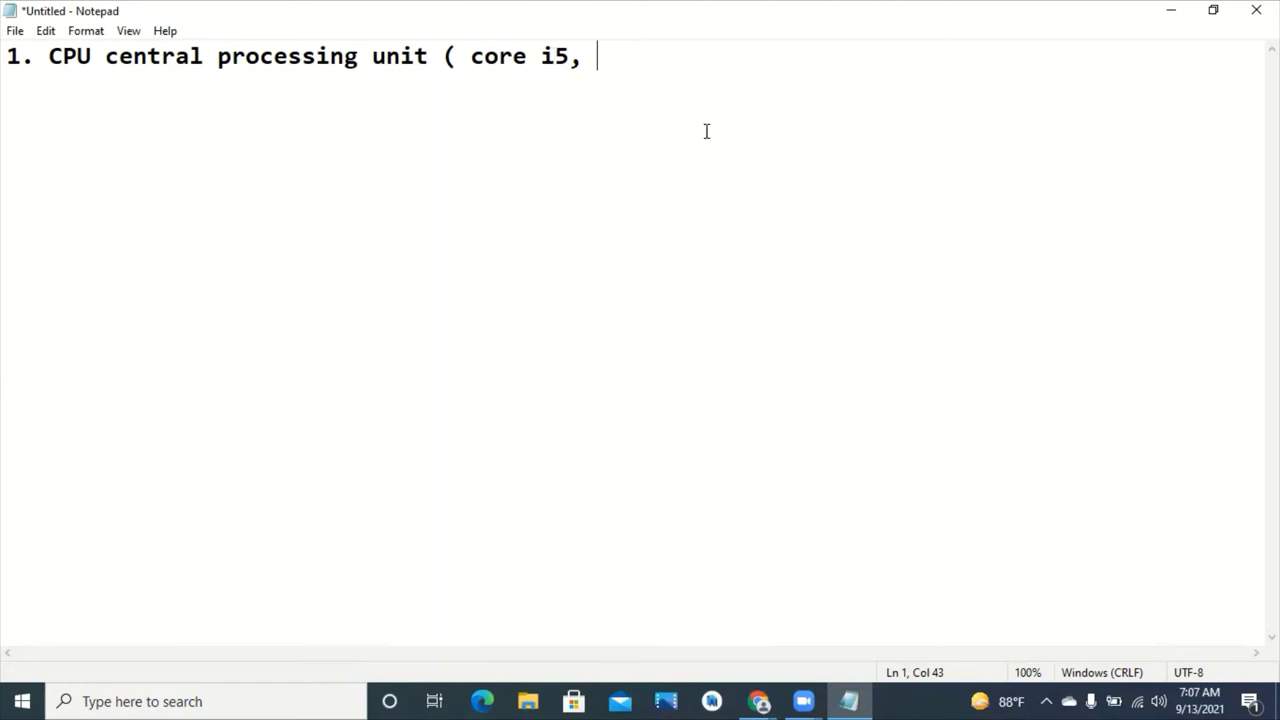
{"action": "left_click_drag", "start_coordinate": [444, 57], "coordinate": [595, 60]}
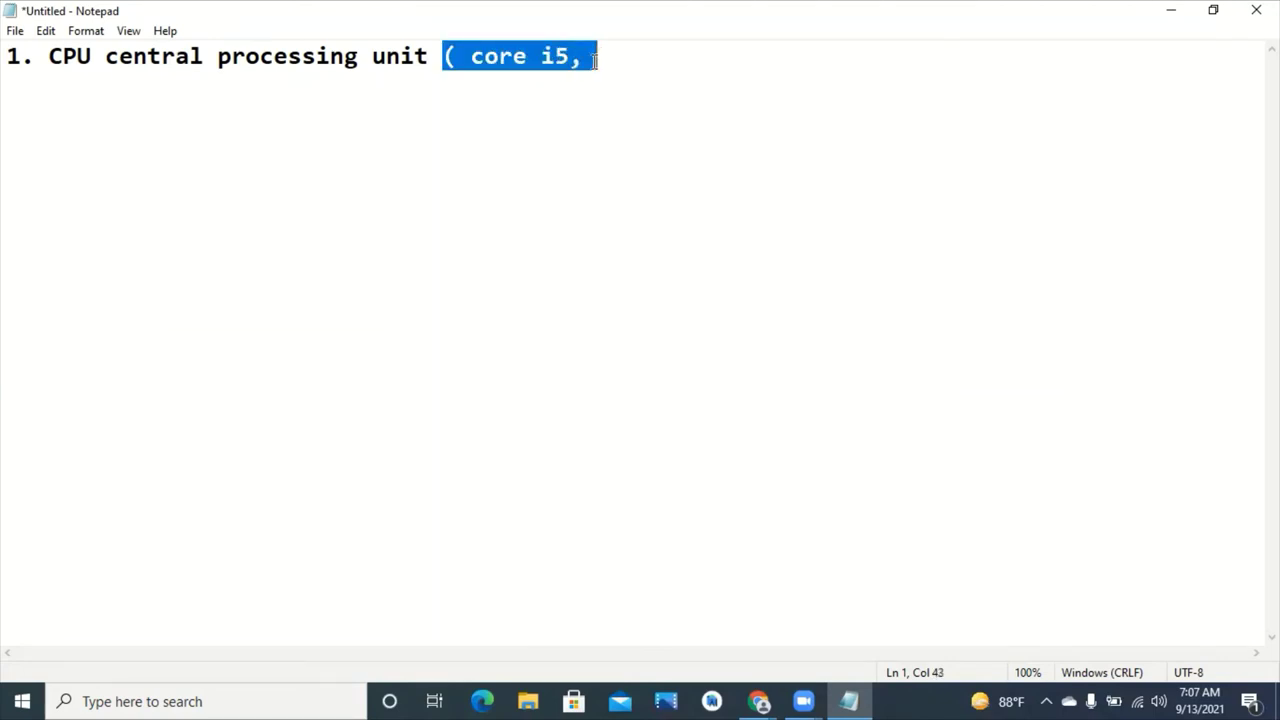
{"action": "key", "text": "BackSpace"}
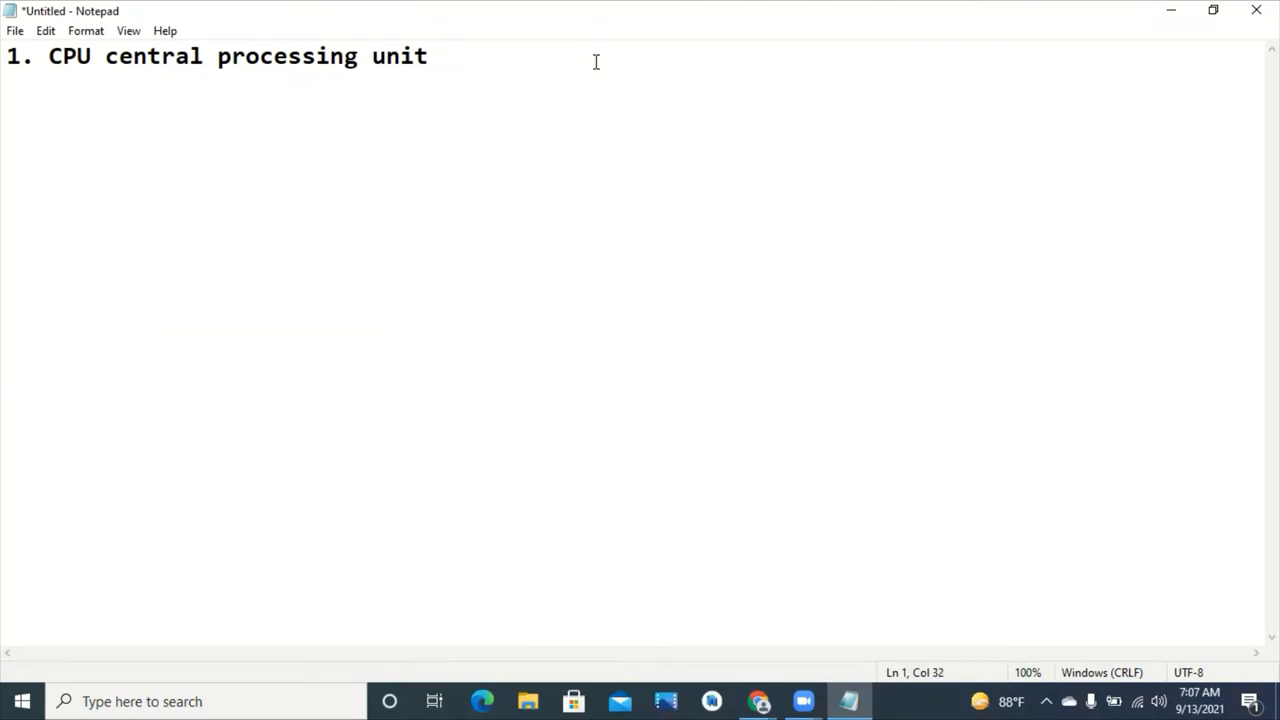
{"action": "type", "text": "("}
{"action": "key", "text": "BackSpace"}
{"action": "type", "text": "2.5GHz"}
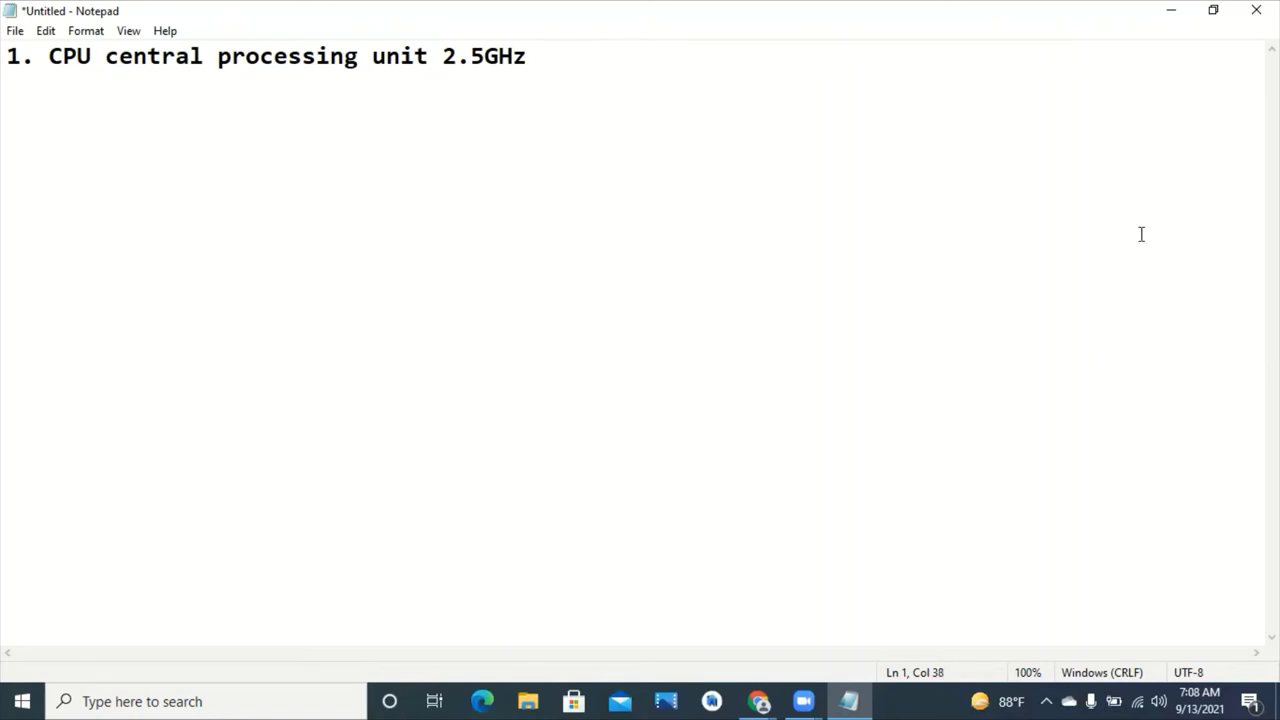
Step: Minimize all open windows to reach the desktop and open the properties of This PC
{"action": "left_click", "coordinate": [1174, 10]}
{"action": "left_click", "coordinate": [1187, 10]}
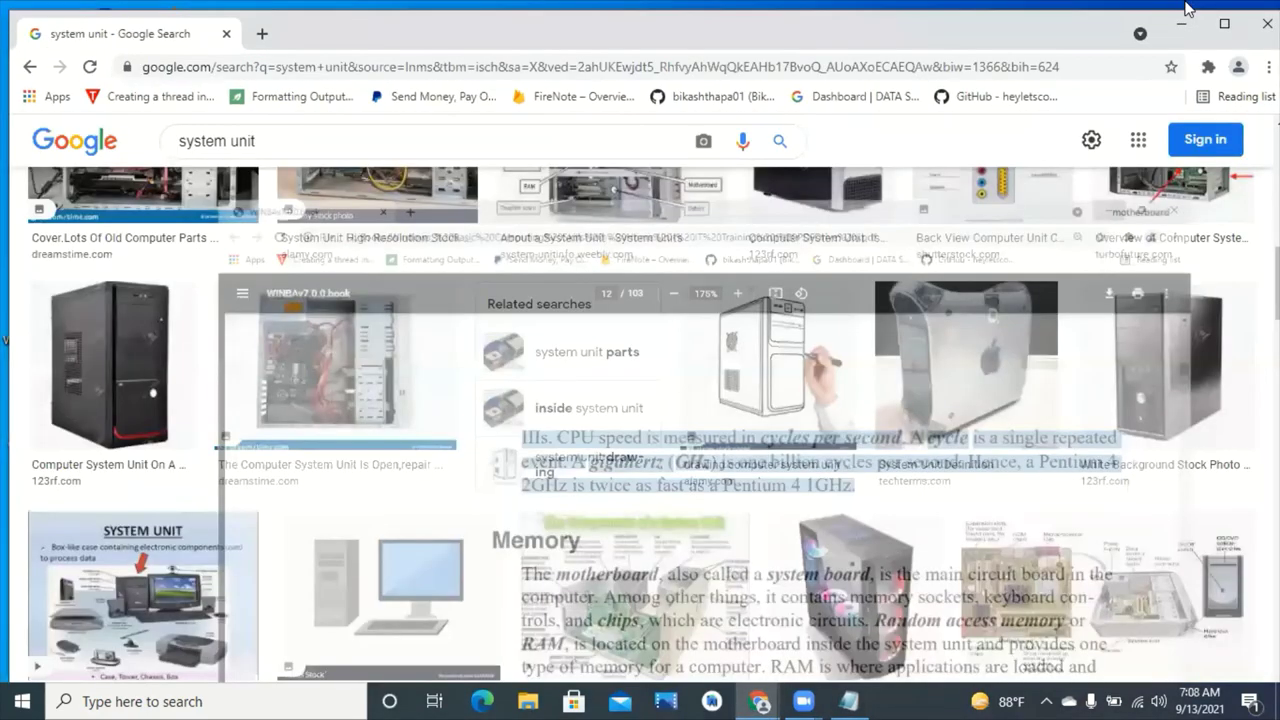
{"action": "left_click", "coordinate": [1184, 26]}
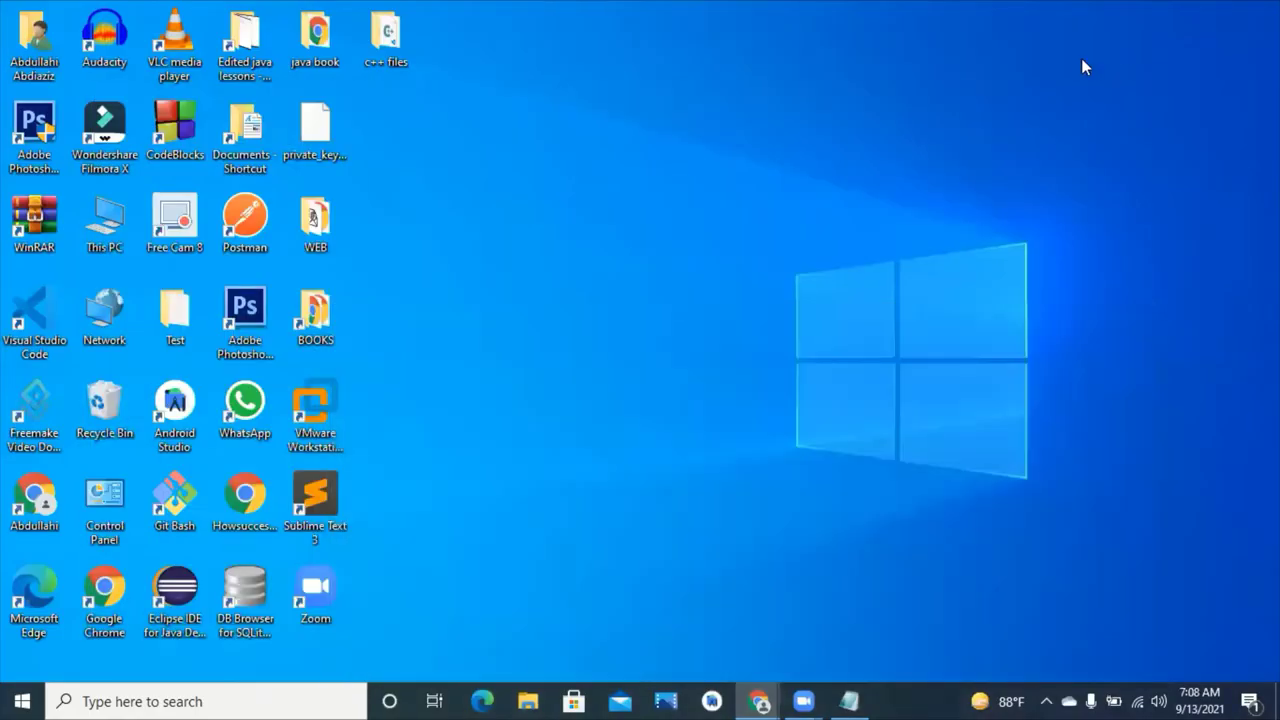
{"action": "right_click", "coordinate": [106, 222]}
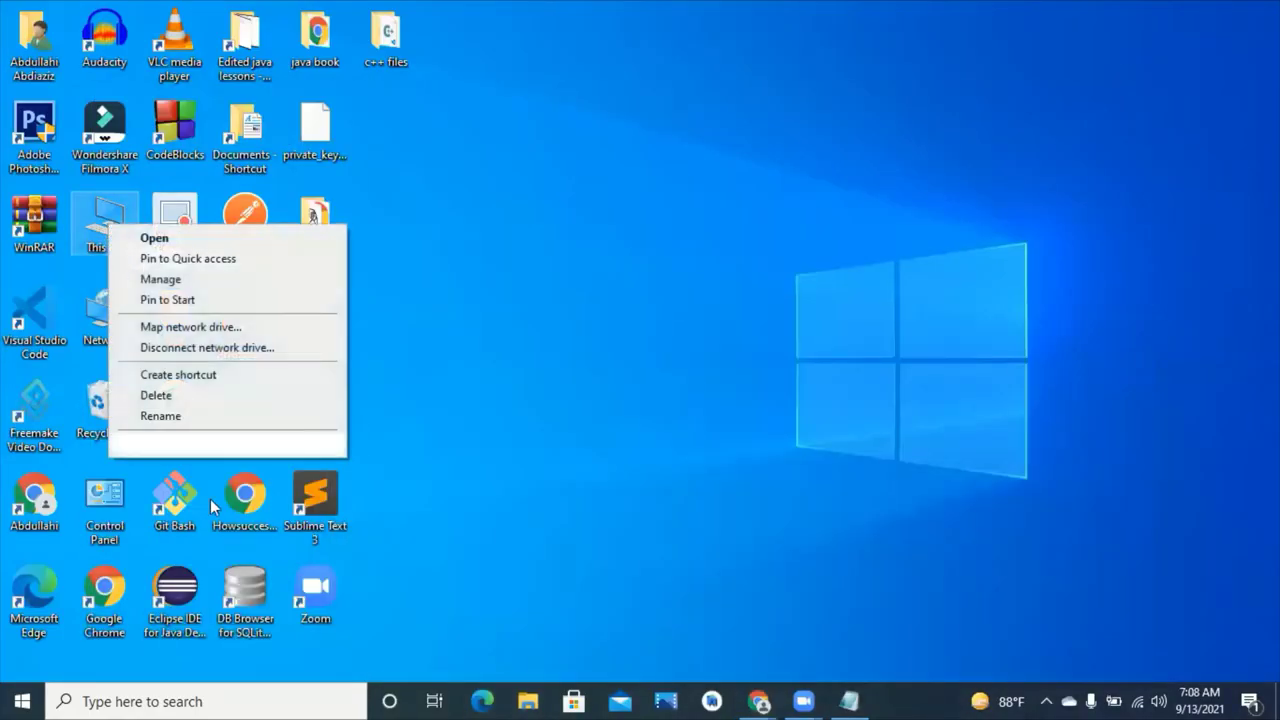
{"action": "left_click", "coordinate": [195, 441]}
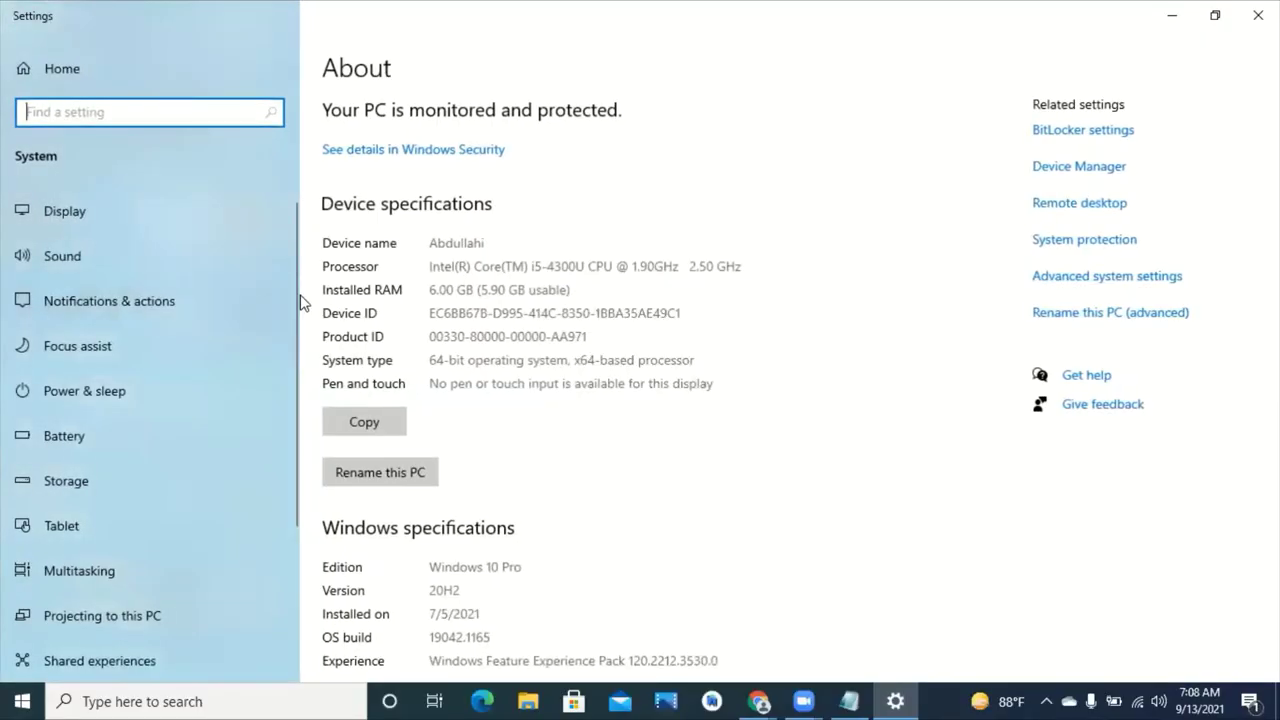
Step: In the device specifications, highlight the processor's "Core(TM) i5", its "2.50 GHz" speed and the "6.00 GB" of installed RAM in turn
{"action": "scroll", "coordinate": [429, 357], "scroll_direction": "down", "scroll_amount": 3}
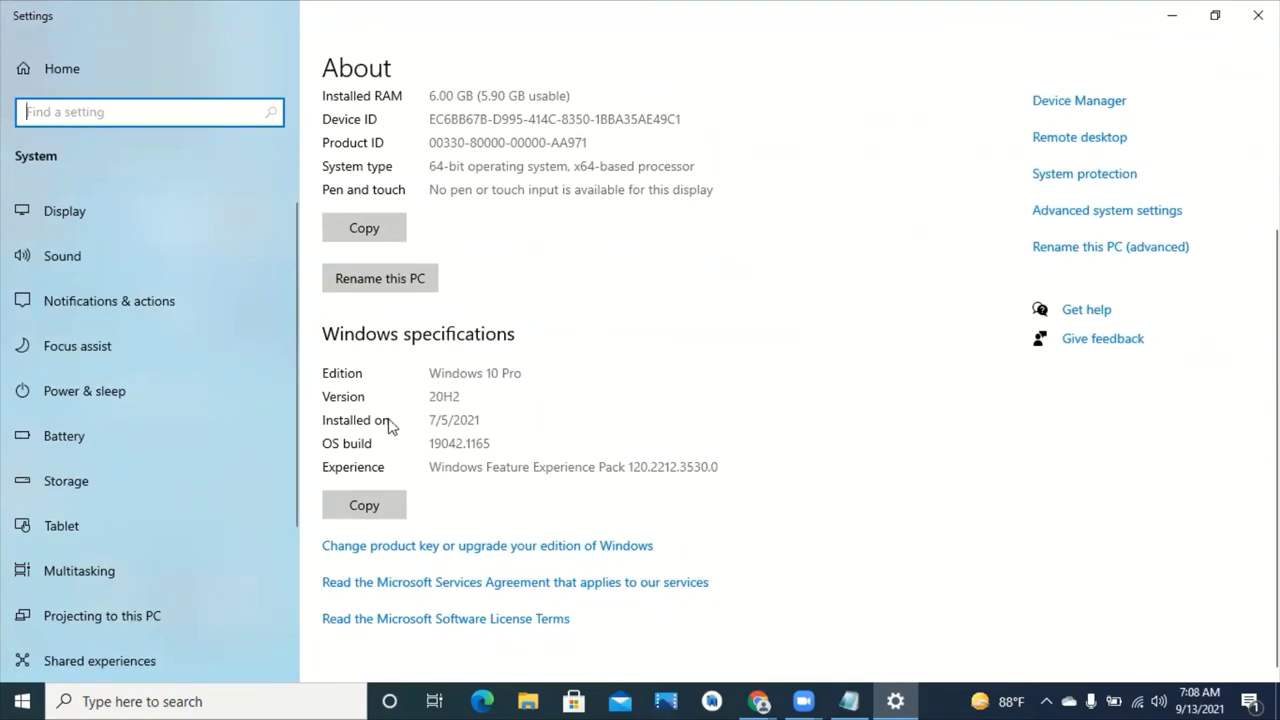
{"action": "scroll", "coordinate": [386, 424], "scroll_direction": "up", "scroll_amount": 2}
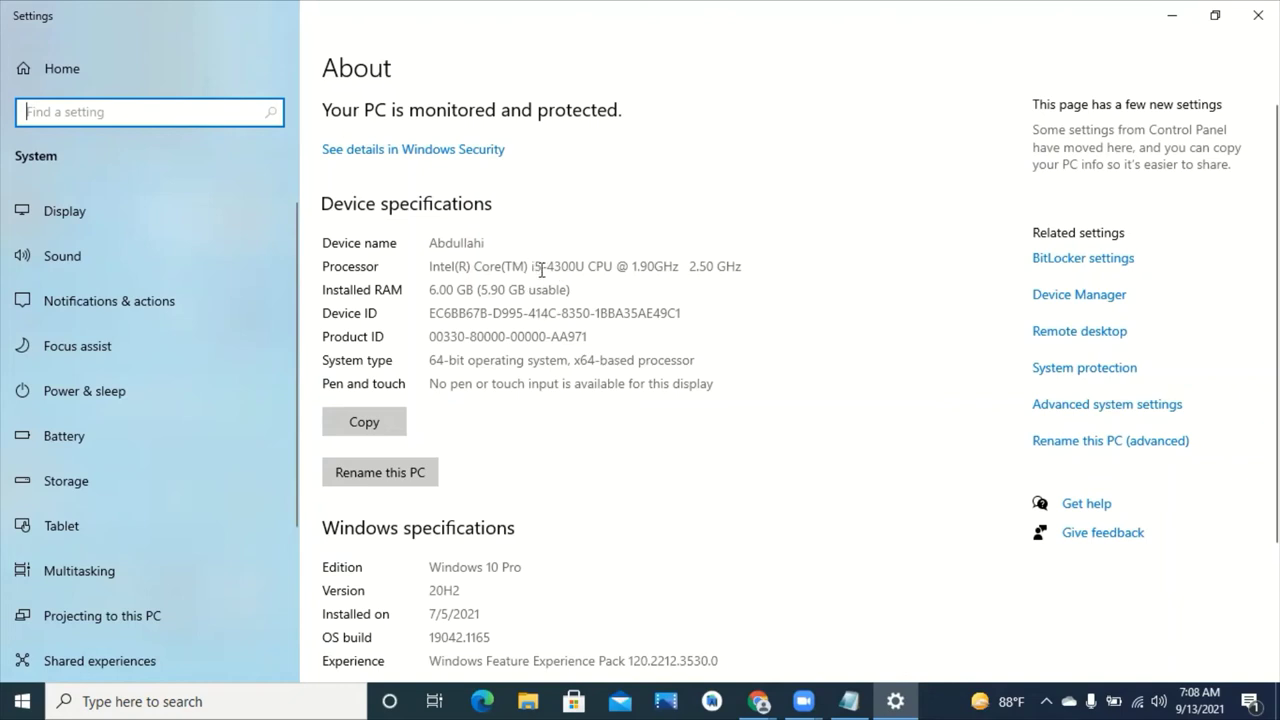
{"action": "left_click_drag", "start_coordinate": [541, 266], "coordinate": [474, 264]}
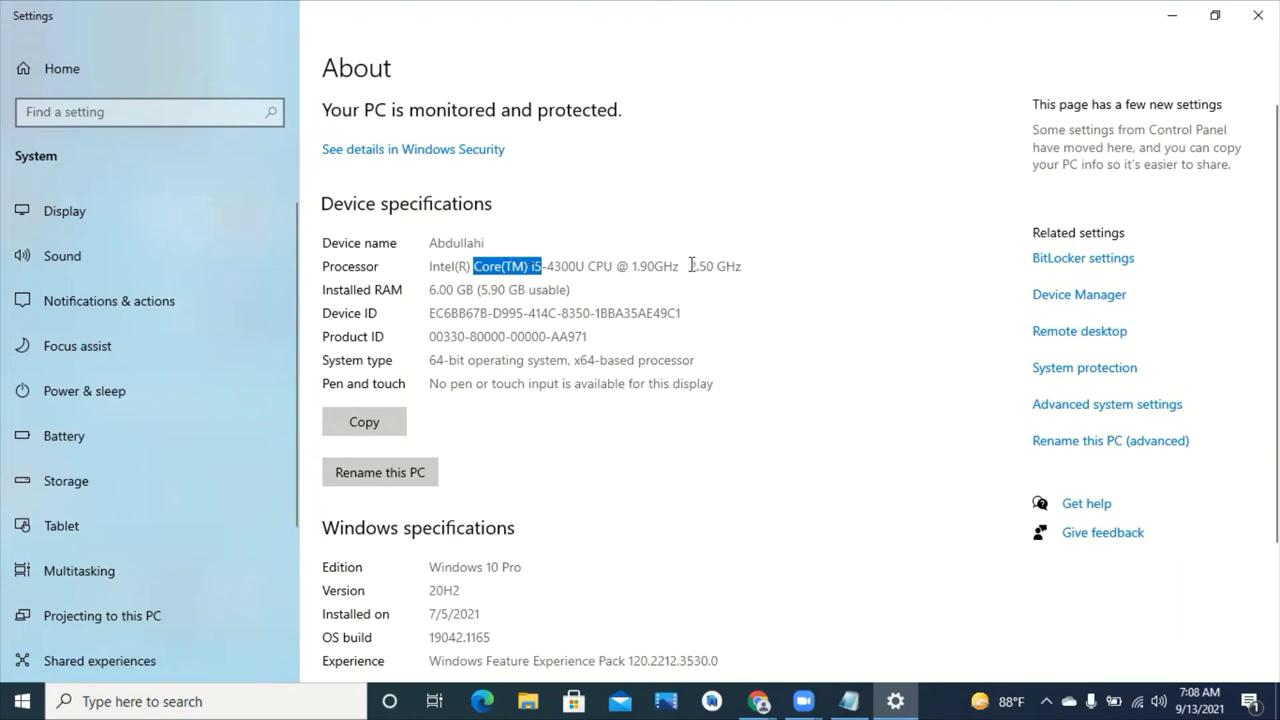
{"action": "left_click_drag", "start_coordinate": [689, 265], "coordinate": [745, 272]}
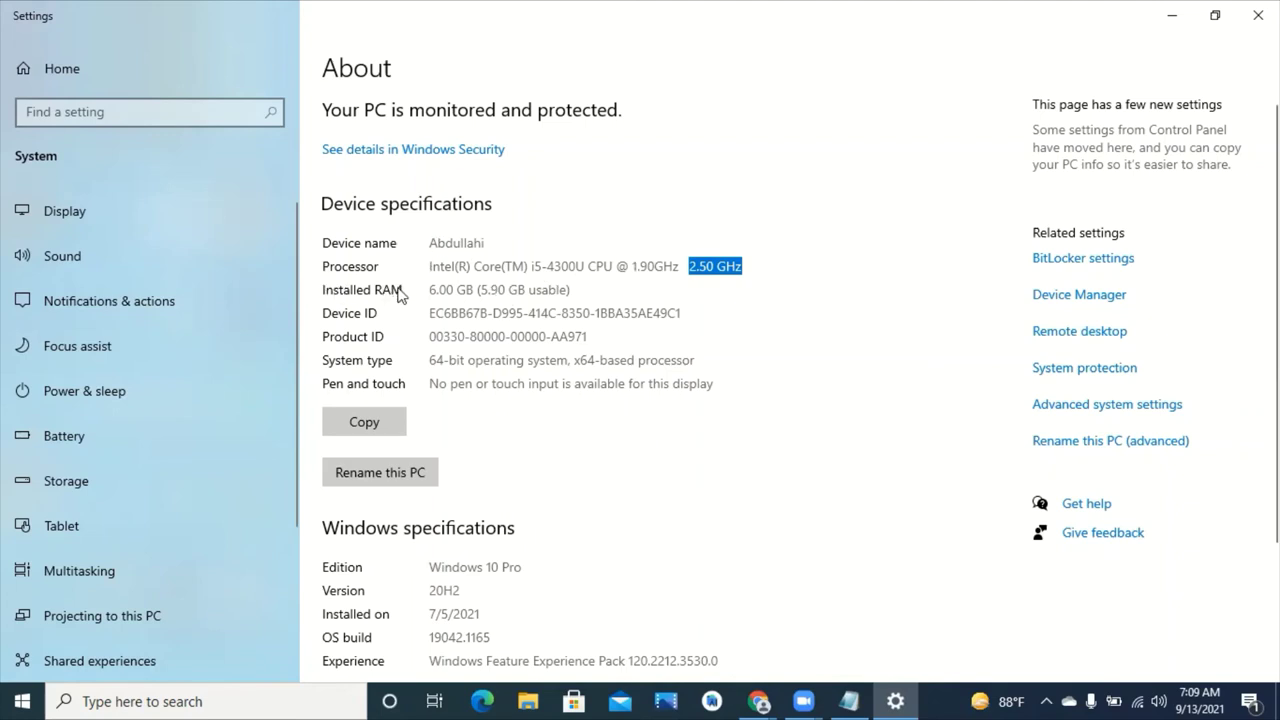
{"action": "left_click", "coordinate": [365, 296]}
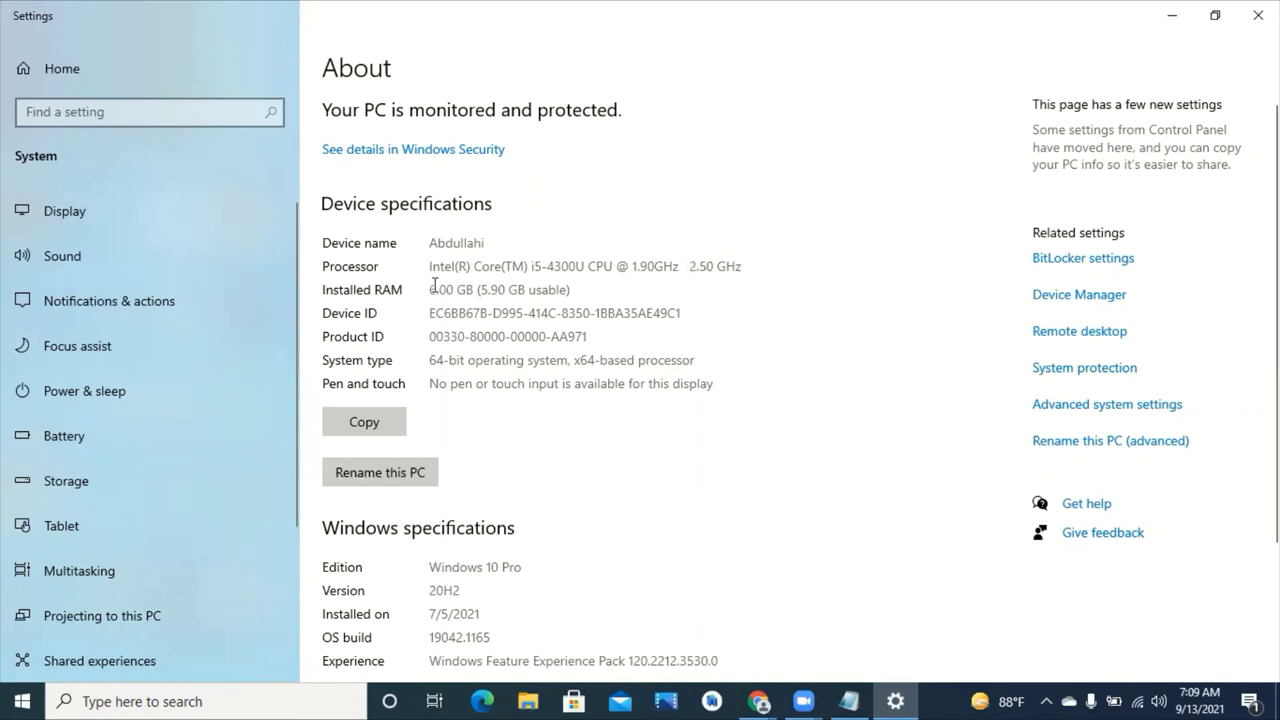
{"action": "left_click_drag", "start_coordinate": [430, 289], "coordinate": [479, 288]}
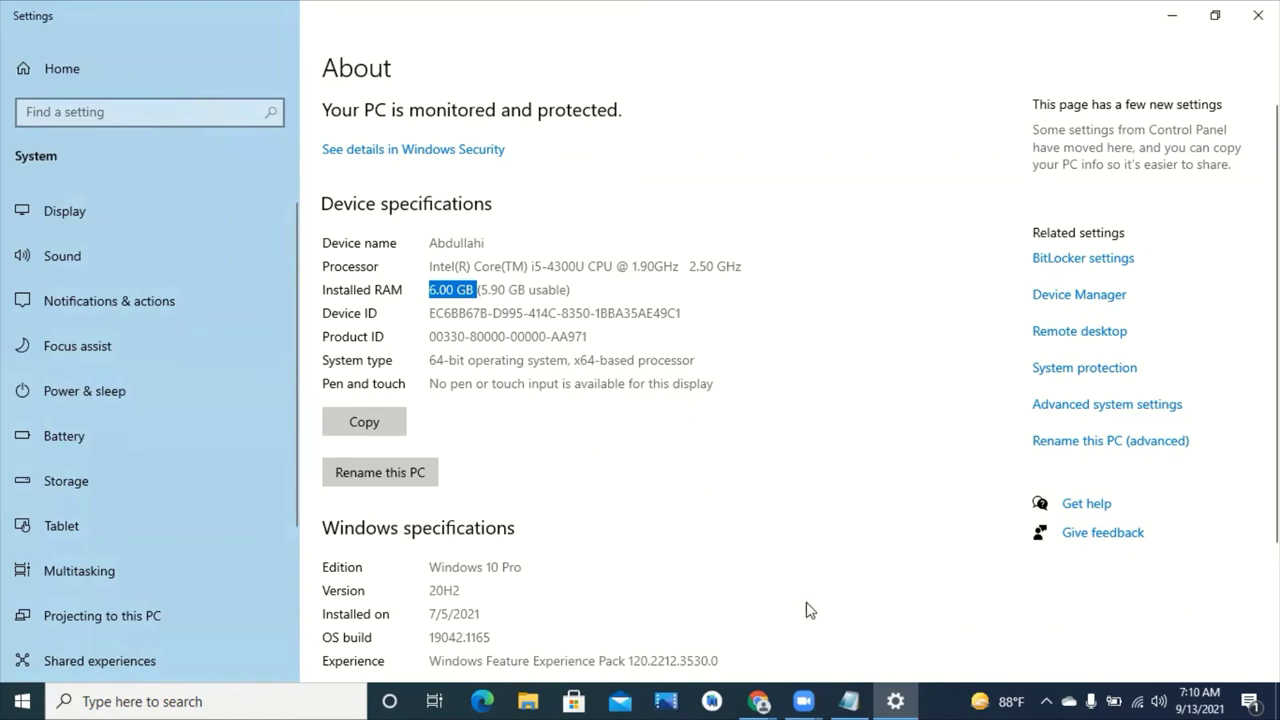
Step: Switch back to Notepad, add the second line "2. RAM - Ramdom Access Memory." and highlight both note lines
{"action": "left_click", "coordinate": [849, 701]}
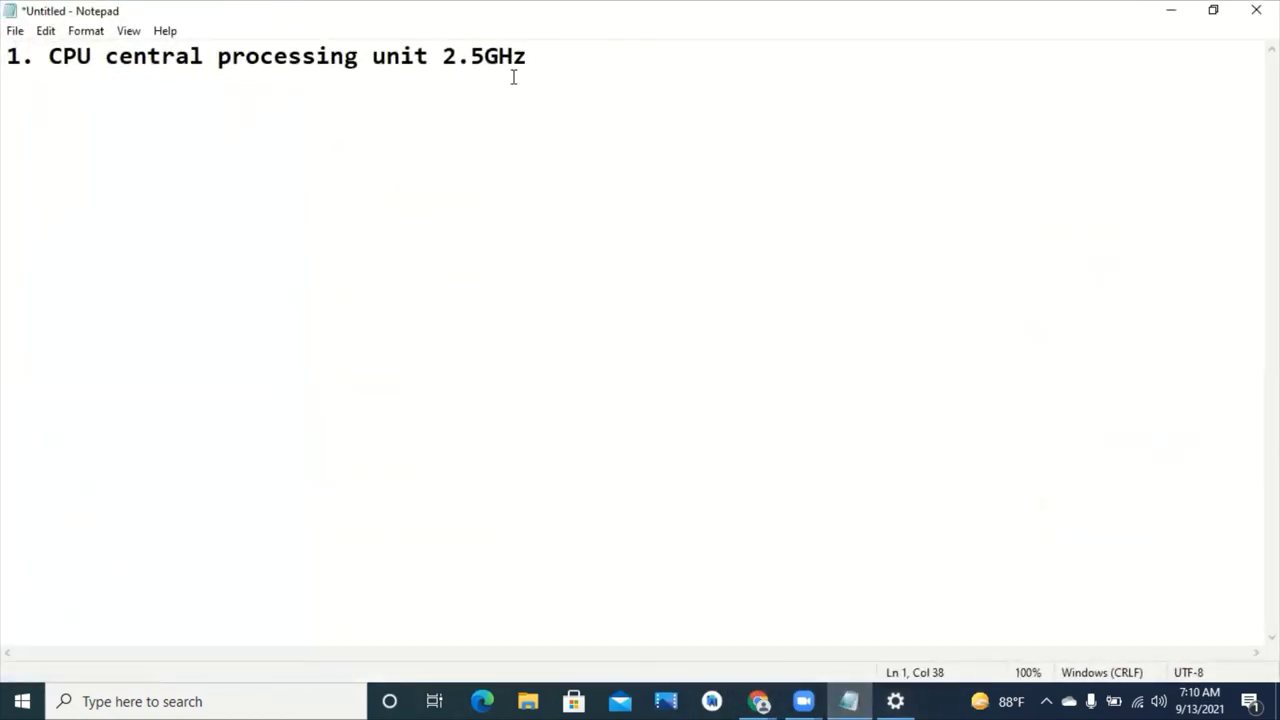
{"action": "key", "text": "Return"}
{"action": "type", "text": "2 ."}
{"action": "type", "text": ". "}
{"action": "type", "text": "RA"}
{"action": "type", "text": "M"}
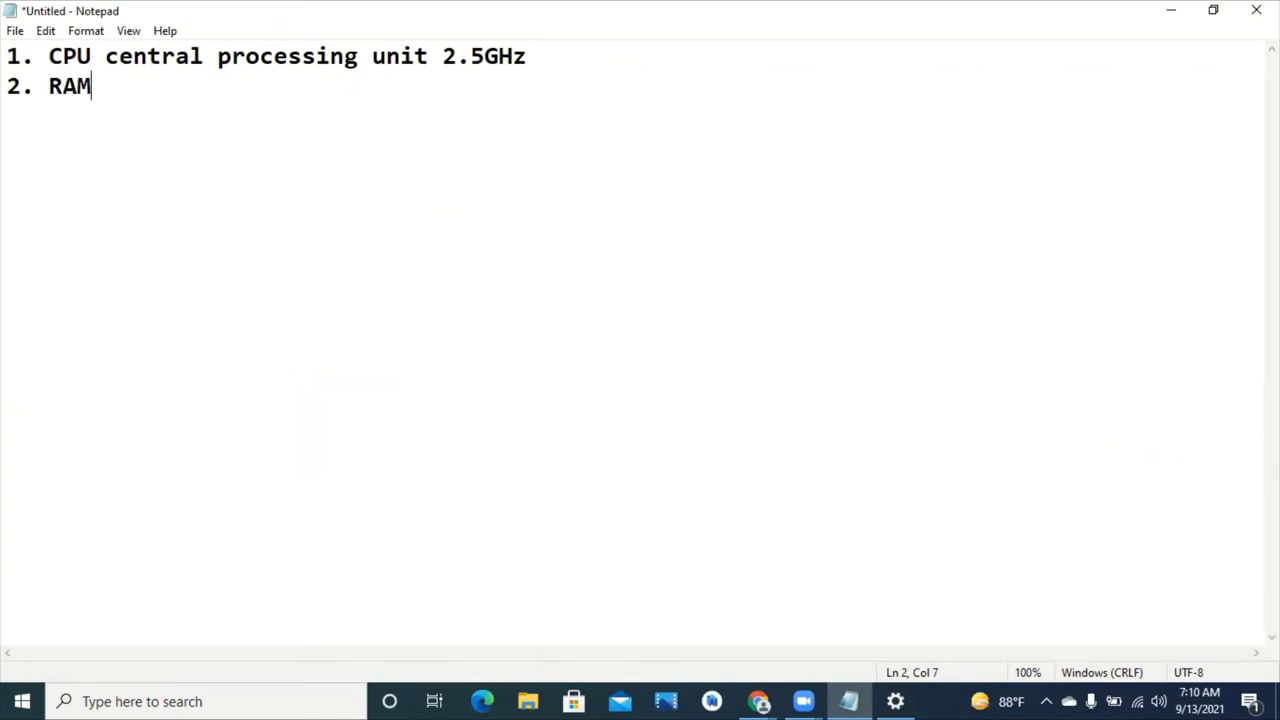
{"action": "type", "text": " - Ramdom Acc"}
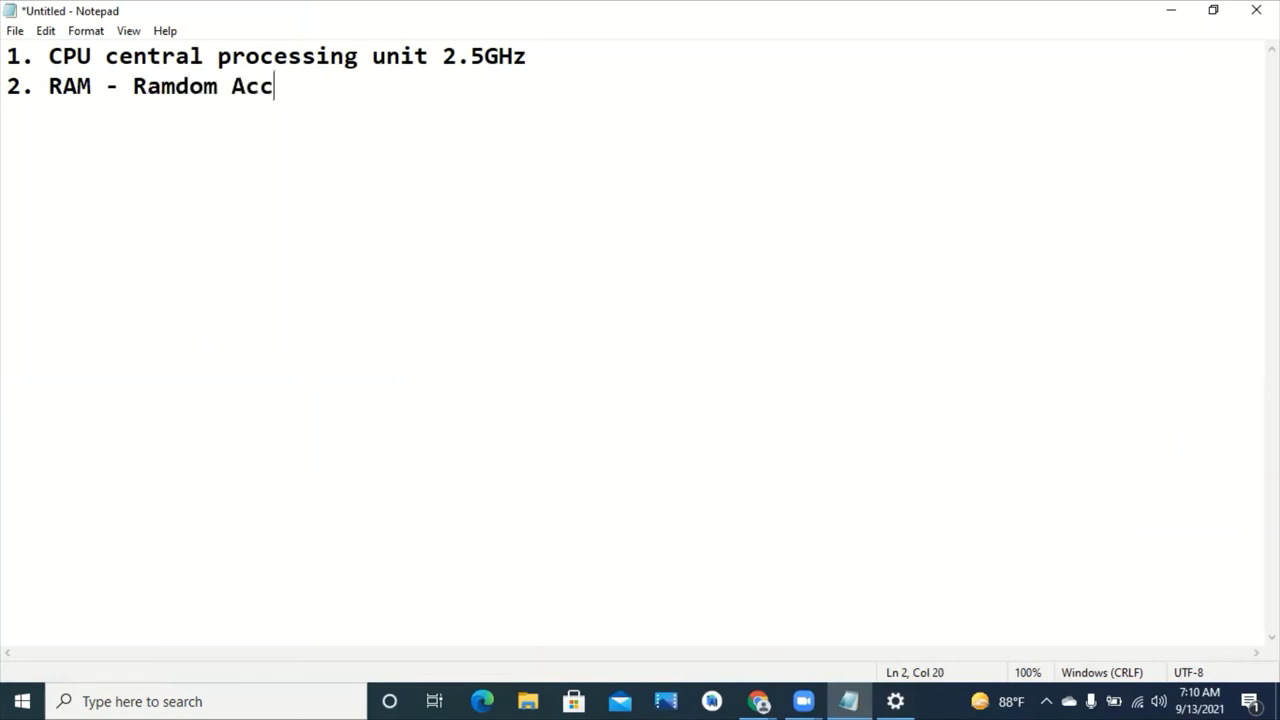
{"action": "type", "text": "ess Mem"}
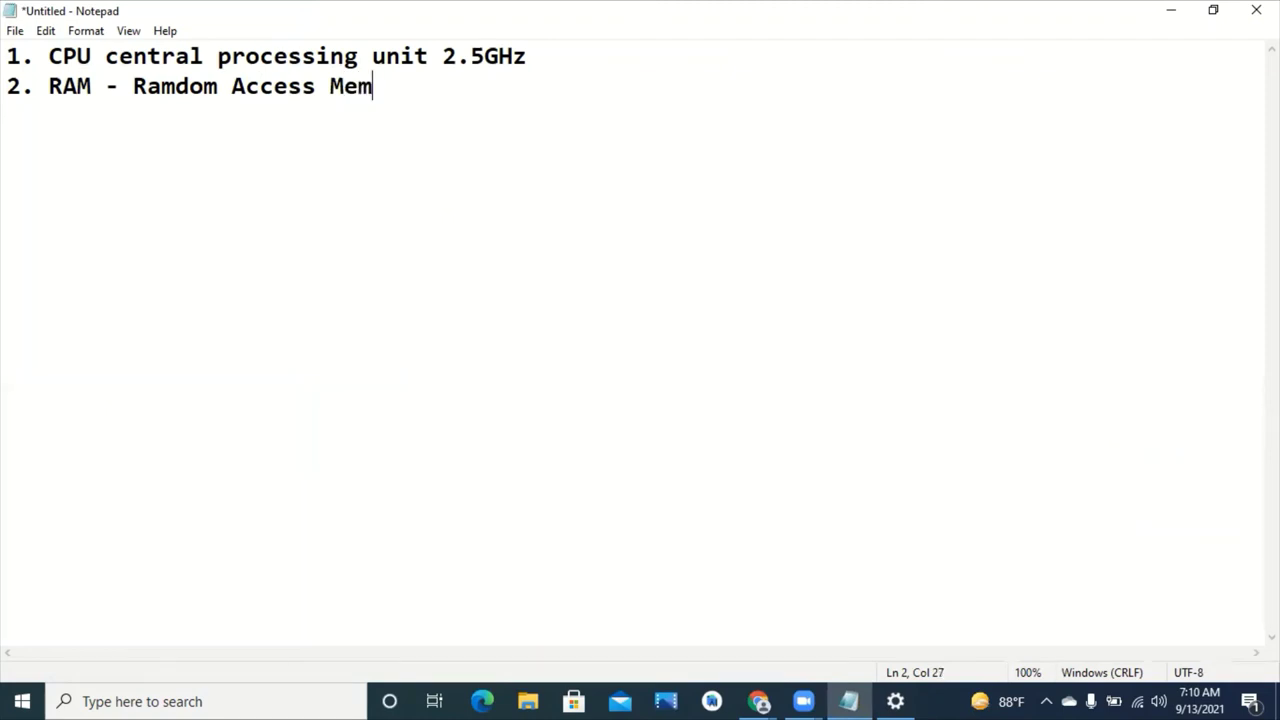
{"action": "type", "text": "ory."}
{"action": "key", "text": "Return"}
{"action": "left_click_drag", "start_coordinate": [449, 86], "coordinate": [6, 56]}
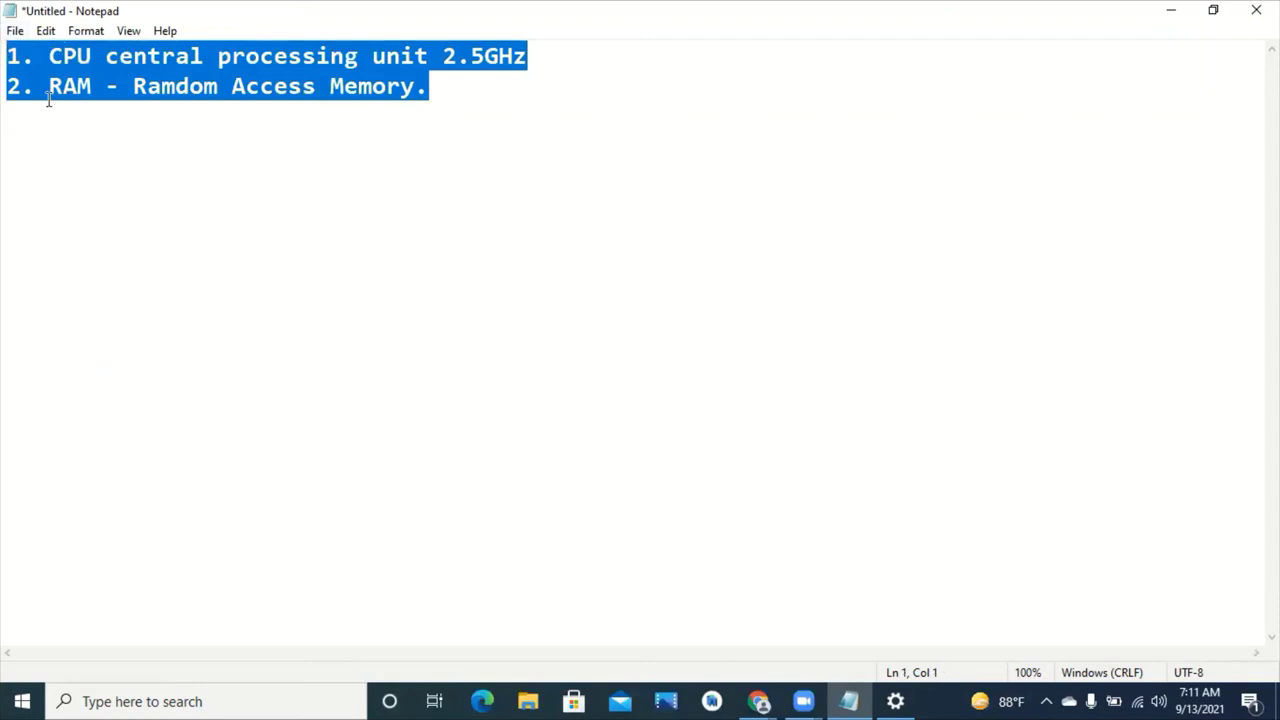
{"action": "left_click", "coordinate": [459, 91]}
Step: Switch to the PDF in Chrome and highlight the "Memory" heading and the term "Random access memory" below it in turn
{"action": "left_click", "coordinate": [762, 700]}
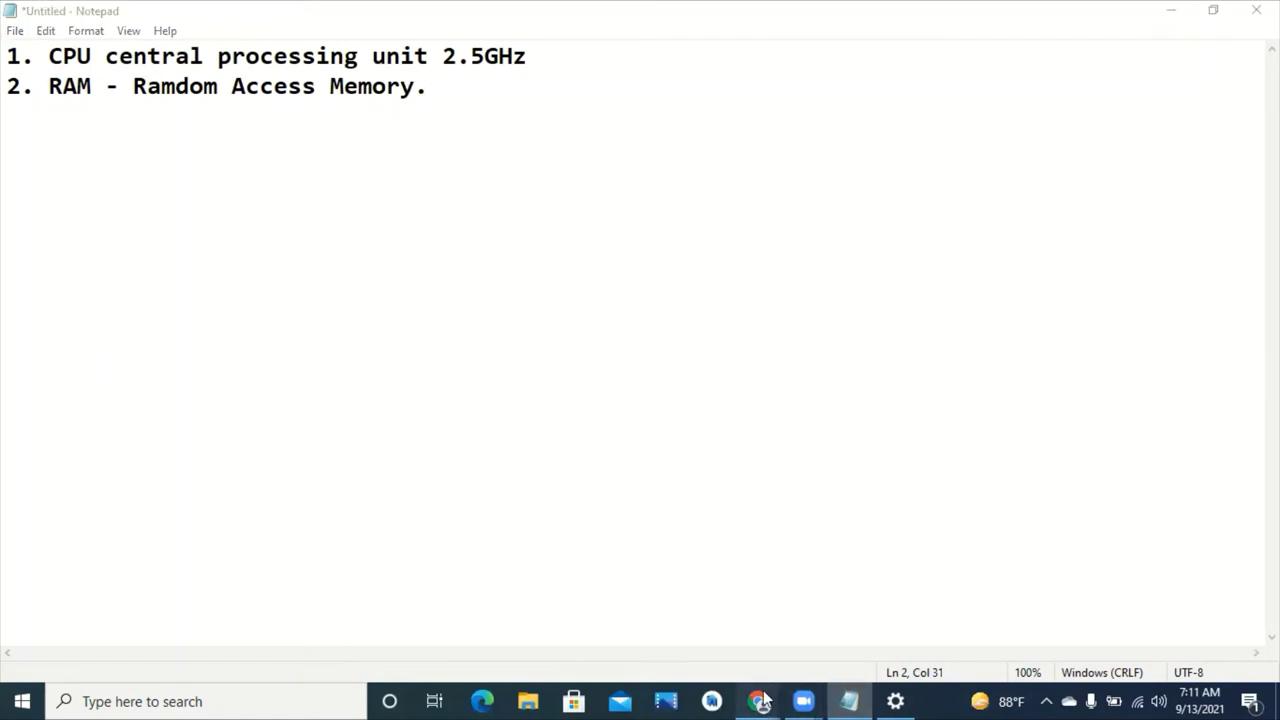
{"action": "left_click", "coordinate": [686, 630]}
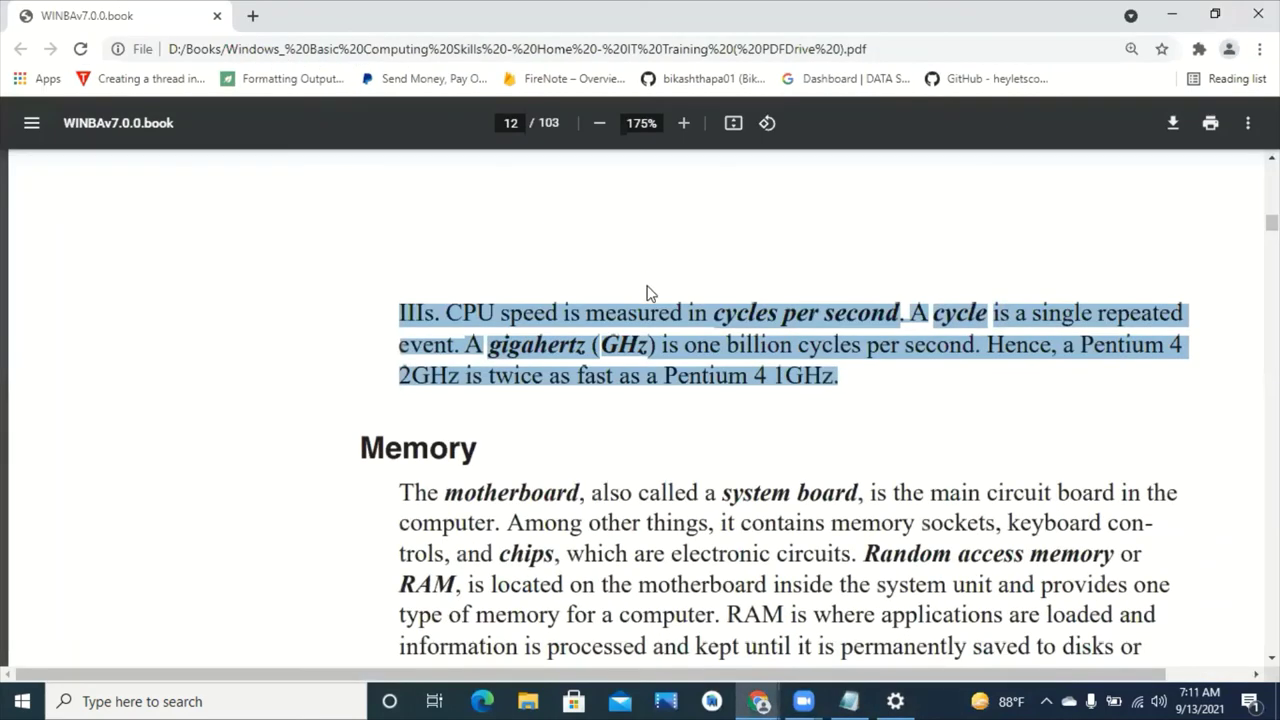
{"action": "scroll", "coordinate": [646, 292], "scroll_direction": "down", "scroll_amount": 3}
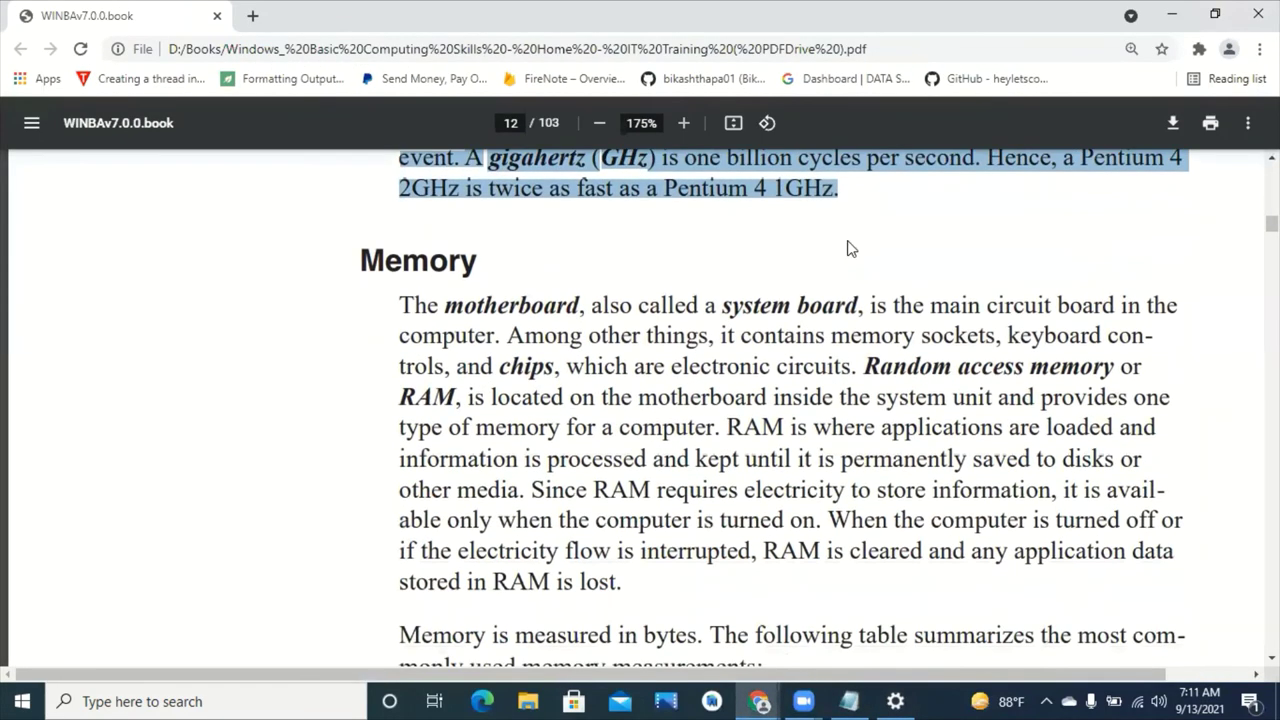
{"action": "scroll", "coordinate": [492, 265], "scroll_direction": "up", "scroll_amount": 7}
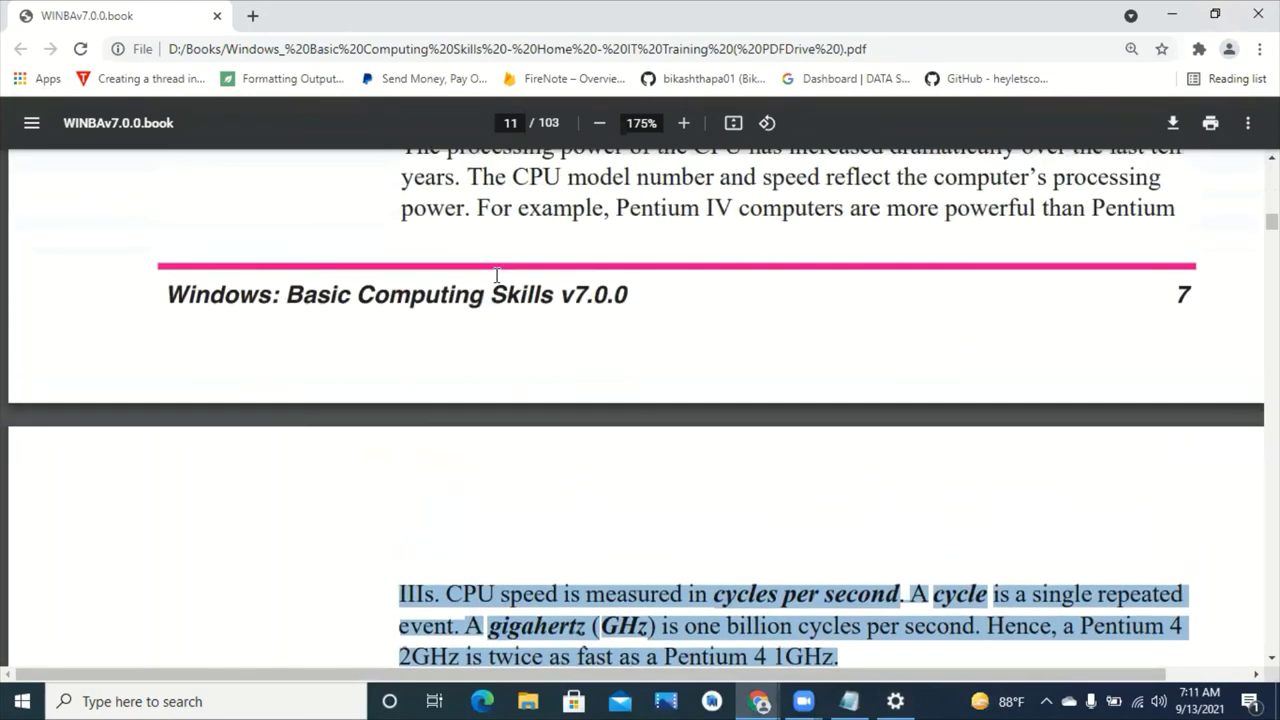
{"action": "scroll", "coordinate": [496, 275], "scroll_direction": "down", "scroll_amount": 7}
{"action": "left_click_drag", "start_coordinate": [360, 258], "coordinate": [487, 273]}
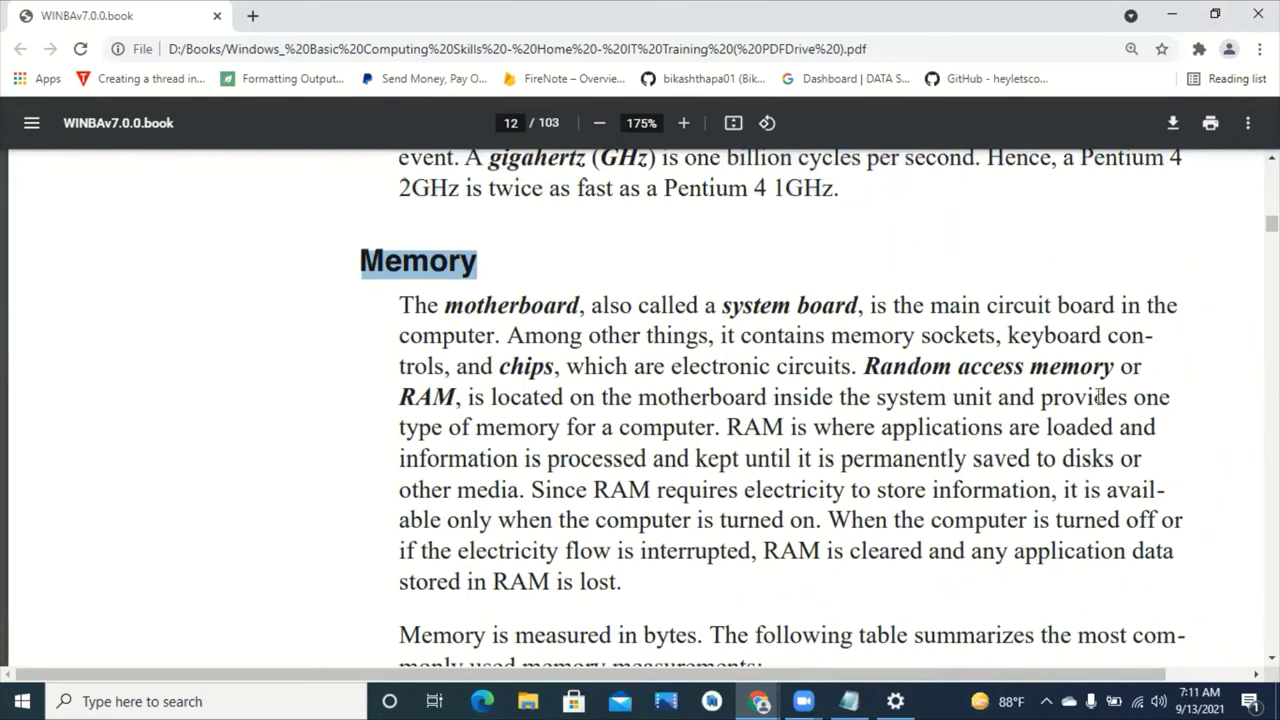
{"action": "left_click_drag", "start_coordinate": [866, 366], "coordinate": [1116, 368]}
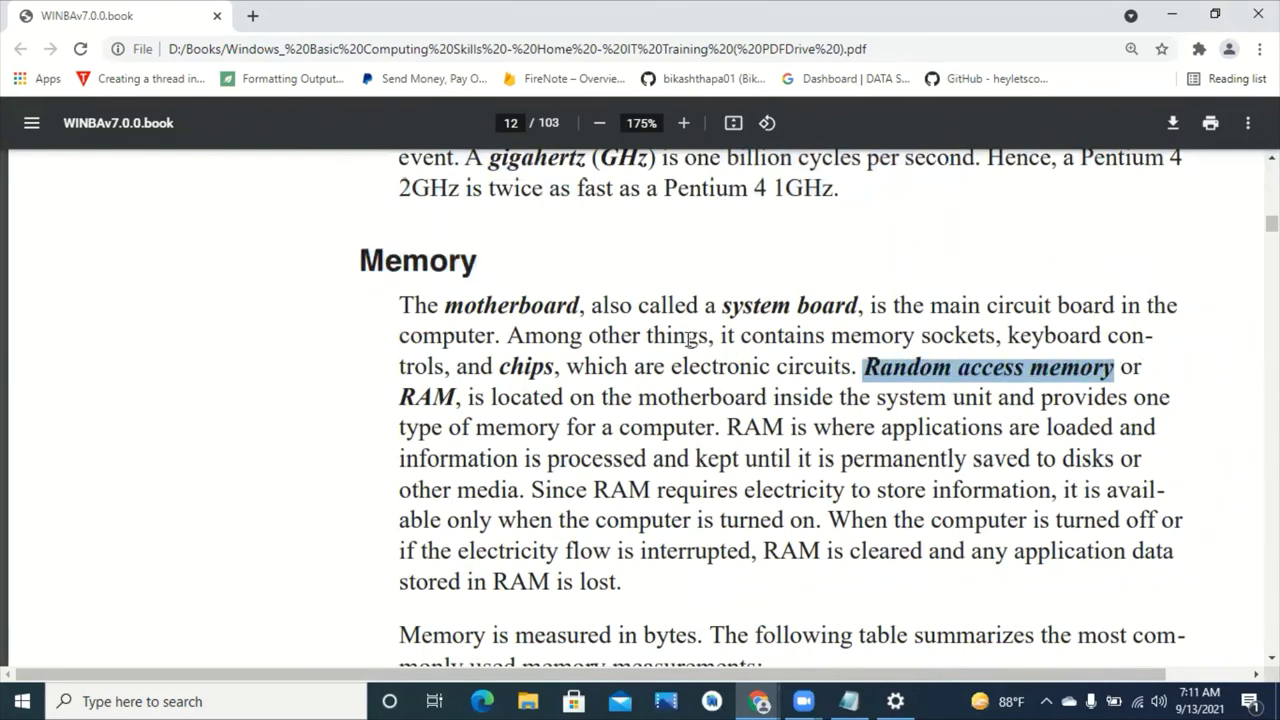
Step: Look through the rest of the Memory section down to the table of memory measurements
{"action": "scroll", "coordinate": [684, 338], "scroll_direction": "down", "scroll_amount": 2}
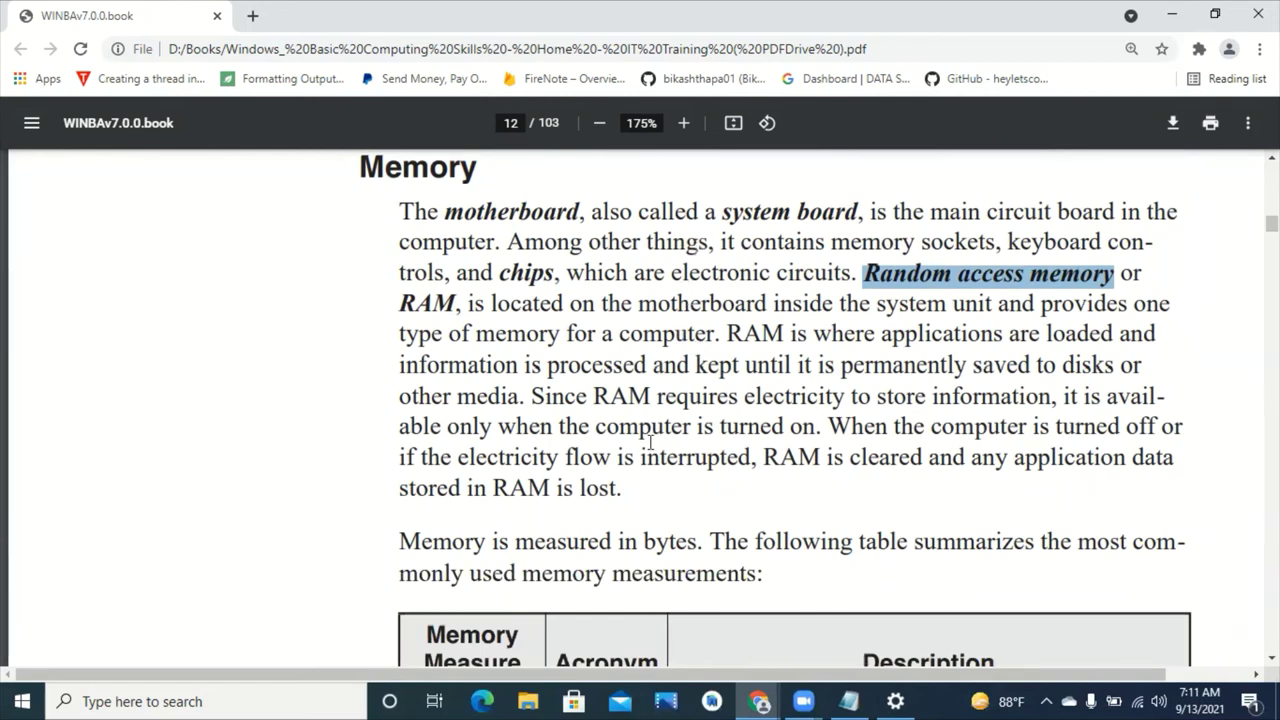
{"action": "scroll", "coordinate": [641, 440], "scroll_direction": "down", "scroll_amount": 4}
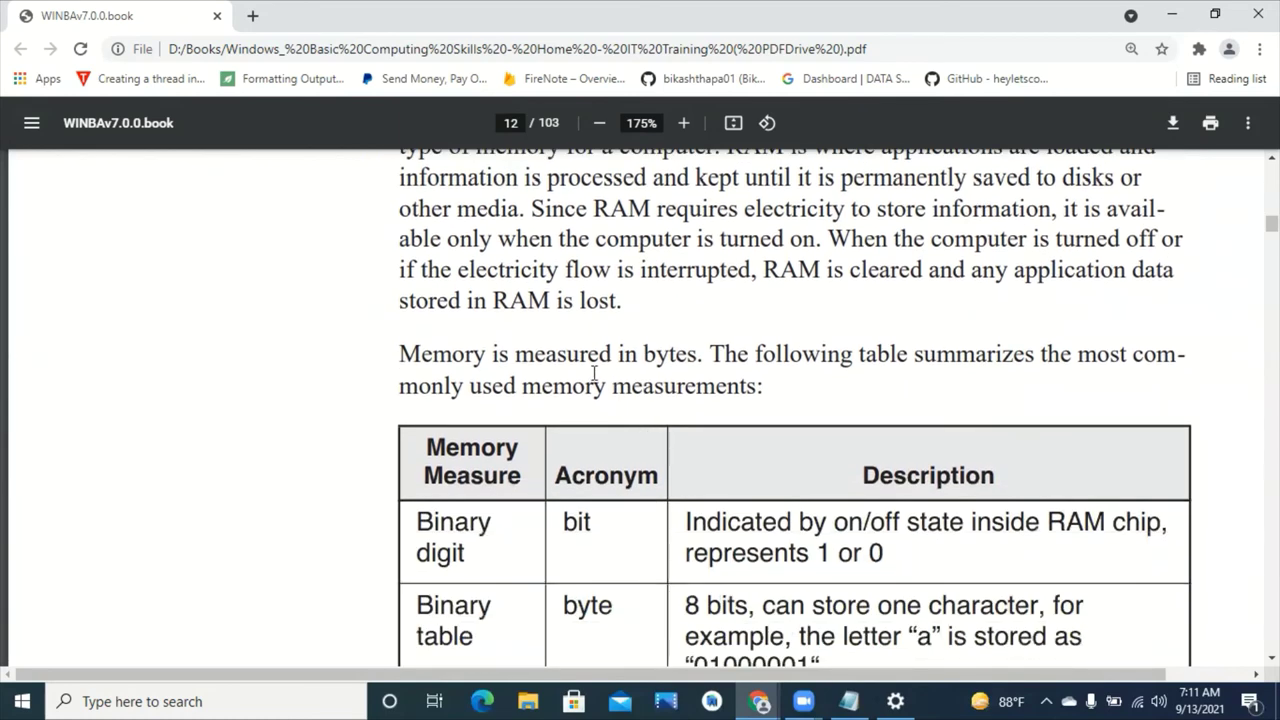
{"action": "scroll", "coordinate": [549, 341], "scroll_direction": "down", "scroll_amount": 3}
{"action": "scroll", "coordinate": [548, 341], "scroll_direction": "up", "scroll_amount": 2}
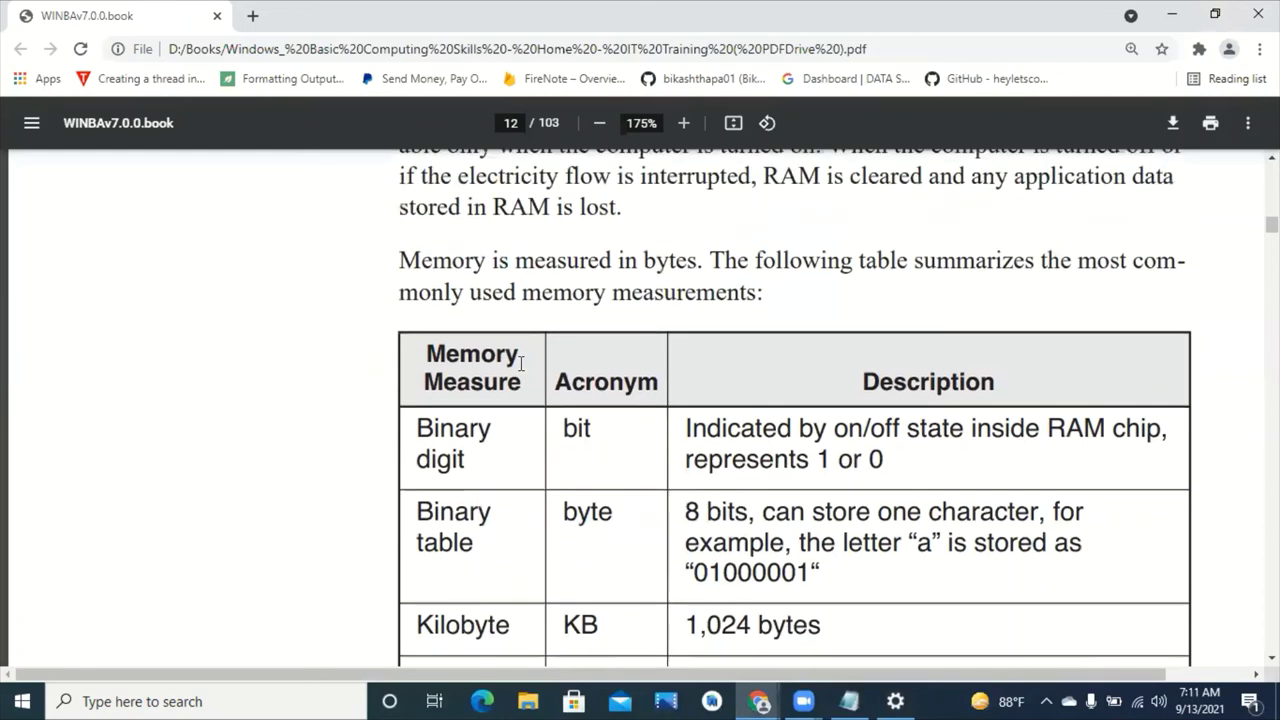
{"action": "scroll", "coordinate": [806, 323], "scroll_direction": "up", "scroll_amount": 2}
{"action": "scroll", "coordinate": [686, 380], "scroll_direction": "down", "scroll_amount": 2}
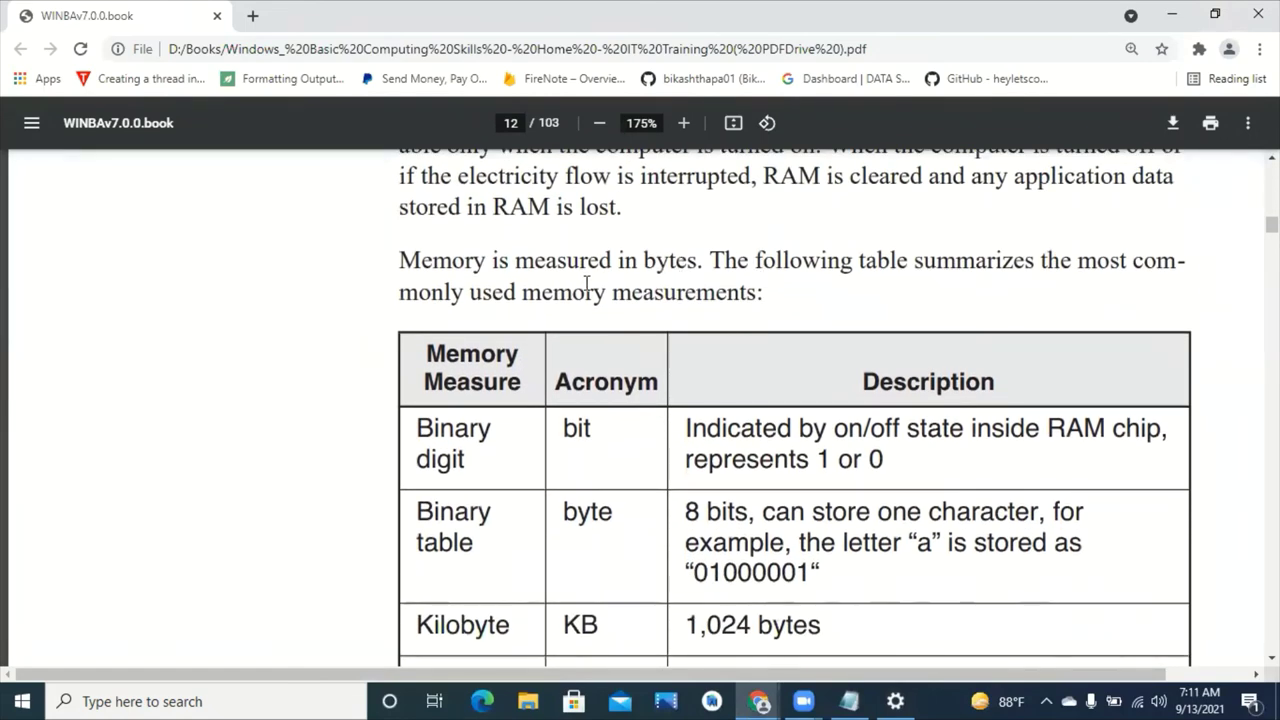
Step: Highlight the phrase "memory measurements" and the table's acronyms bit, byte, KB, MB, GB and TB in turn
{"action": "left_click_drag", "start_coordinate": [756, 290], "coordinate": [520, 290]}
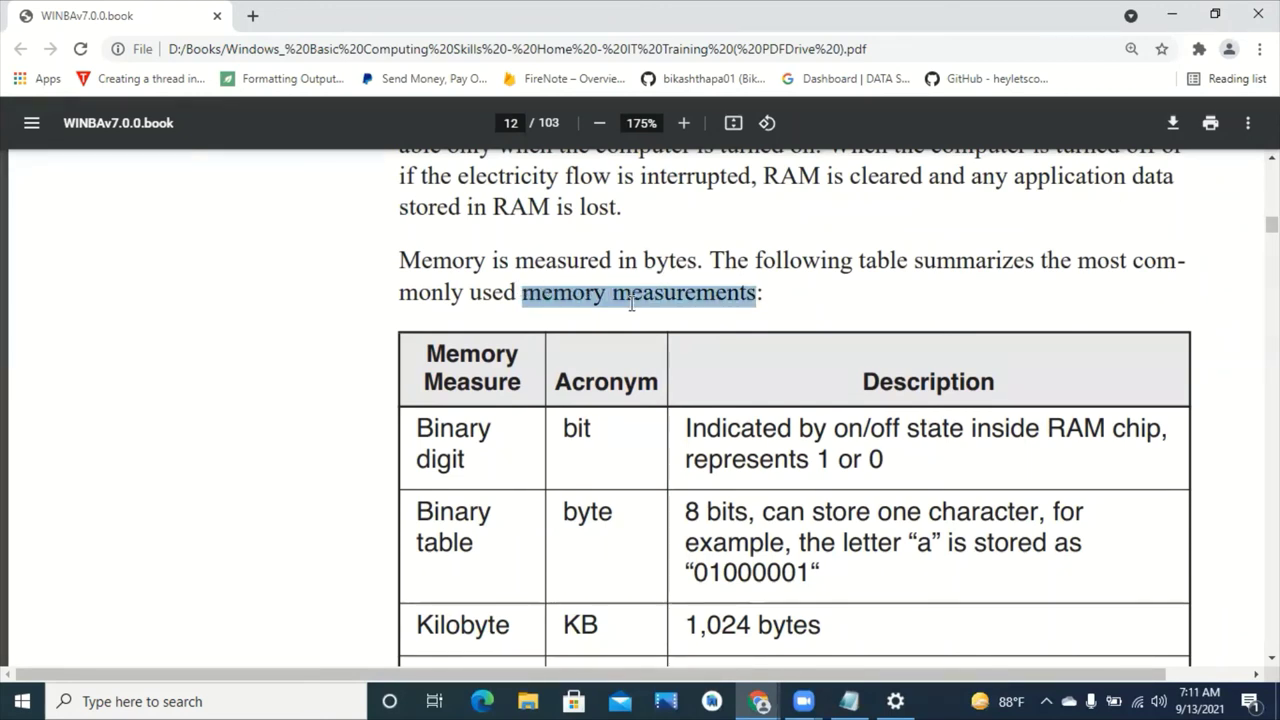
{"action": "left_click", "coordinate": [768, 292]}
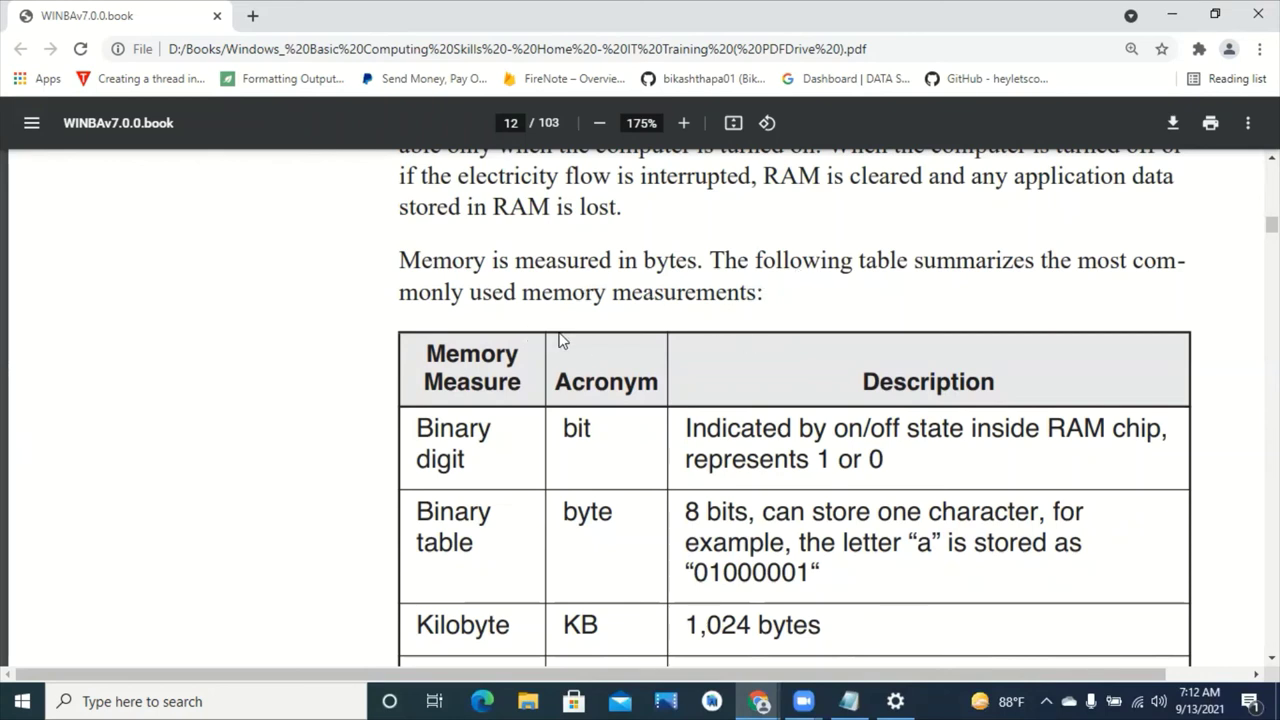
{"action": "scroll", "coordinate": [555, 318], "scroll_direction": "down", "scroll_amount": 1}
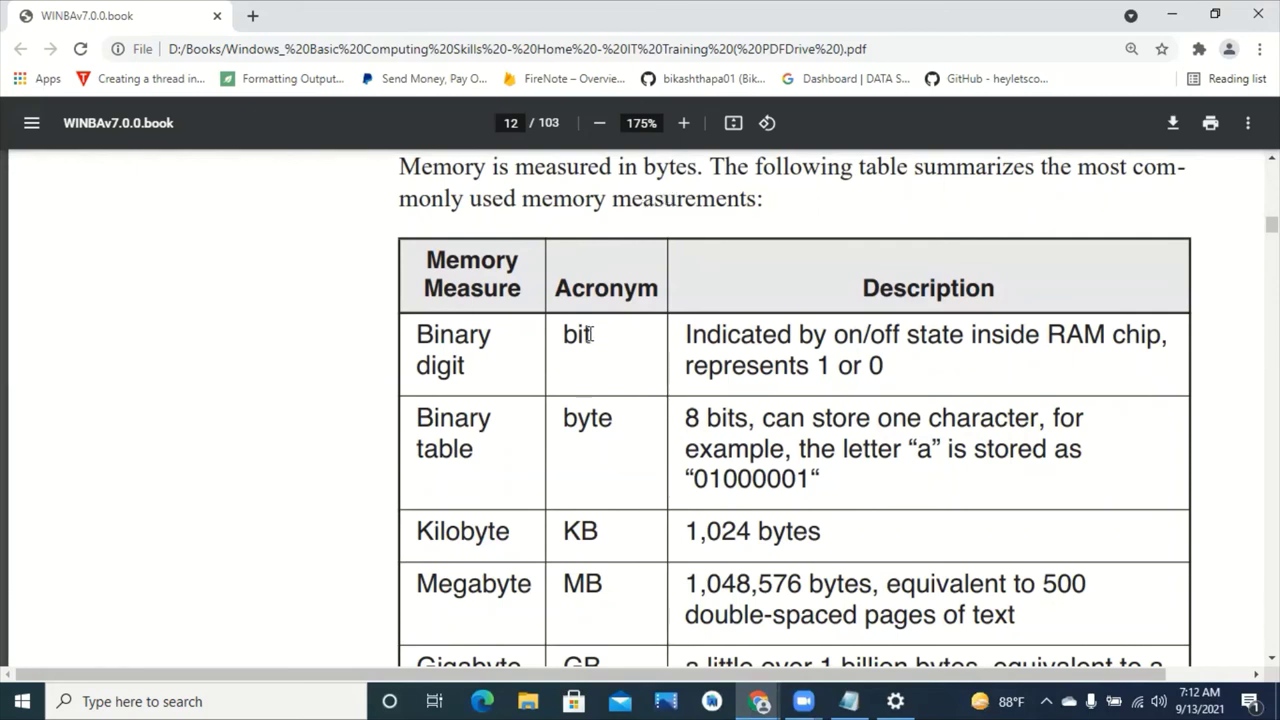
{"action": "left_click_drag", "start_coordinate": [591, 336], "coordinate": [560, 334]}
{"action": "left_click_drag", "start_coordinate": [622, 417], "coordinate": [561, 418]}
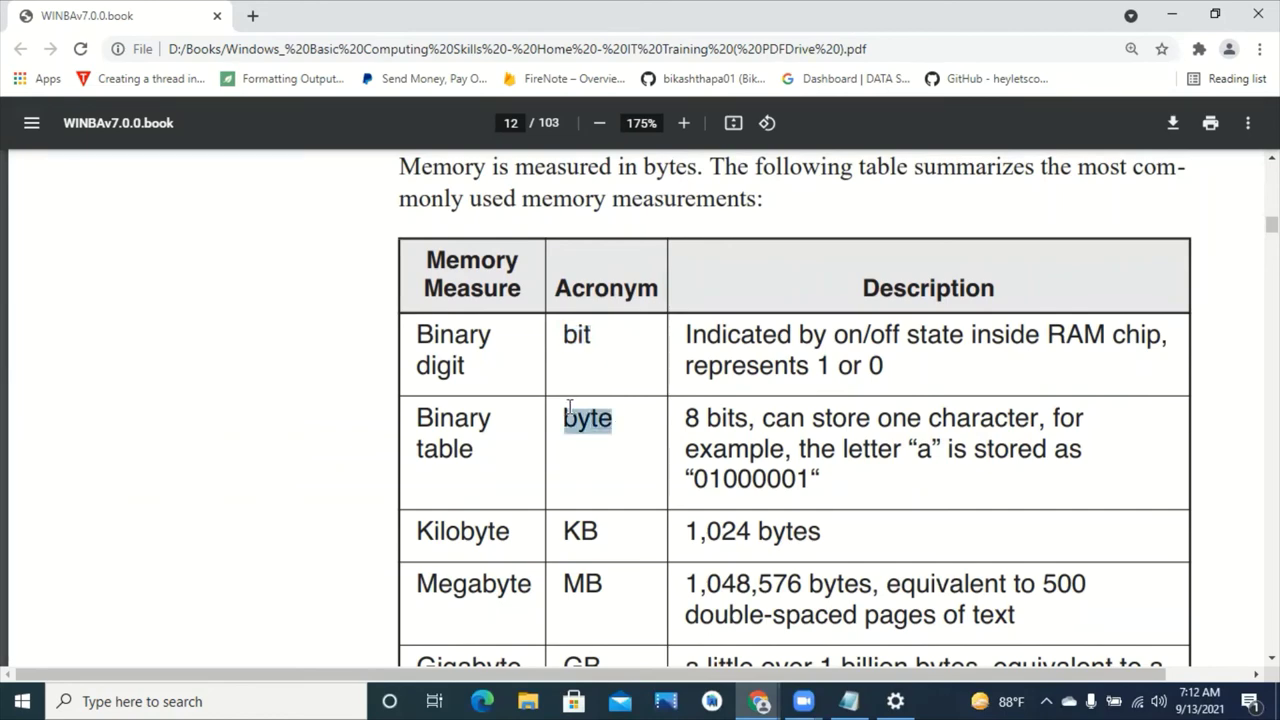
{"action": "scroll", "coordinate": [618, 383], "scroll_direction": "down", "scroll_amount": 2}
{"action": "left_click_drag", "start_coordinate": [603, 350], "coordinate": [549, 347]}
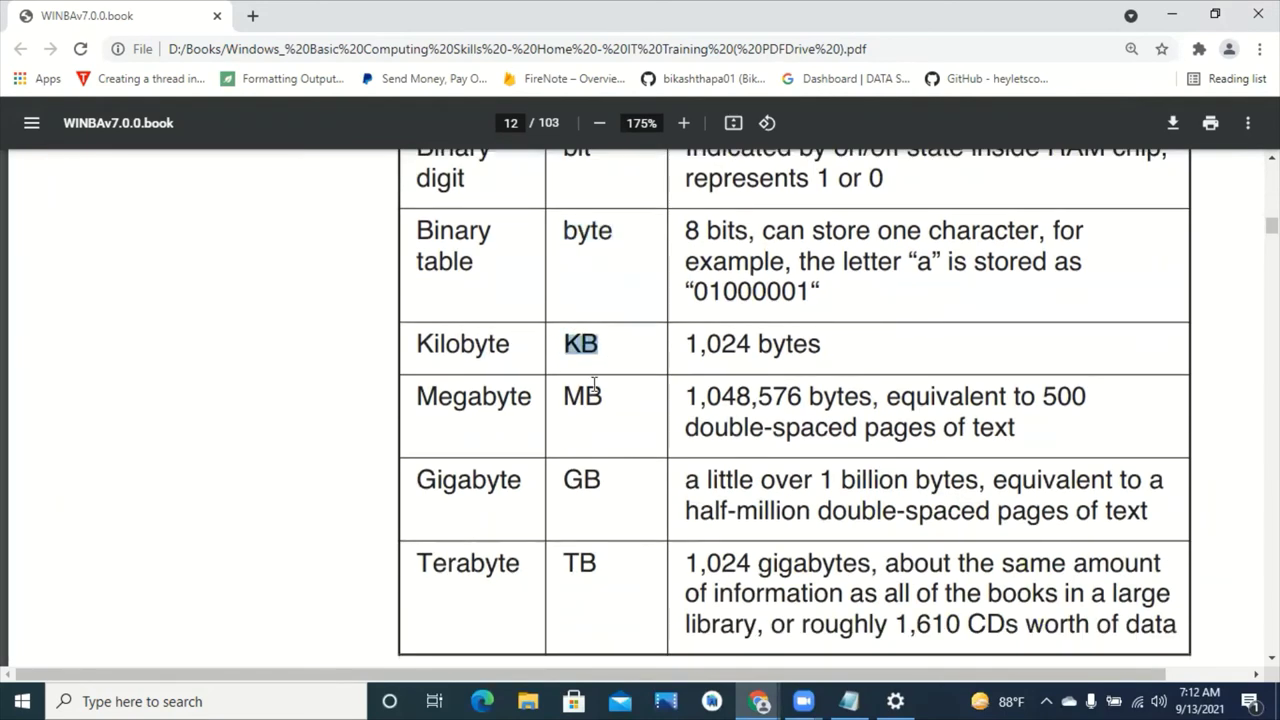
{"action": "left_click_drag", "start_coordinate": [608, 398], "coordinate": [556, 387]}
{"action": "left_click_drag", "start_coordinate": [596, 487], "coordinate": [568, 480]}
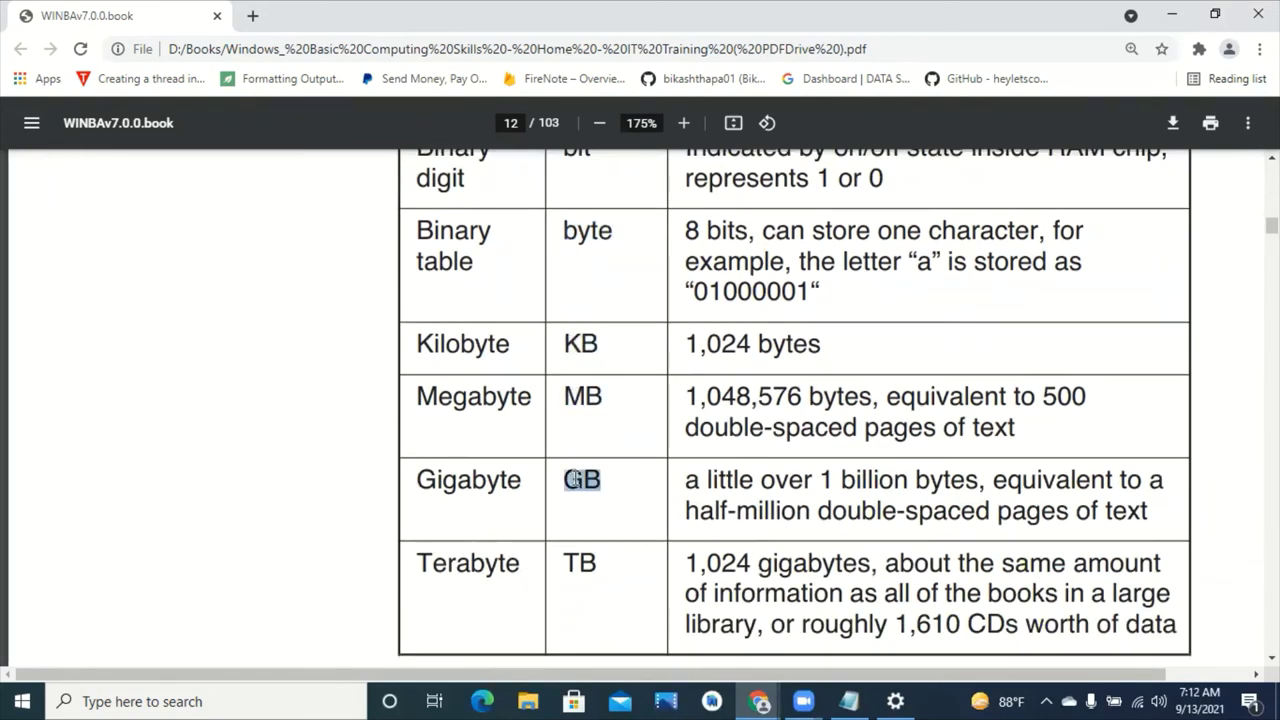
{"action": "left_click_drag", "start_coordinate": [606, 560], "coordinate": [561, 558]}
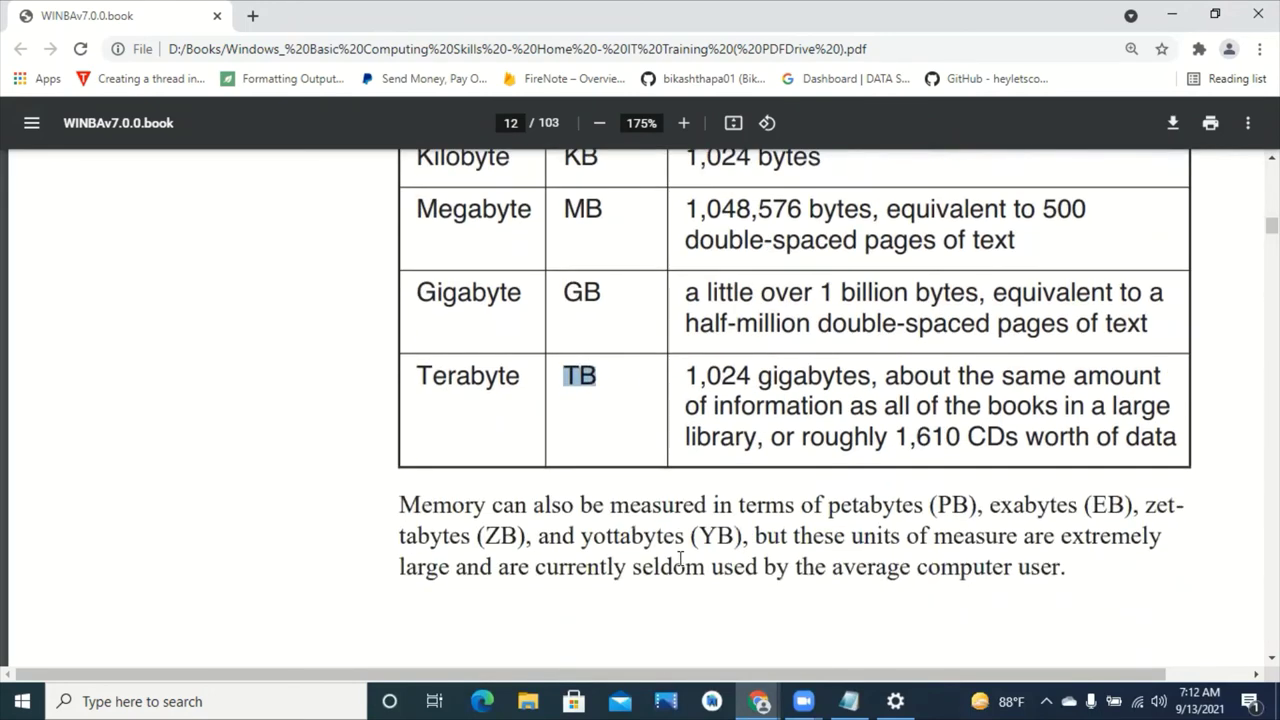
Step: In the paragraph below the table, highlight the abbreviations PB, EB and YB in turn
{"action": "scroll", "coordinate": [660, 528], "scroll_direction": "down", "scroll_amount": 3}
{"action": "left_click_drag", "start_coordinate": [938, 411], "coordinate": [1000, 411]}
{"action": "left_click_drag", "start_coordinate": [1093, 411], "coordinate": [1132, 411]}
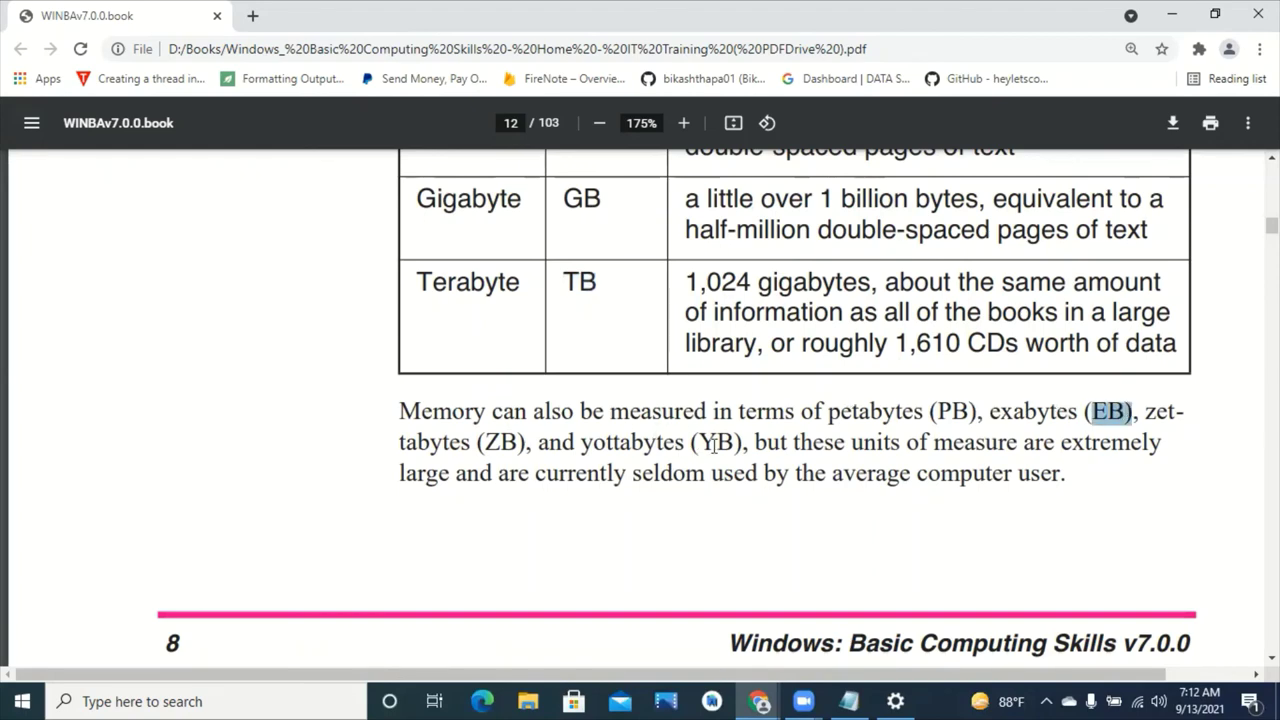
{"action": "left_click_drag", "start_coordinate": [692, 442], "coordinate": [726, 443]}
Step: Back in the table's first row, highlight "Binary digit" and then the digits 1 and 0 in its description, twice
{"action": "scroll", "coordinate": [604, 400], "scroll_direction": "up", "scroll_amount": 5}
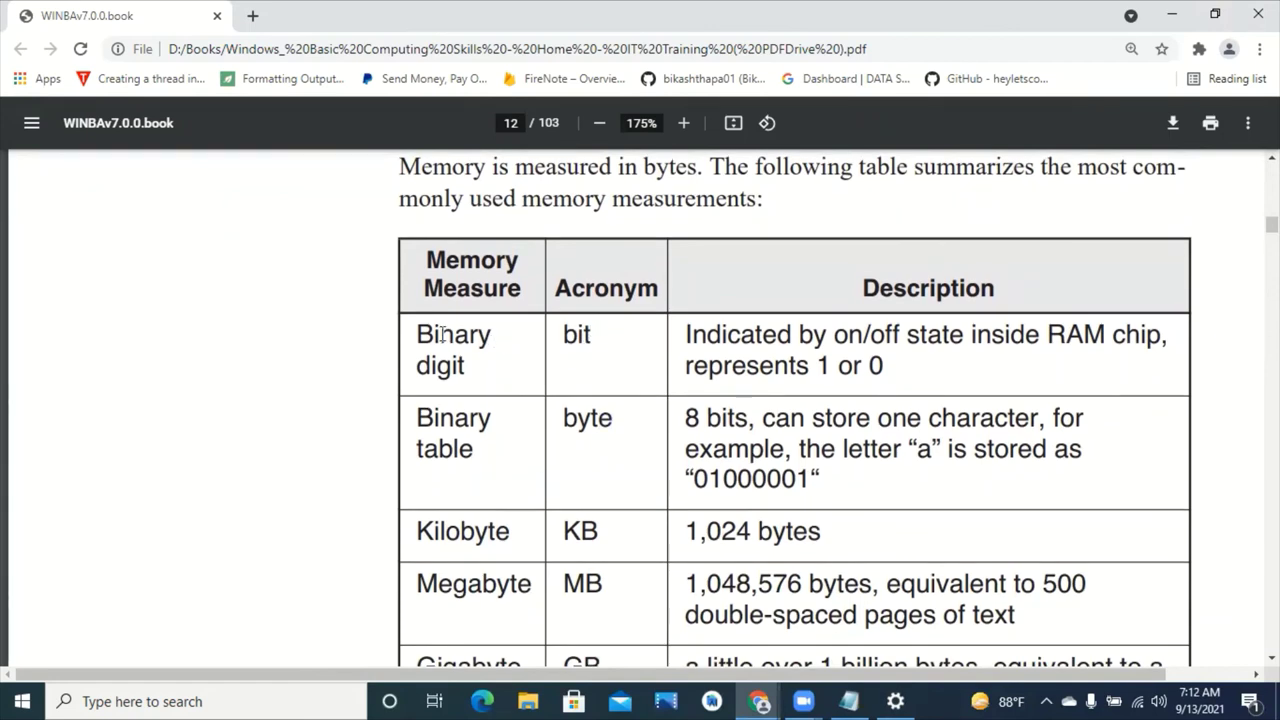
{"action": "left_click_drag", "start_coordinate": [418, 334], "coordinate": [476, 367]}
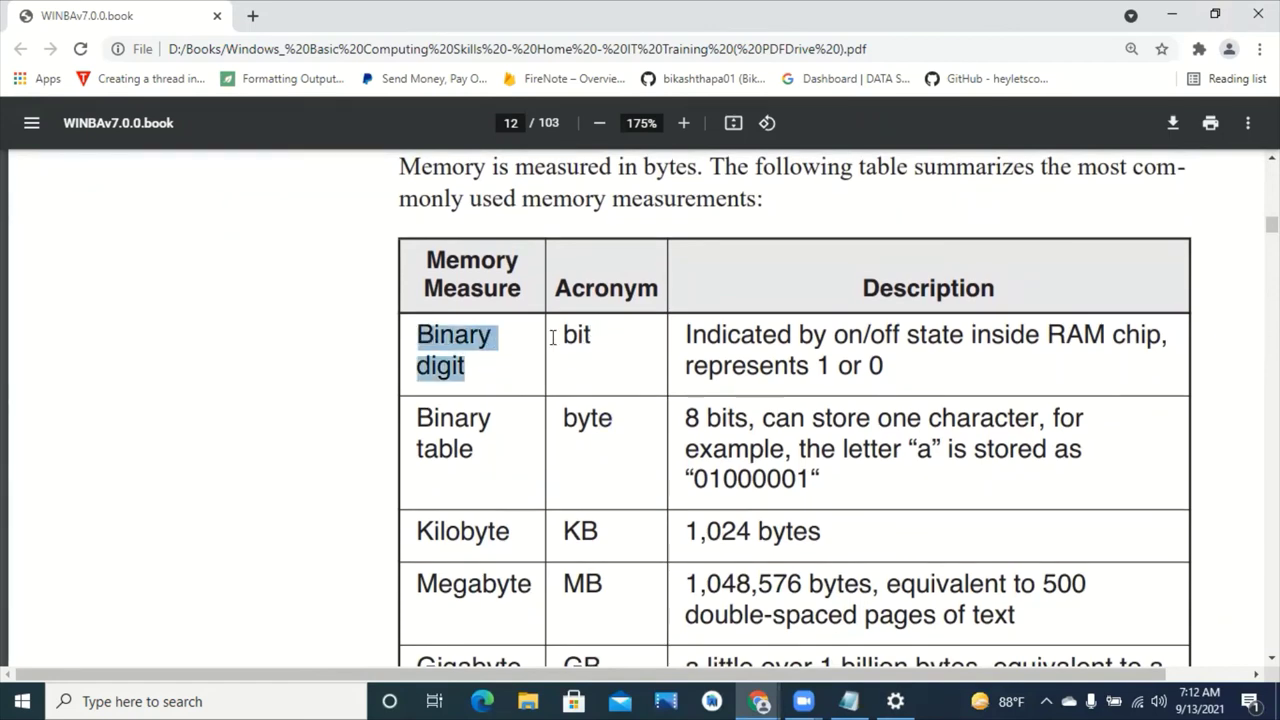
{"action": "mouse_move", "coordinate": [823, 357]}
{"action": "left_mouse_down"}
{"action": "mouse_move", "coordinate": [854, 365]}
{"action": "mouse_move", "coordinate": [822, 365]}
{"action": "left_mouse_up"}
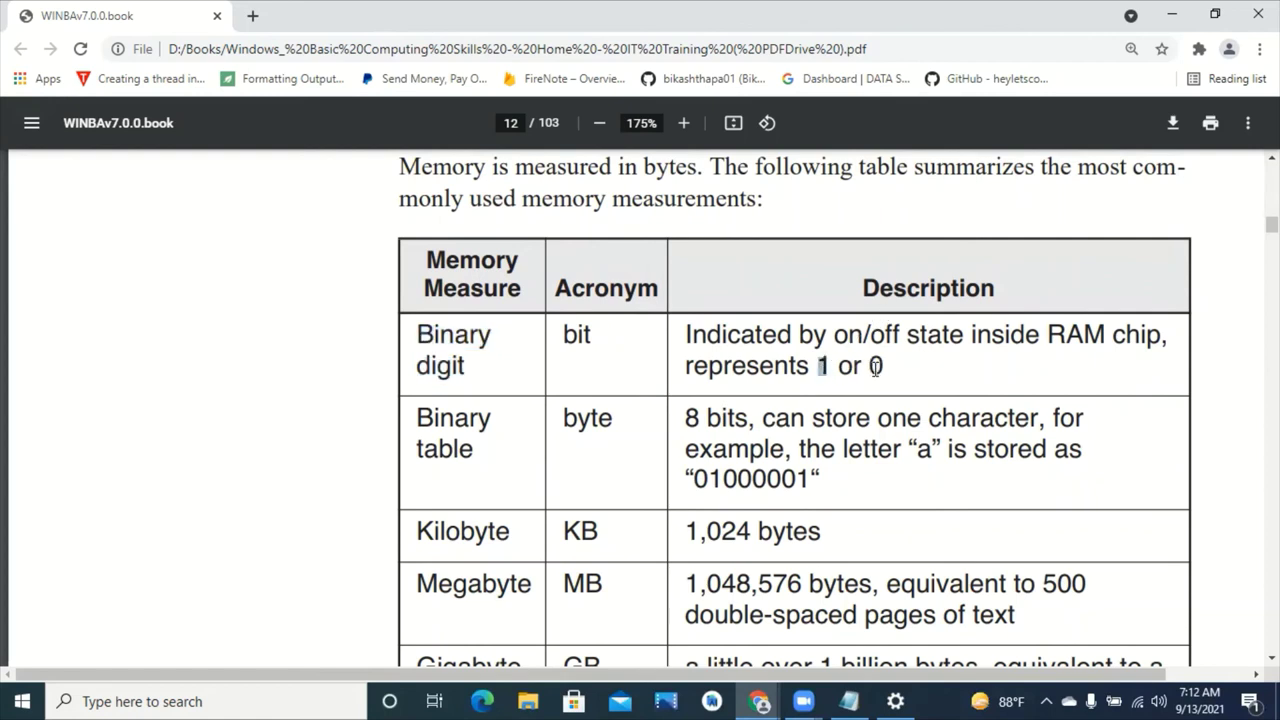
{"action": "double_click", "coordinate": [875, 366]}
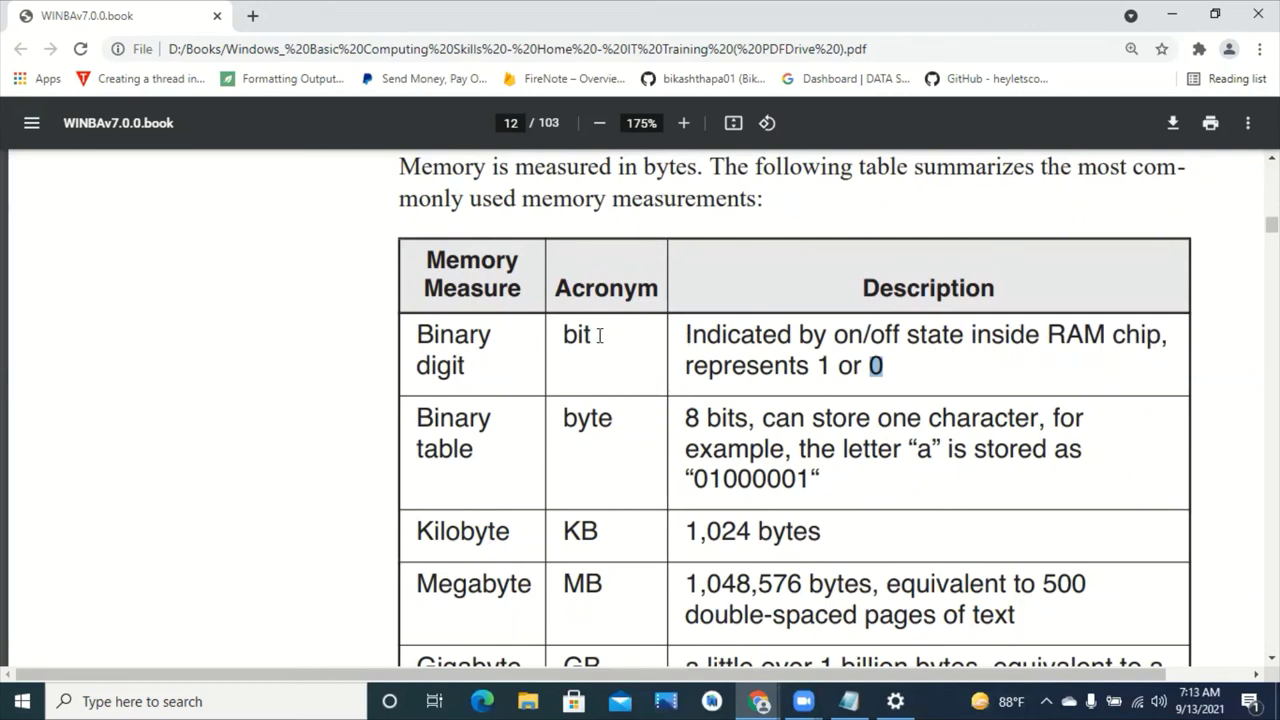
{"action": "double_click", "coordinate": [822, 366]}
{"action": "double_click", "coordinate": [876, 366]}
Step: In the second table row, highlight "byte", "Binary table", the code "01000001" and the letter "a" in turn, ending on the code again
{"action": "scroll", "coordinate": [758, 416], "scroll_direction": "down", "scroll_amount": 1}
{"action": "left_click_drag", "start_coordinate": [566, 320], "coordinate": [616, 330]}
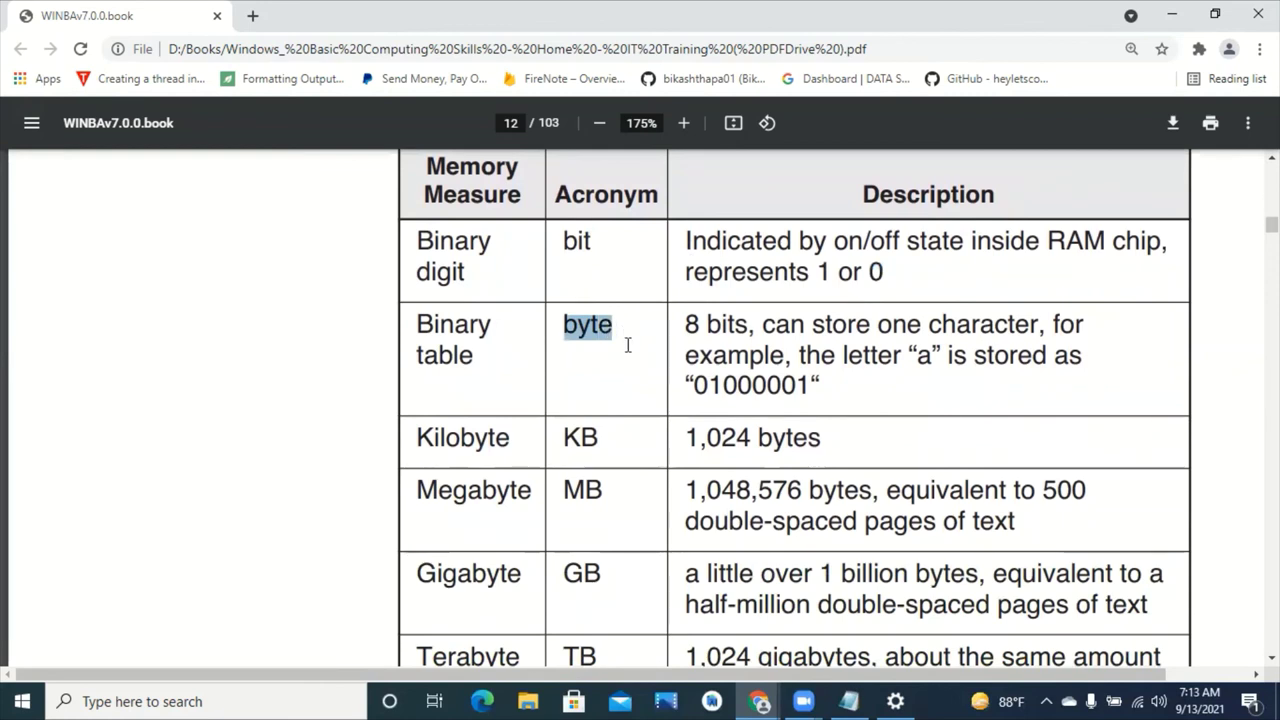
{"action": "left_click_drag", "start_coordinate": [416, 316], "coordinate": [483, 360]}
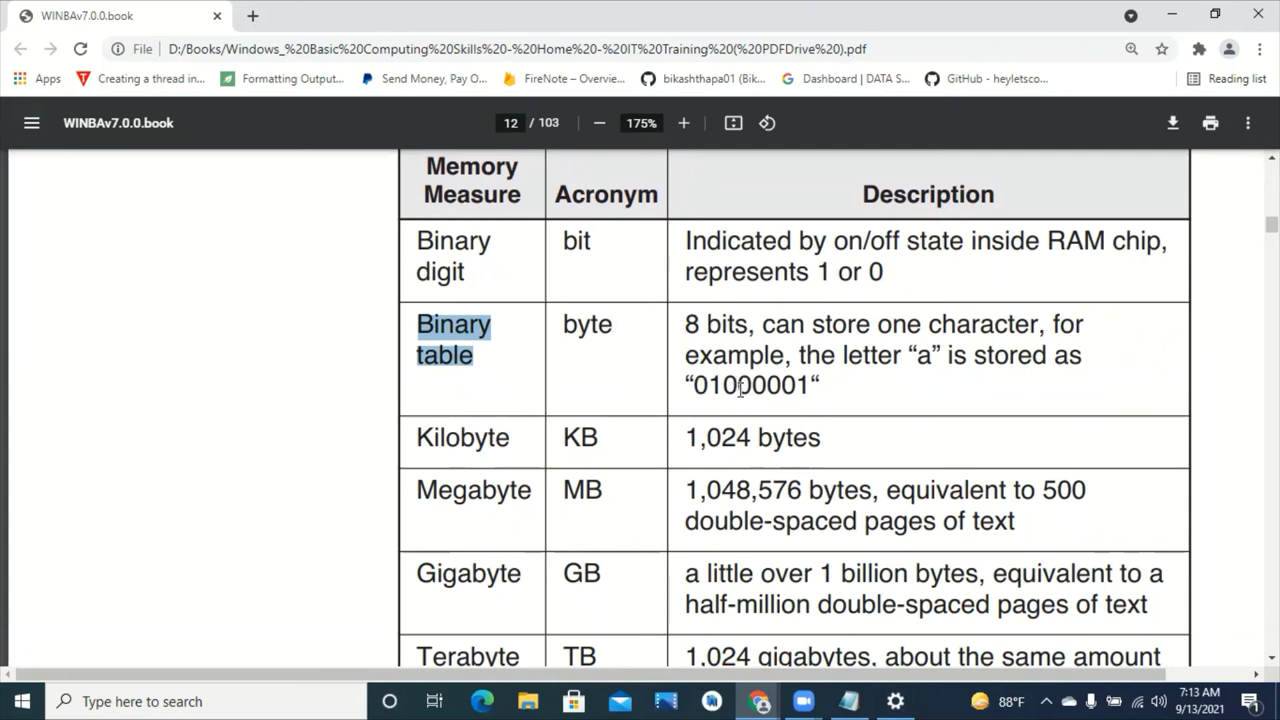
{"action": "left_click_drag", "start_coordinate": [697, 384], "coordinate": [806, 385]}
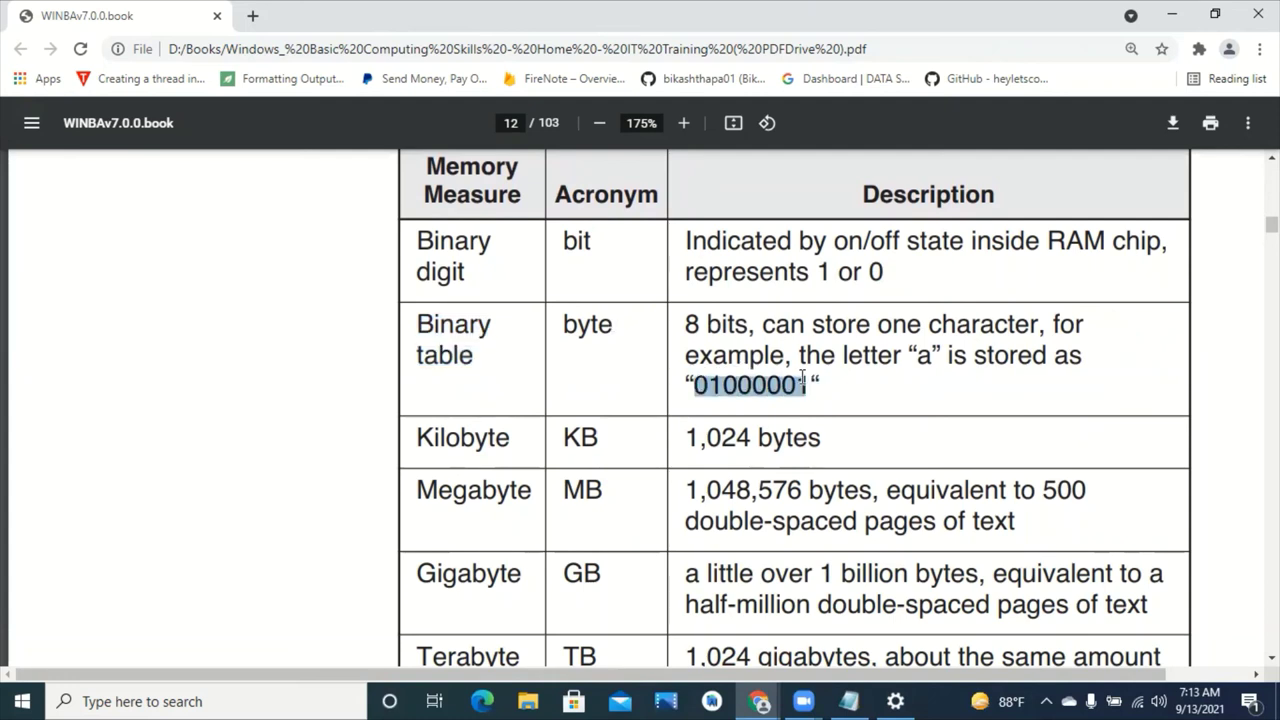
{"action": "double_click", "coordinate": [922, 355]}
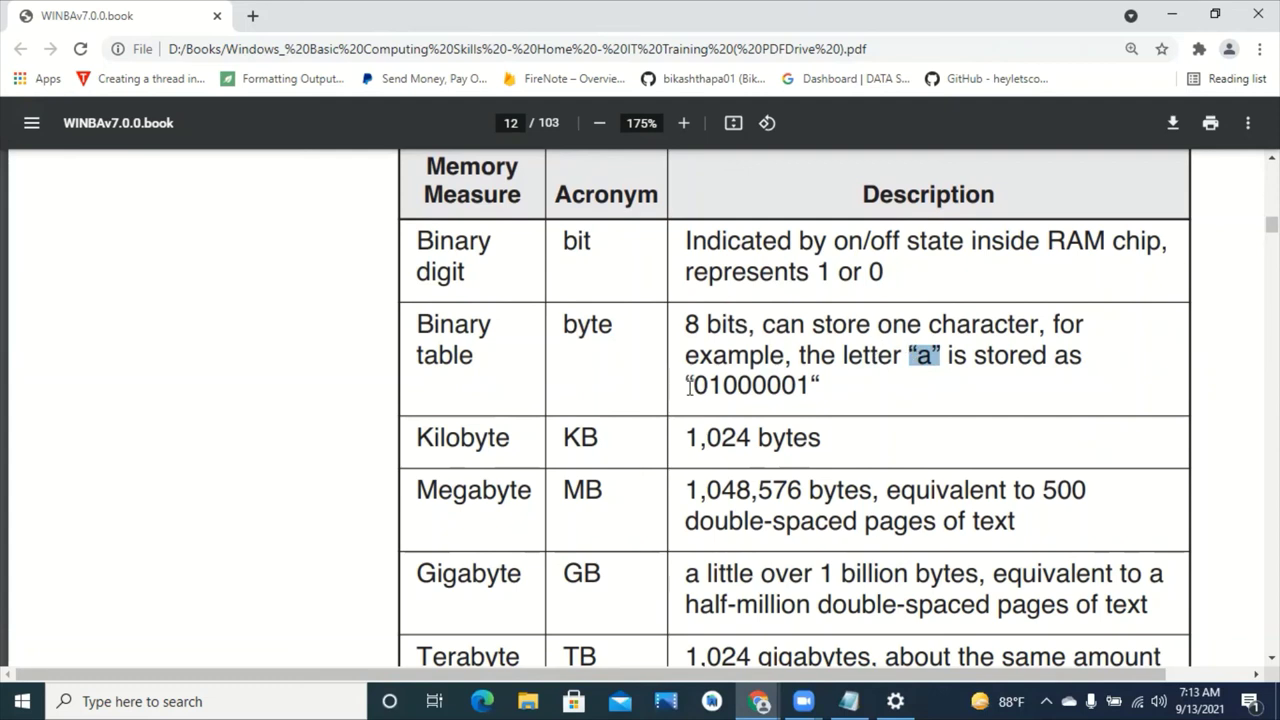
{"action": "left_click_drag", "start_coordinate": [701, 385], "coordinate": [805, 385]}
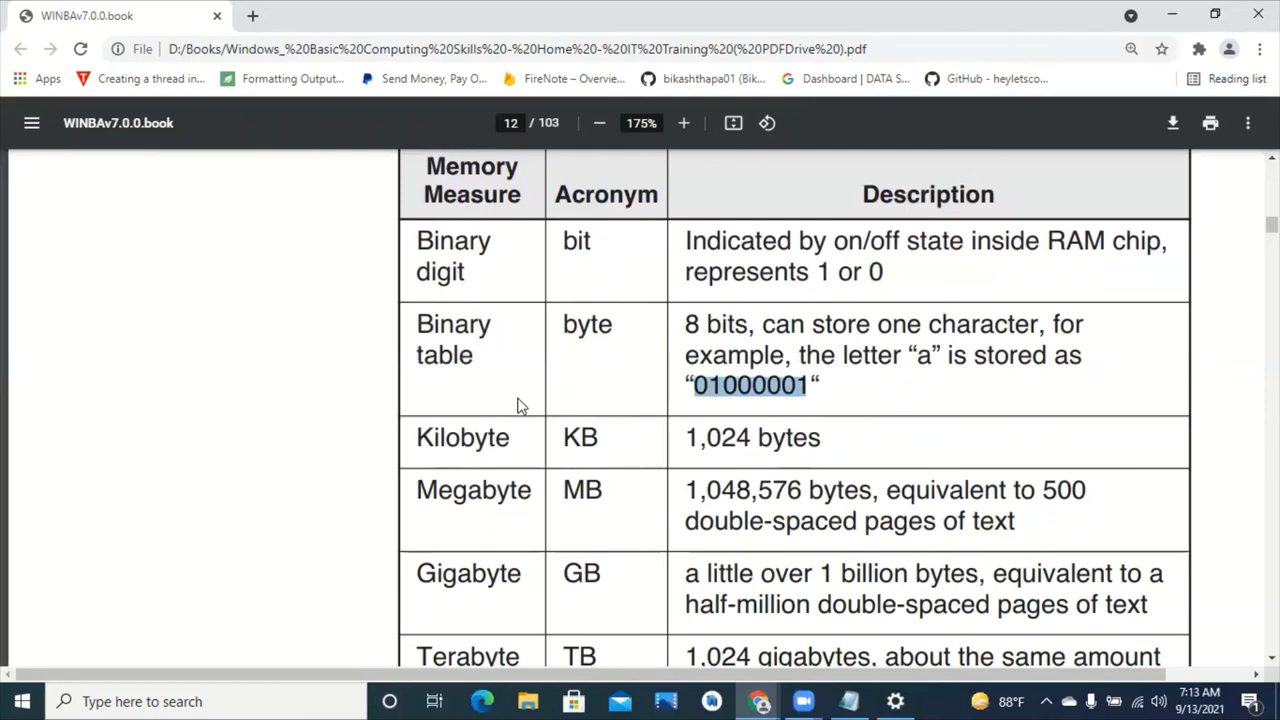
Step: Highlight the word "bytes" in the Kilobyte row's description and look over the neighbouring rows
{"action": "scroll", "coordinate": [550, 374], "scroll_direction": "down", "scroll_amount": 1}
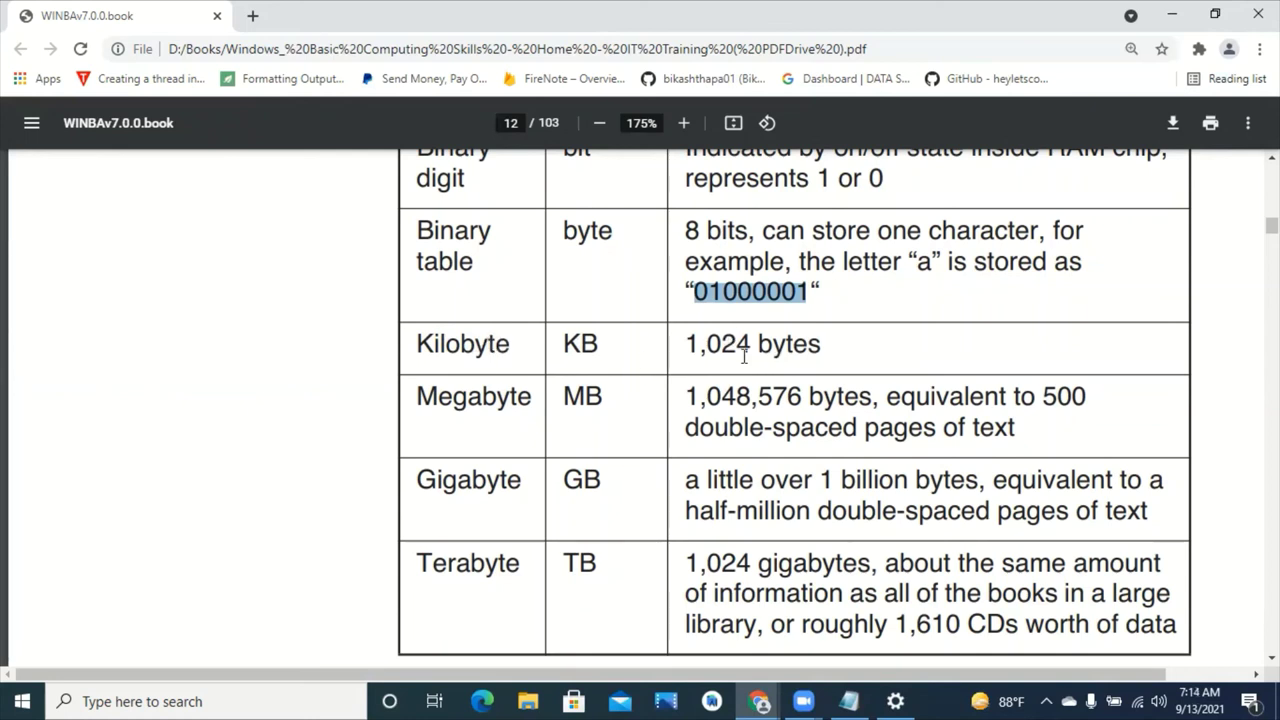
{"action": "left_click_drag", "start_coordinate": [820, 344], "coordinate": [772, 347]}
{"action": "scroll", "coordinate": [766, 347], "scroll_direction": "down", "scroll_amount": 2}
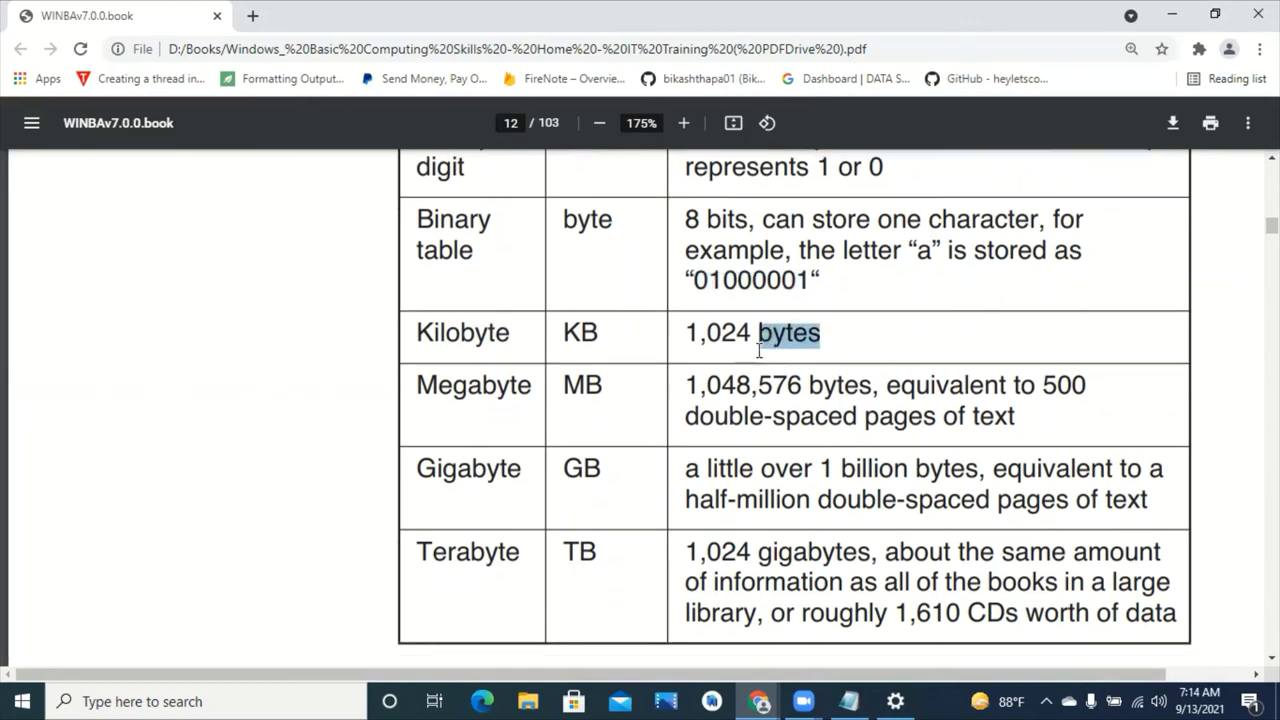
{"action": "scroll", "coordinate": [665, 245], "scroll_direction": "up", "scroll_amount": 1}
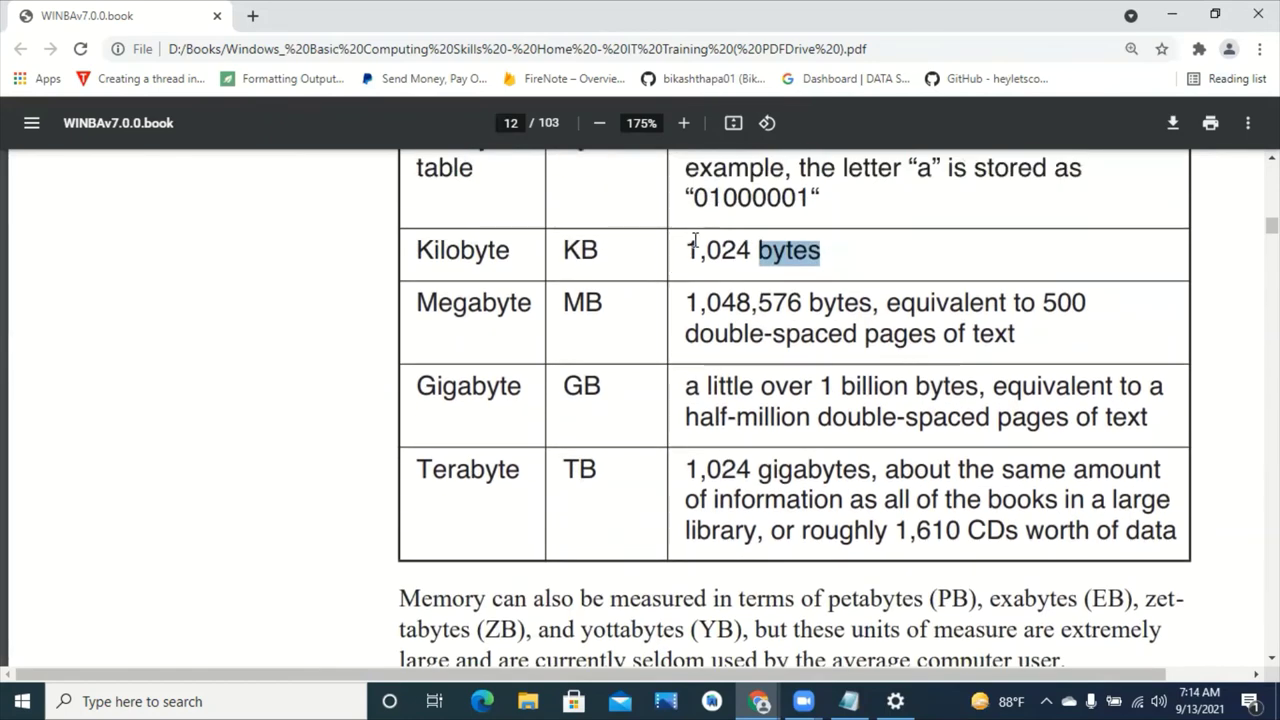
{"action": "scroll", "coordinate": [636, 305], "scroll_direction": "up", "scroll_amount": 1}
{"action": "scroll", "coordinate": [640, 307], "scroll_direction": "up", "scroll_amount": 1}
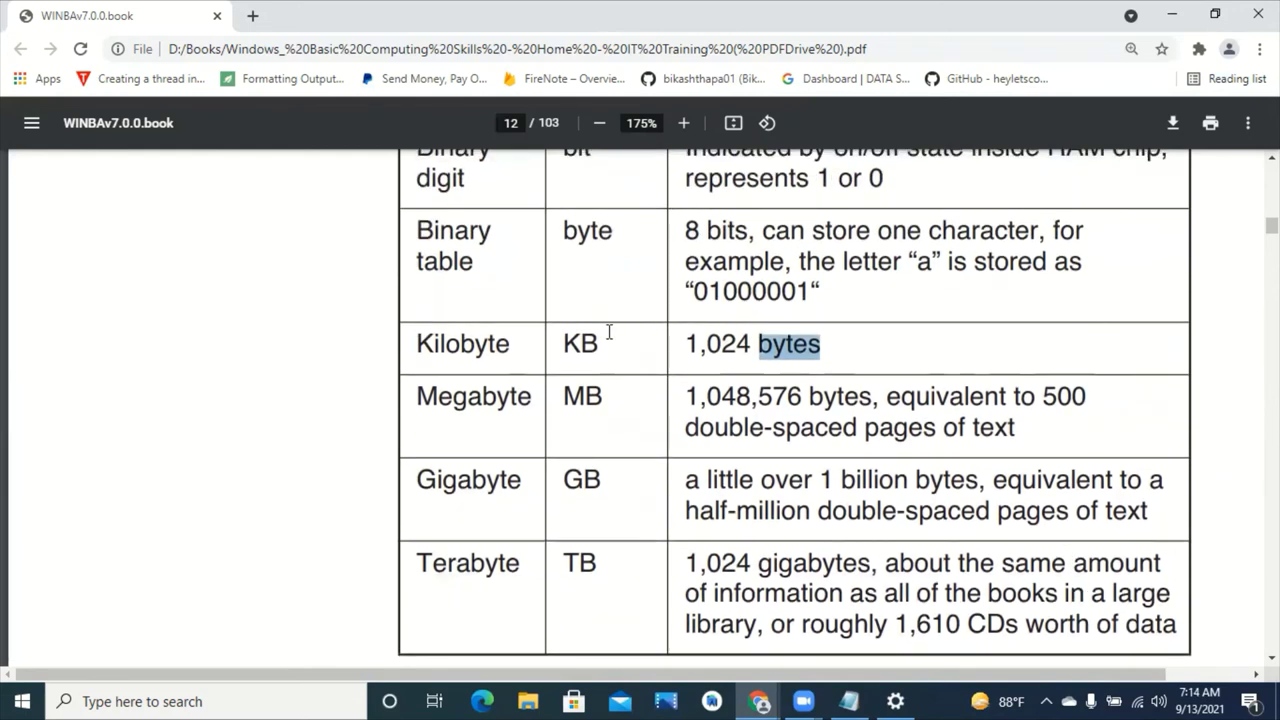
Step: In the Megabyte row, highlight "MB", "to 500", the acronym with its whole description, and finally the number "1,048,576"
{"action": "left_click_drag", "start_coordinate": [563, 396], "coordinate": [620, 394]}
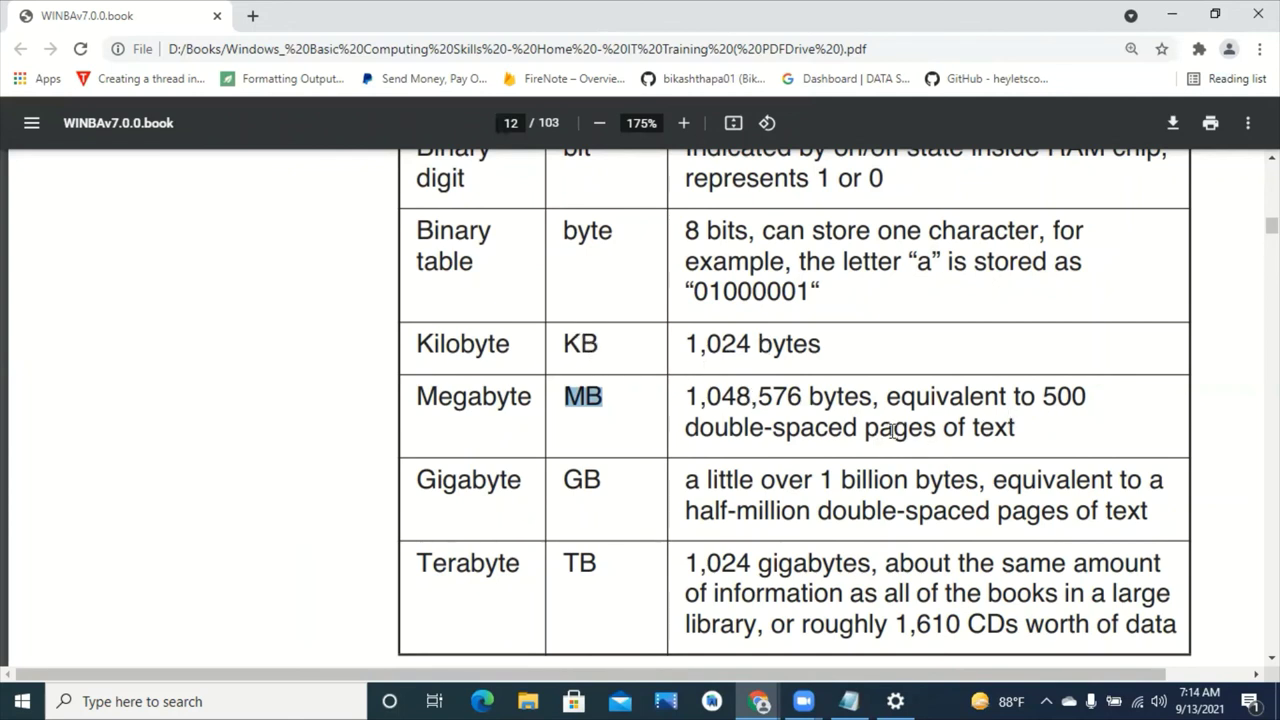
{"action": "left_click_drag", "start_coordinate": [1020, 396], "coordinate": [1094, 396]}
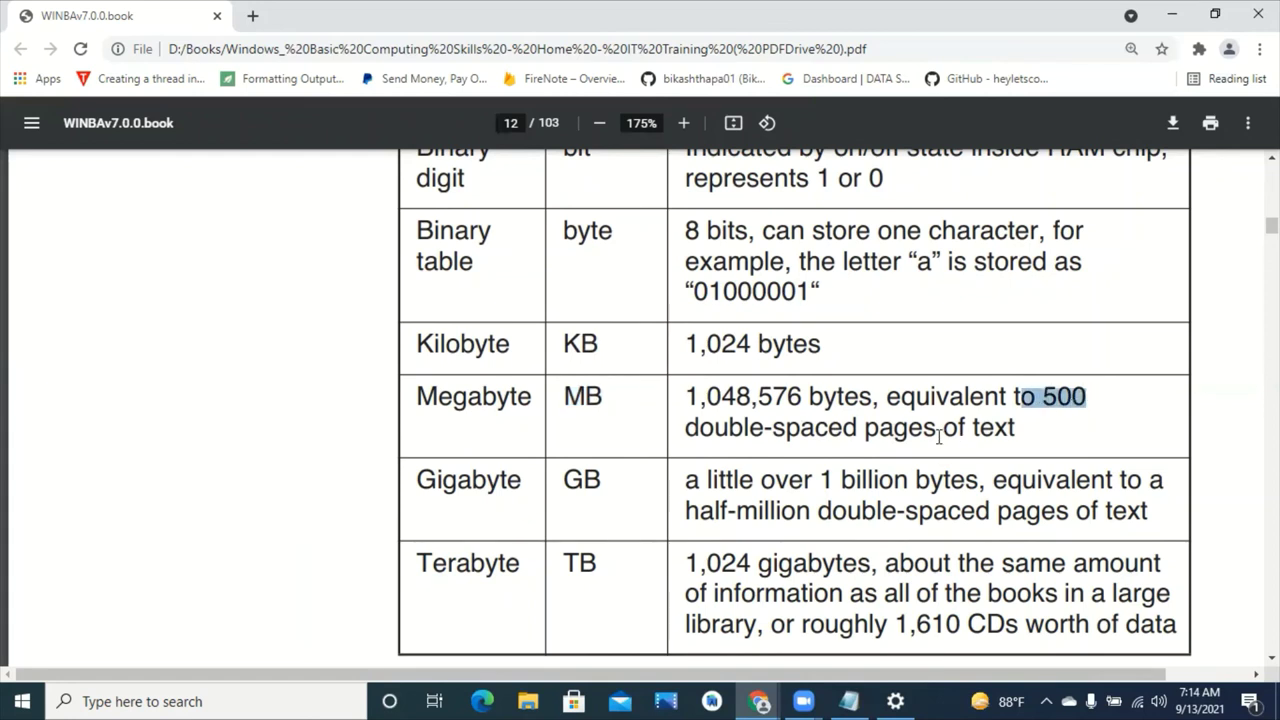
{"action": "left_click_drag", "start_coordinate": [1020, 428], "coordinate": [586, 409]}
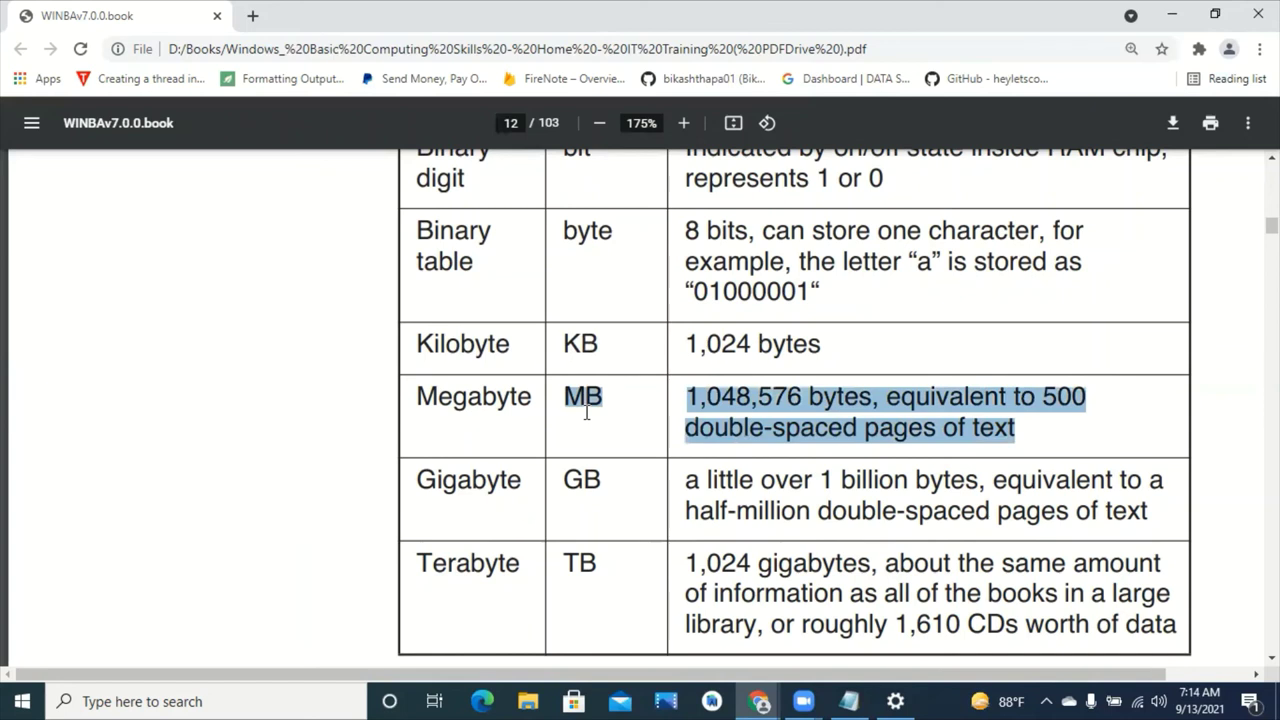
{"action": "left_click", "coordinate": [745, 418]}
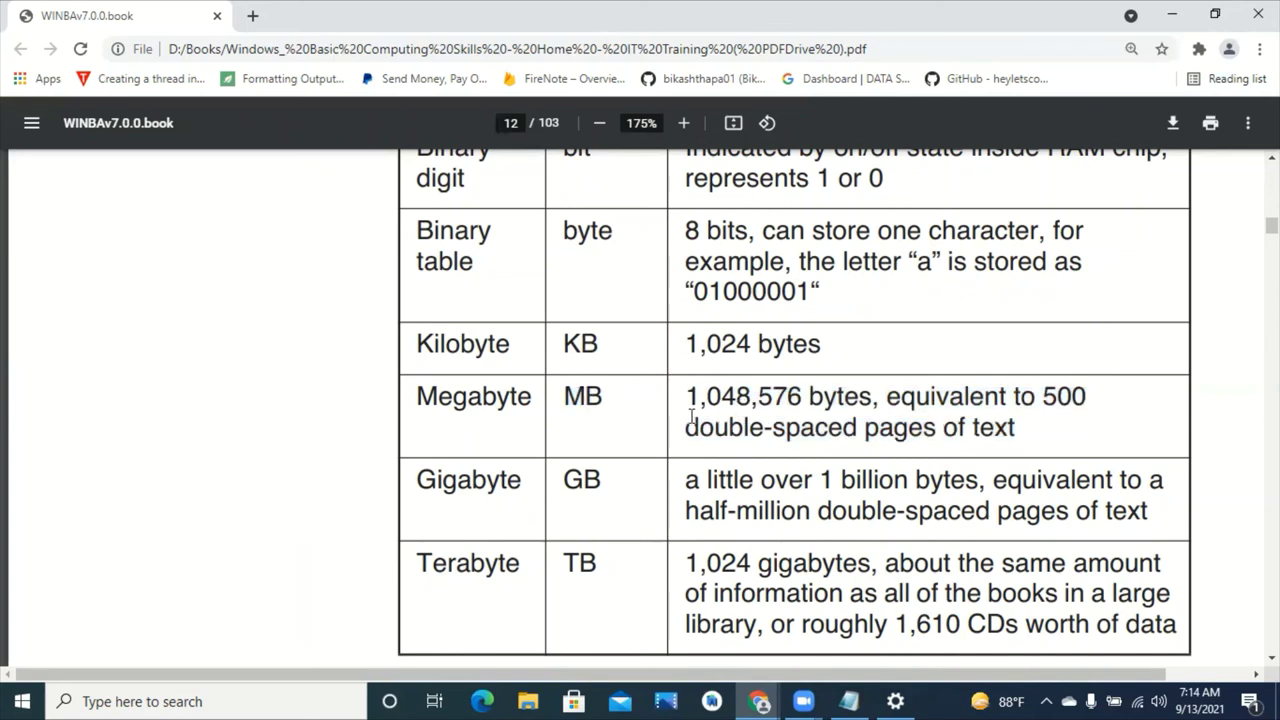
{"action": "left_click_drag", "start_coordinate": [690, 390], "coordinate": [805, 396]}
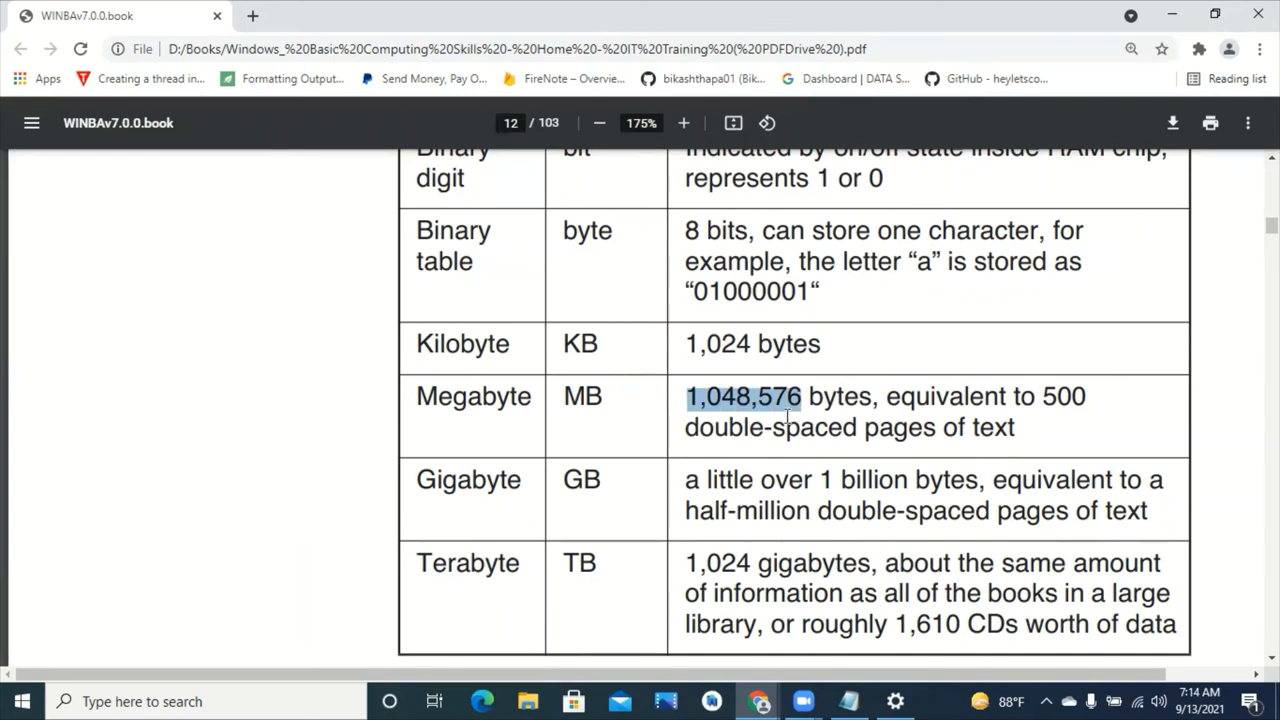
Step: Highlight the acronym "GB" in the Gigabyte row, clear the selection and highlight it again
{"action": "scroll", "coordinate": [789, 415], "scroll_direction": "down", "scroll_amount": 1}
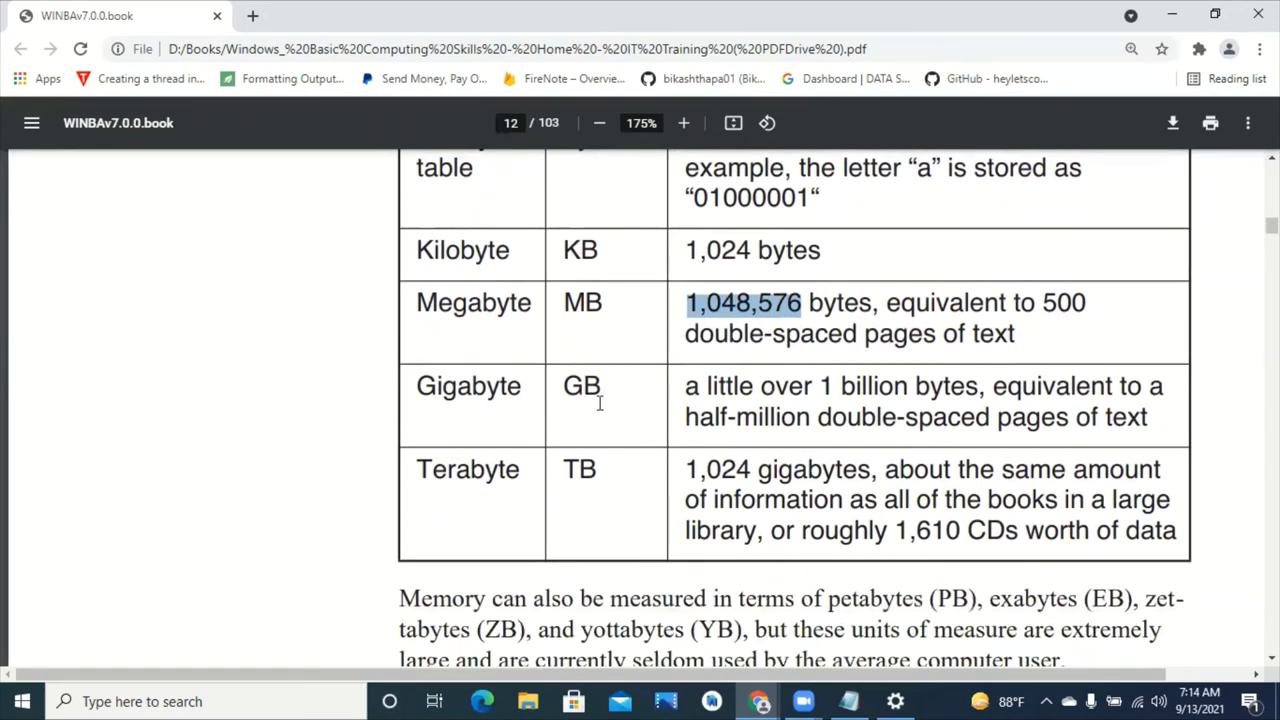
{"action": "left_click_drag", "start_coordinate": [561, 385], "coordinate": [610, 386]}
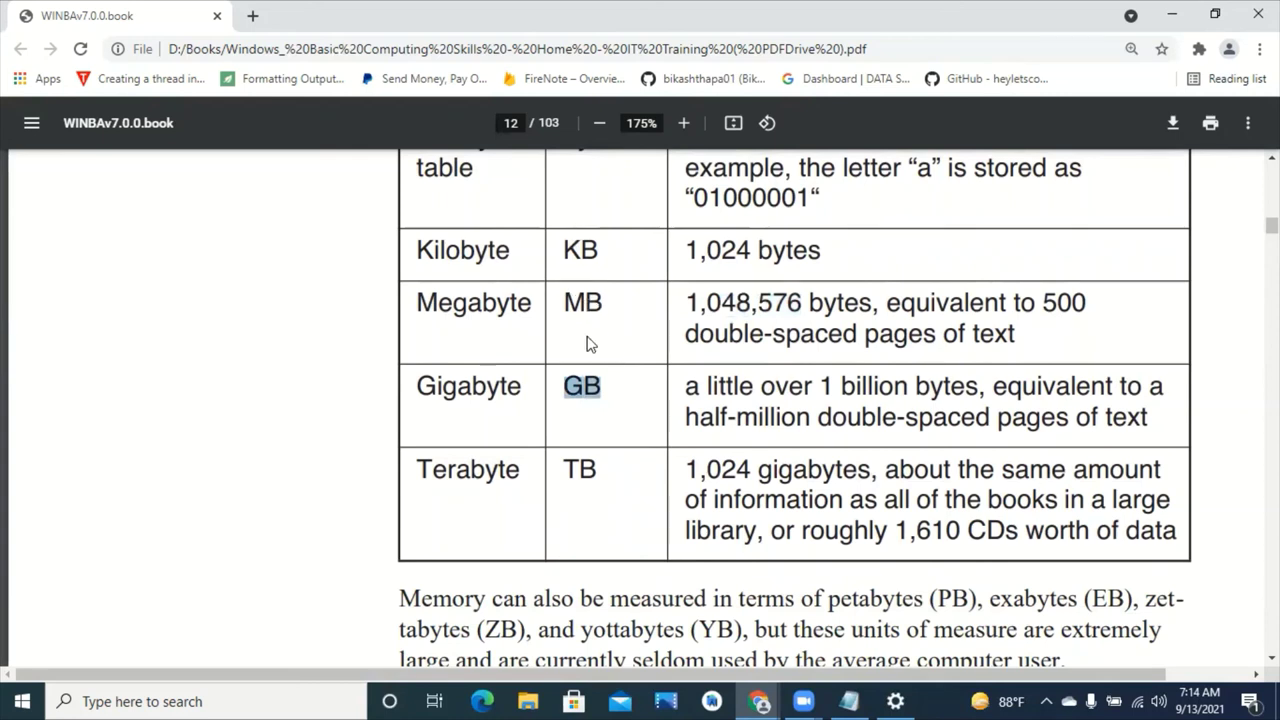
{"action": "left_click", "coordinate": [613, 302]}
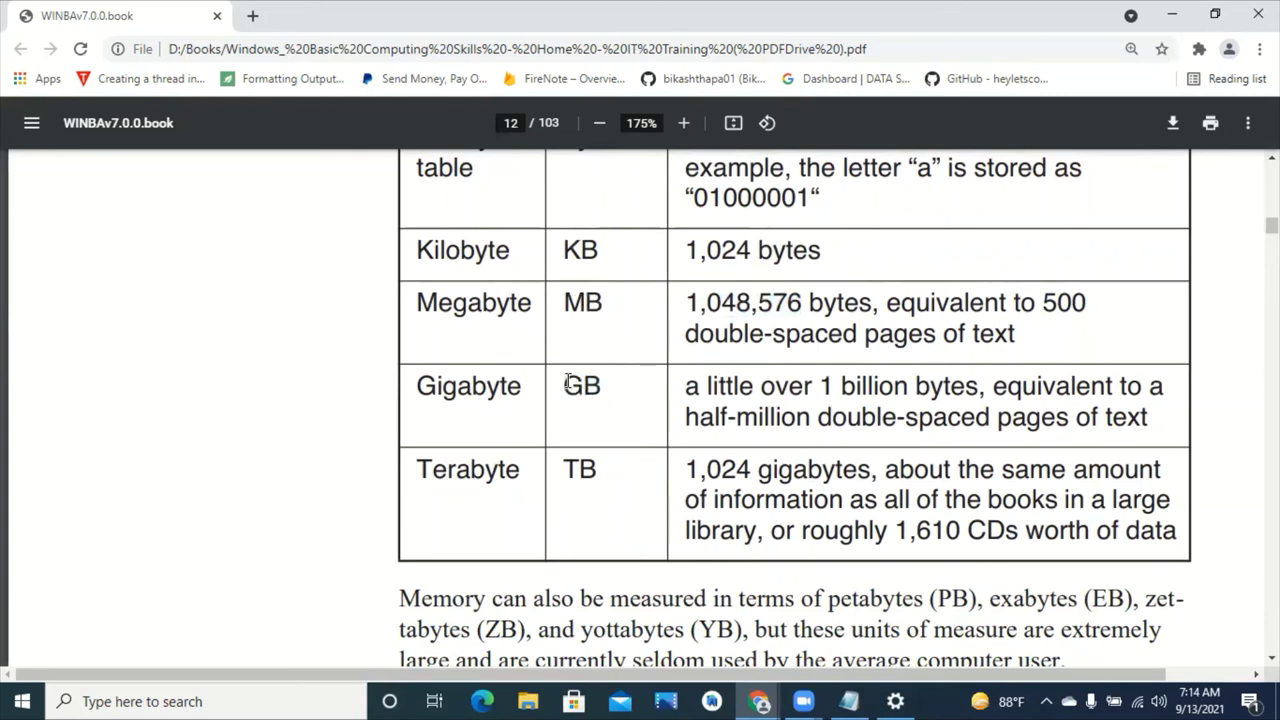
{"action": "left_click_drag", "start_coordinate": [564, 385], "coordinate": [626, 383]}
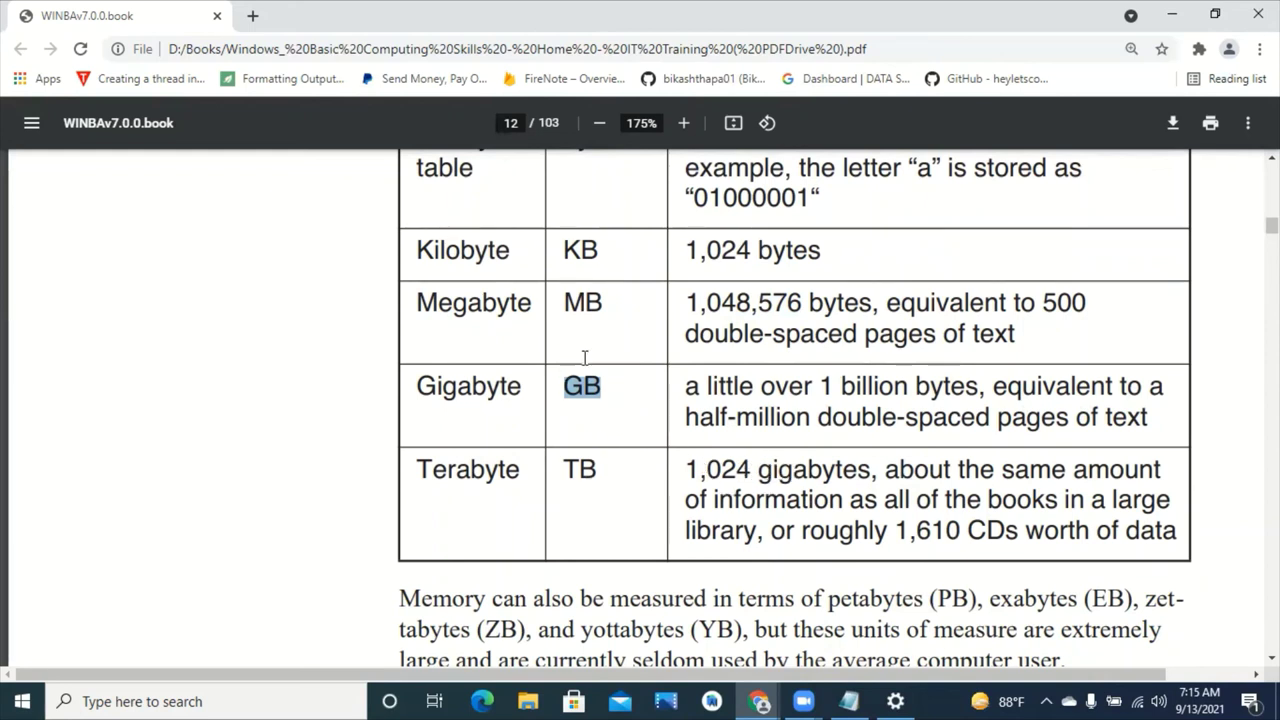
{"action": "scroll", "coordinate": [577, 402], "scroll_direction": "down", "scroll_amount": 1}
{"action": "scroll", "coordinate": [577, 402], "scroll_direction": "up", "scroll_amount": 4}
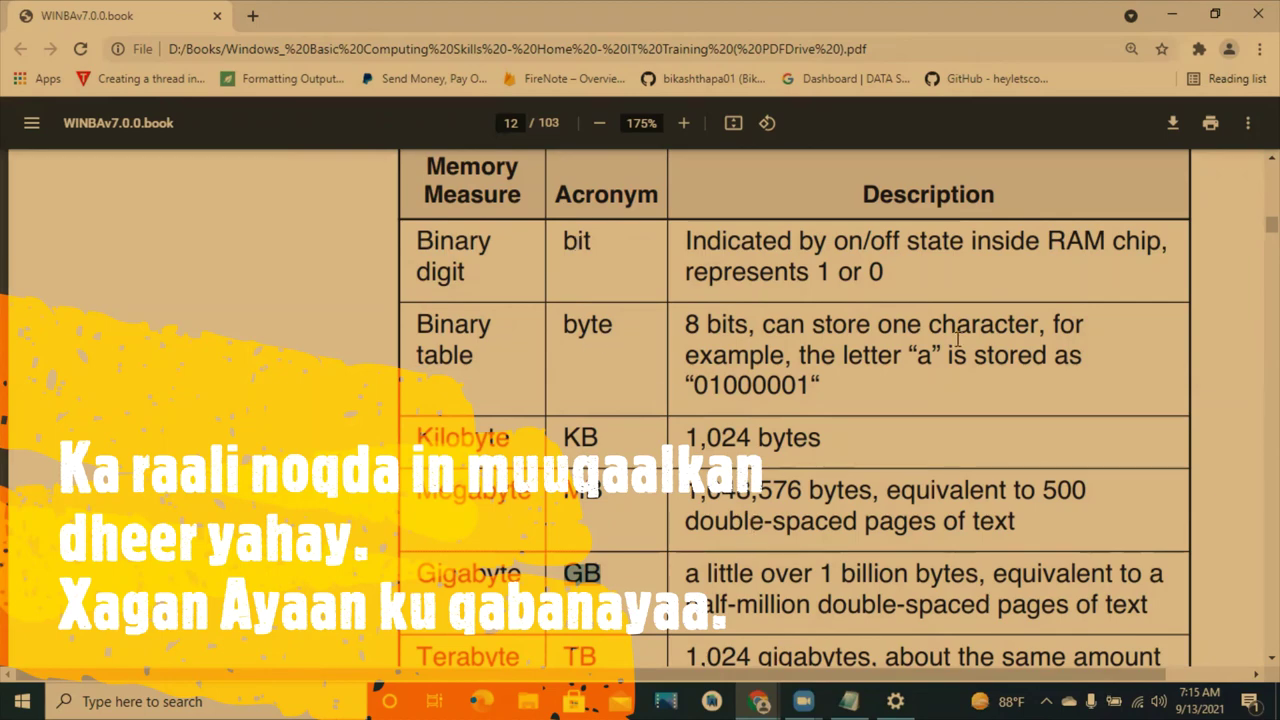
Step: Minimize the open windows to reach the desktop, and open the Pictures folder from This PC in File Explorer
{"action": "left_click", "coordinate": [1172, 15]}
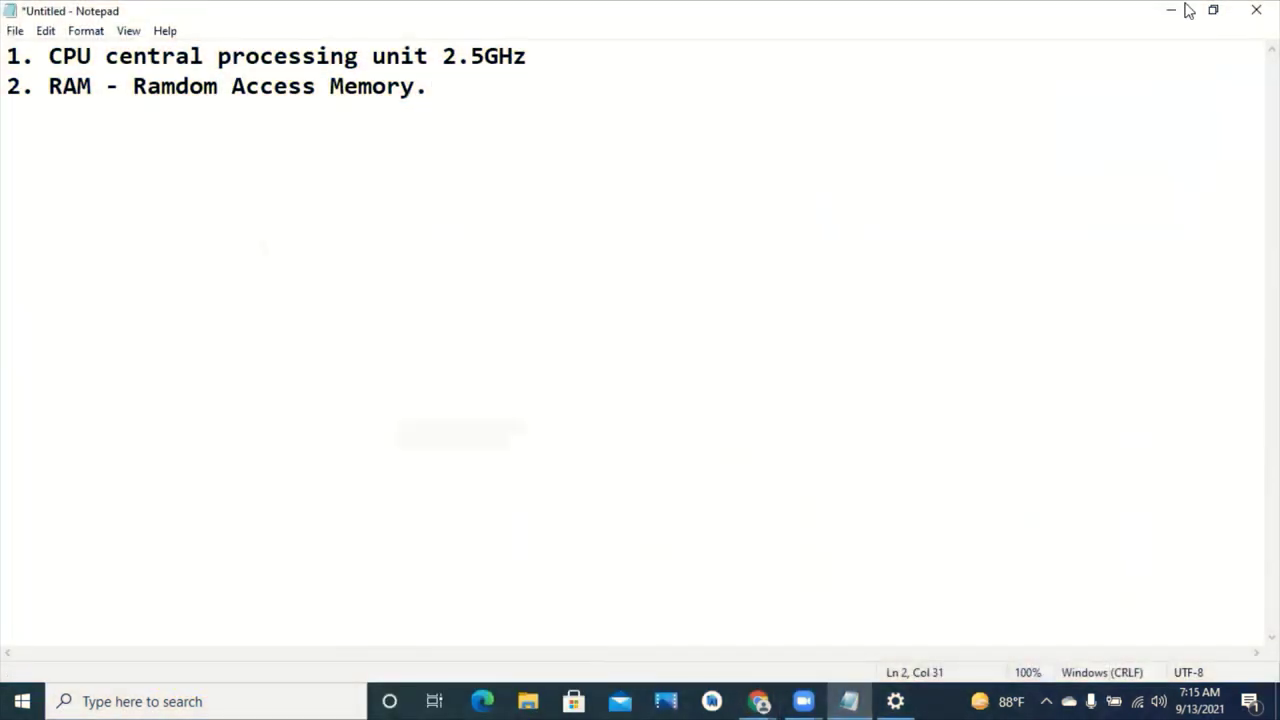
{"action": "left_click", "coordinate": [1186, 11]}
{"action": "left_click", "coordinate": [1182, 13]}
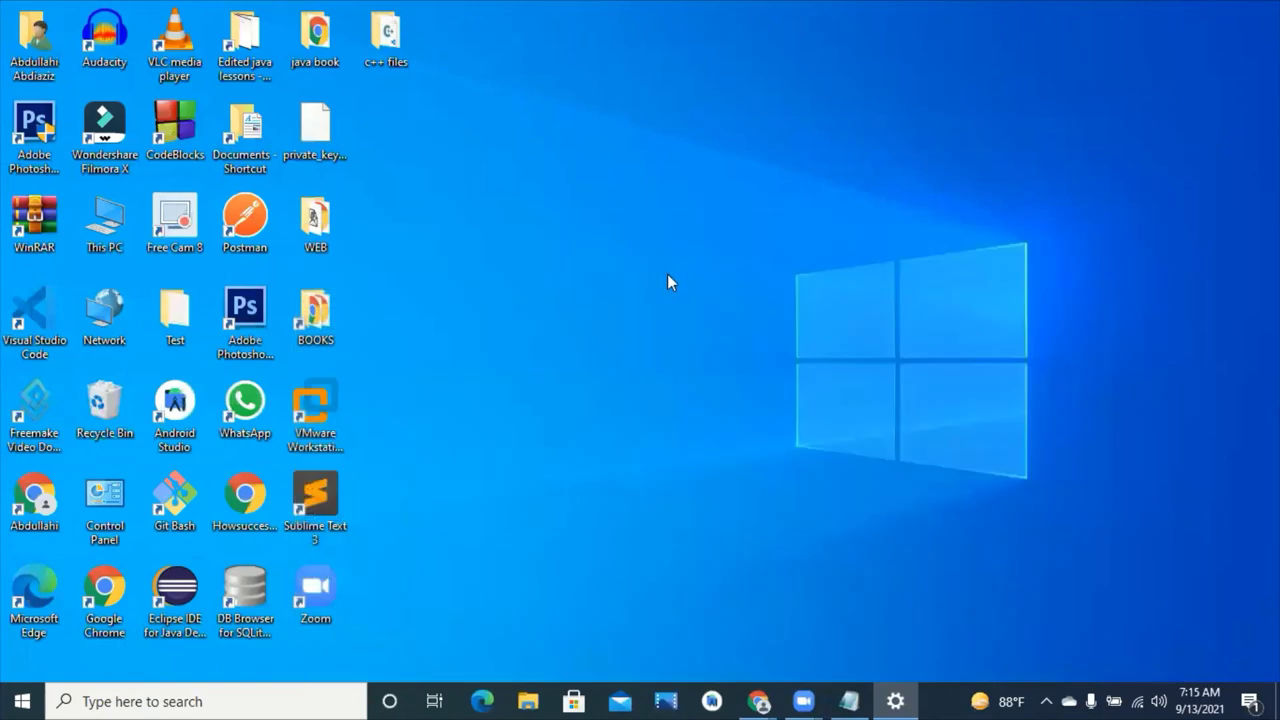
{"action": "double_click", "coordinate": [107, 227]}
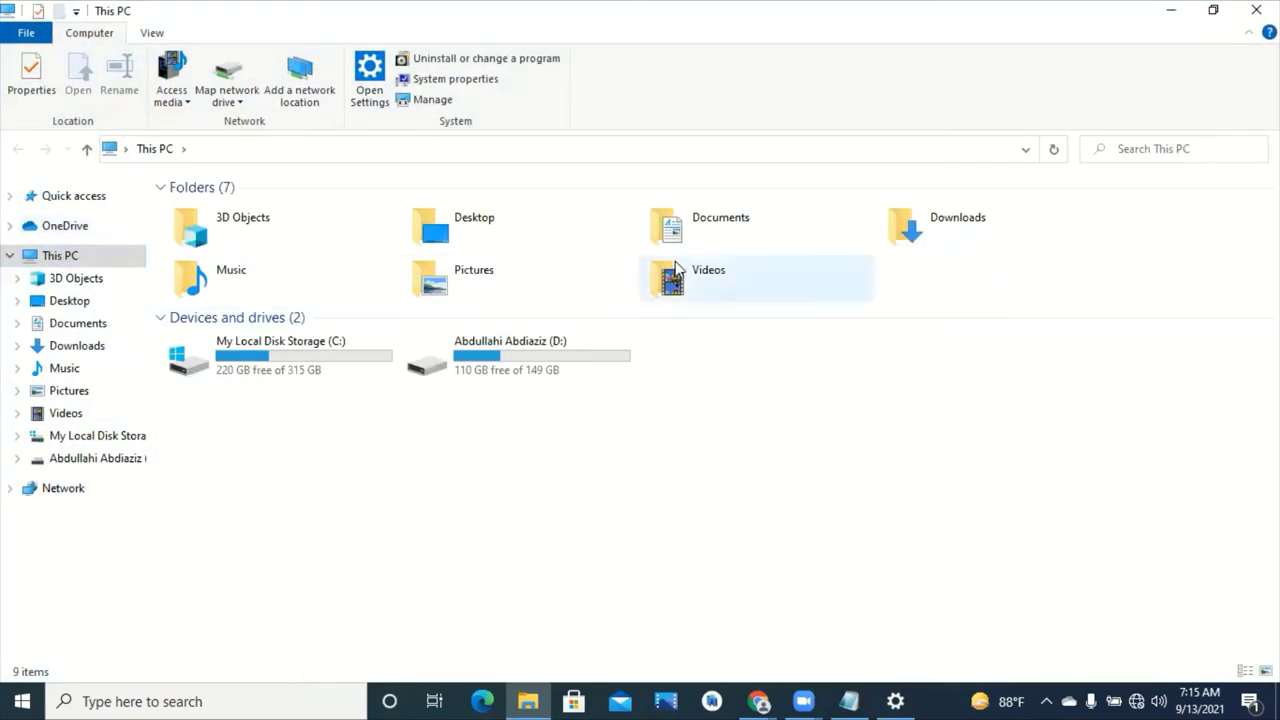
{"action": "double_click", "coordinate": [489, 283]}
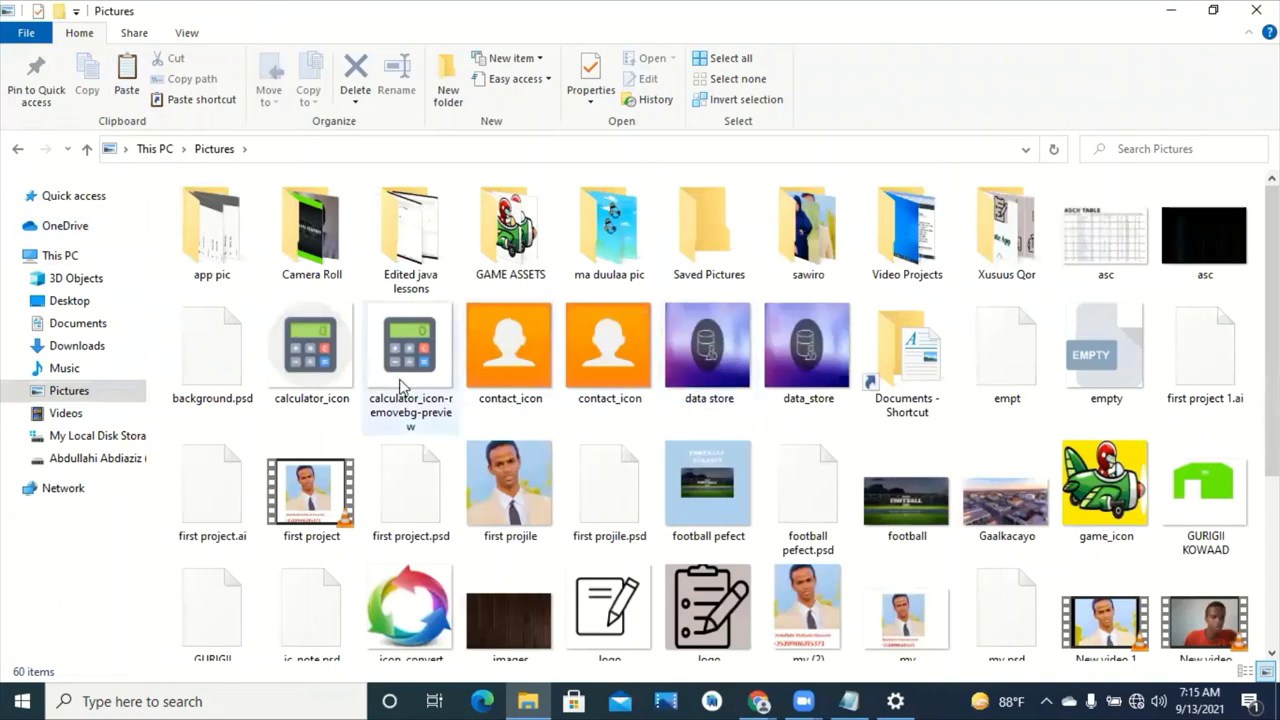
Step: Open the properties of the first contact_icon image to check its file size
{"action": "left_click", "coordinate": [502, 360]}
{"action": "right_click", "coordinate": [502, 360]}
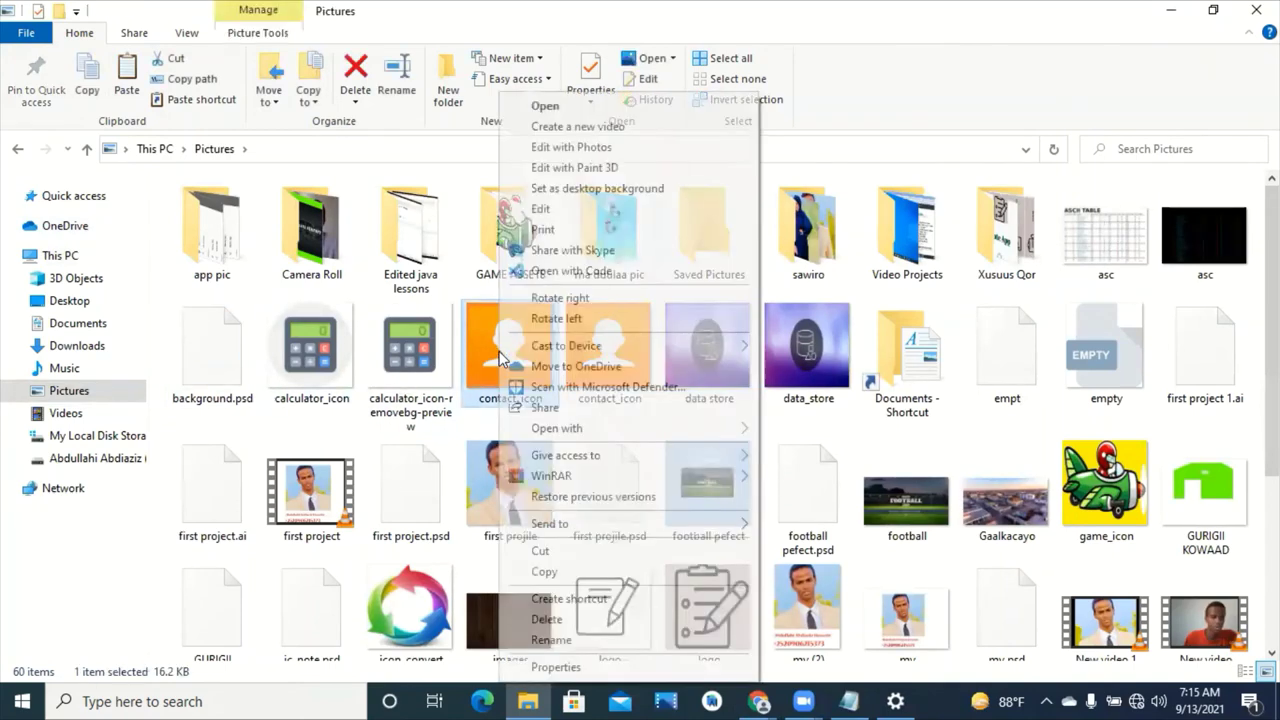
{"action": "left_click", "coordinate": [600, 665]}
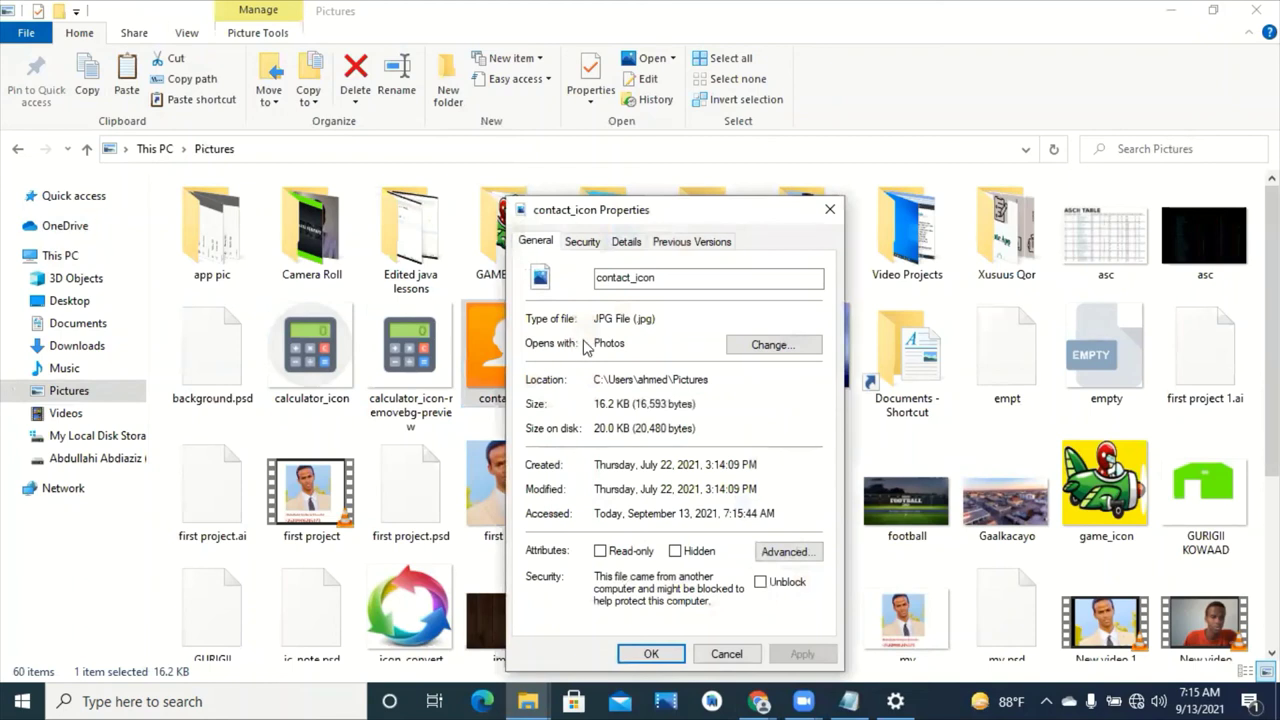